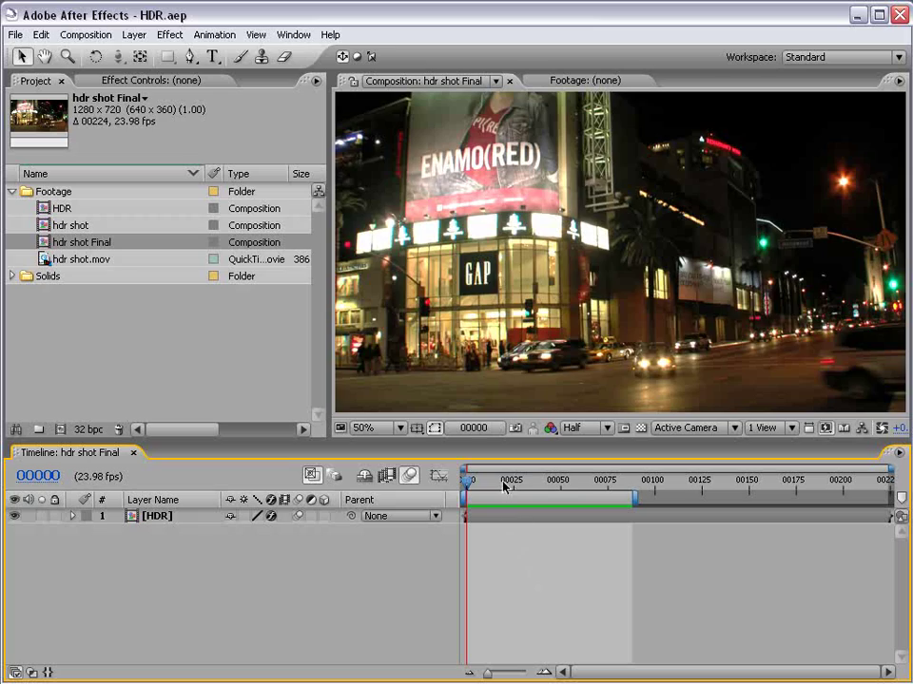
# Examine the motion-blurred city lights and traffic signals in the hdr shot Final composition around frames 25 to 40, including close-ups
pyautogui.moveTo(504, 486); pyautogui.dragTo(524, 488)
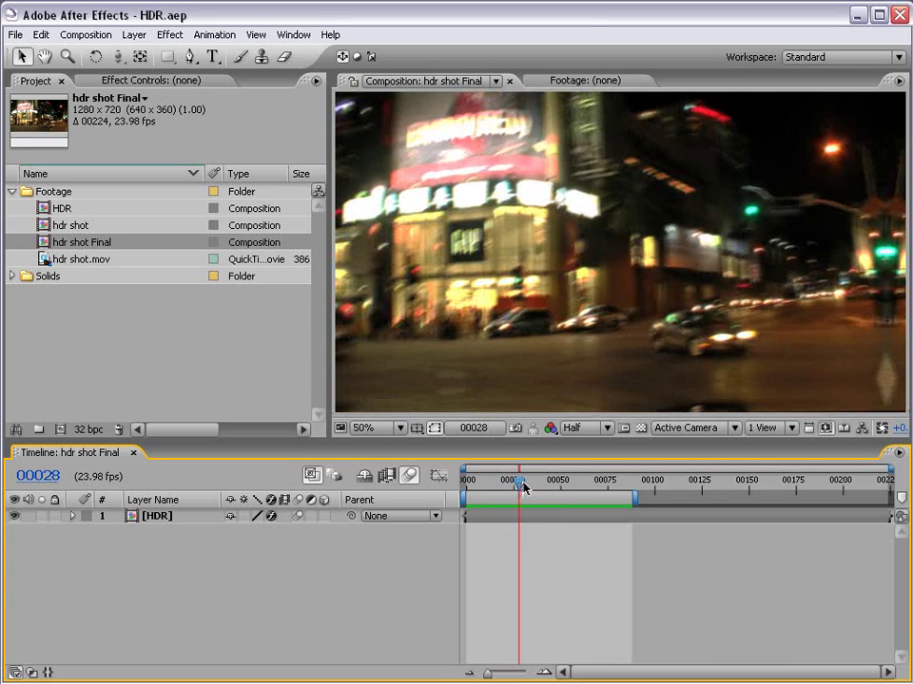
pyautogui.scroll(2, 638, 297)
pyautogui.press('h')
pyautogui.moveTo(567, 346); pyautogui.dragTo(440, 320)
pyautogui.moveTo(699, 275); pyautogui.dragTo(562, 265)
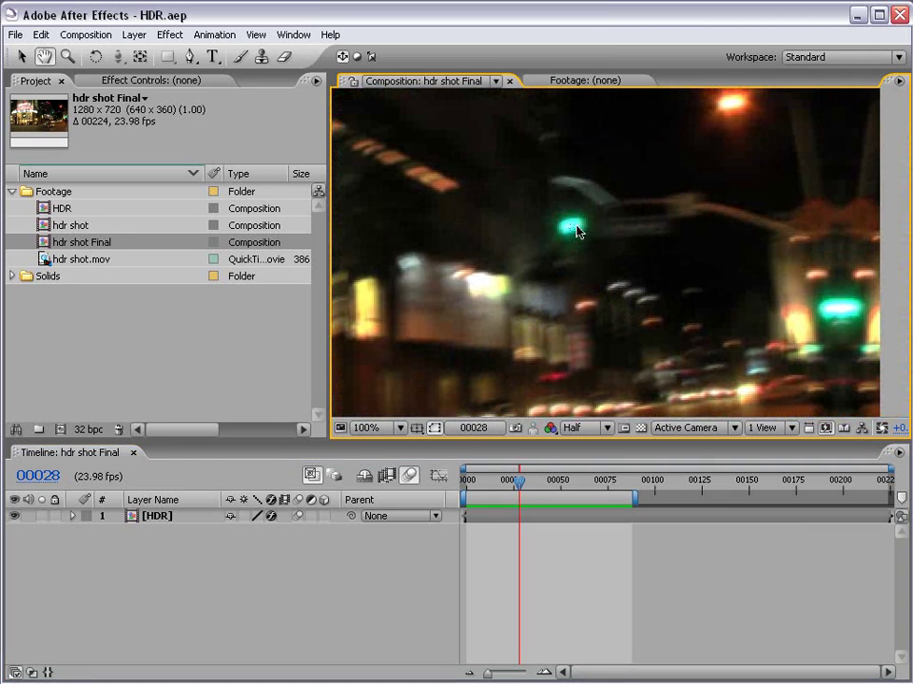
pyautogui.moveTo(535, 364); pyautogui.dragTo(552, 313)
pyautogui.moveTo(519, 482); pyautogui.dragTo(541, 483)
pyautogui.scroll(-2, 615, 291)
pyautogui.moveTo(615, 291); pyautogui.dragTo(637, 314)
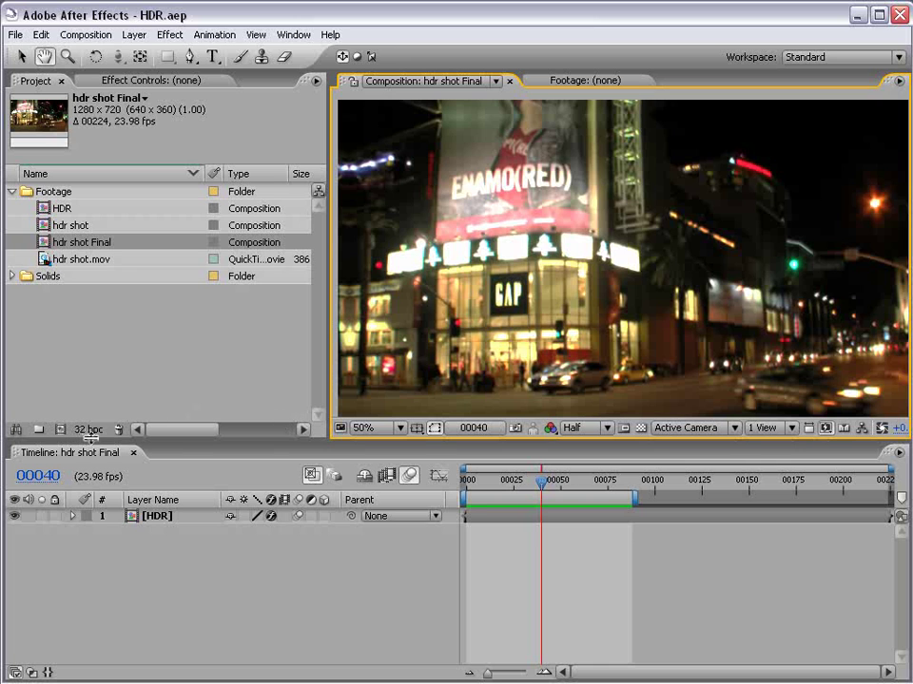
pyautogui.moveTo(541, 481); pyautogui.dragTo(514, 482)
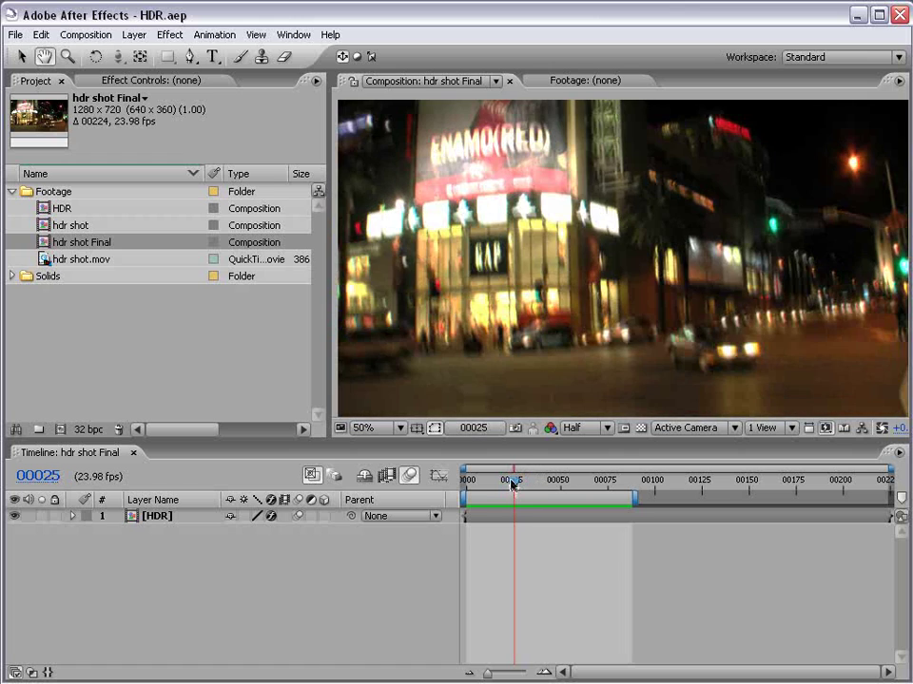
pyautogui.scroll(1, 627, 316)
pyautogui.moveTo(627, 316); pyautogui.dragTo(570, 364)
pyautogui.scroll(-1, 570, 364)
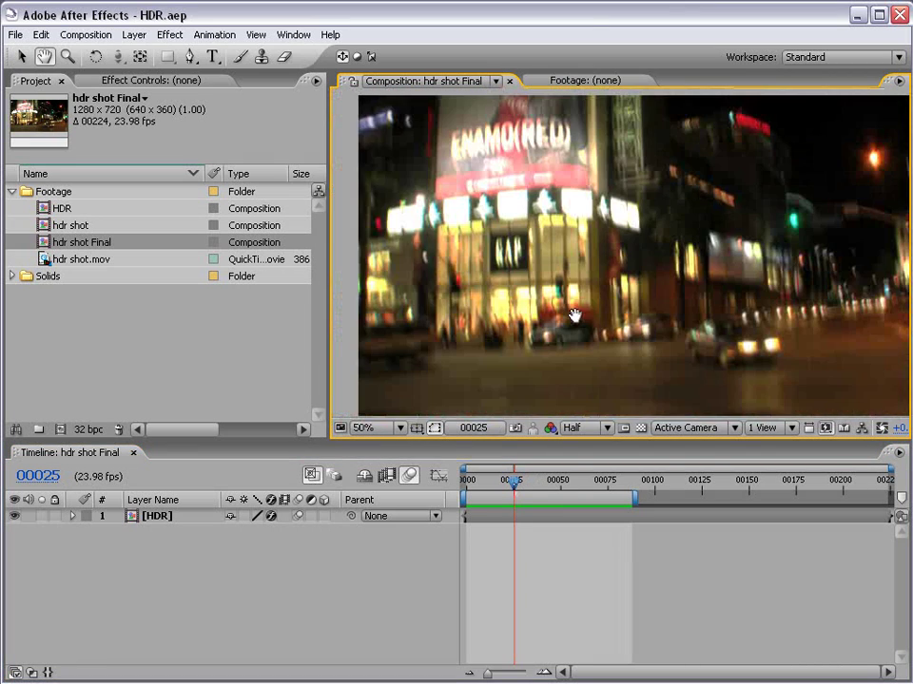
pyautogui.moveTo(589, 302); pyautogui.dragTo(535, 292)
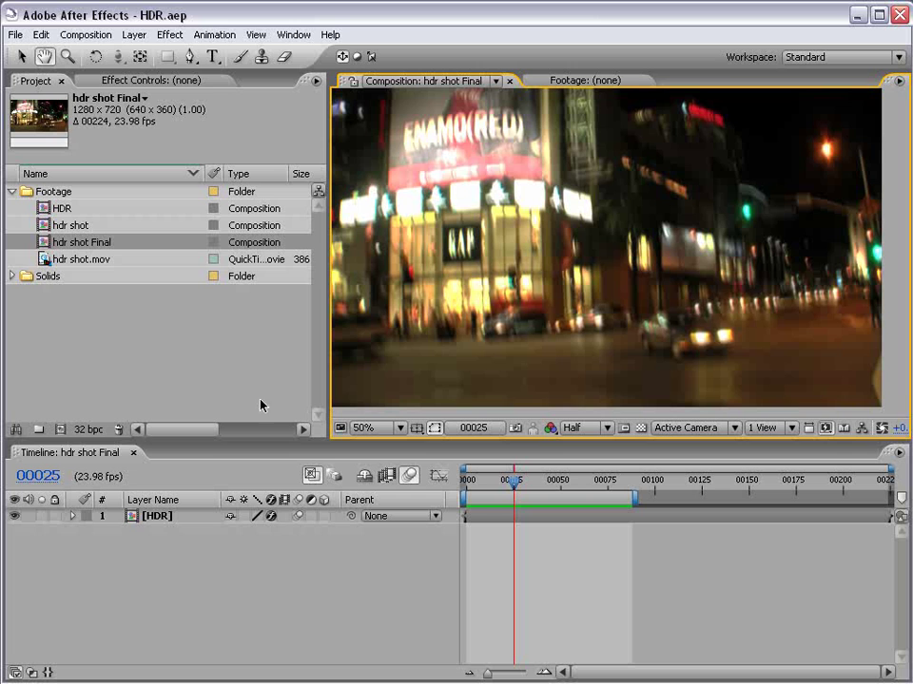
# Compare the blurred highlights at 8 bpc over frames 25 to 35, and return the project to 32 bpc
pyautogui.keyDown('alt'); pyautogui.click(87, 430); pyautogui.keyUp('alt')
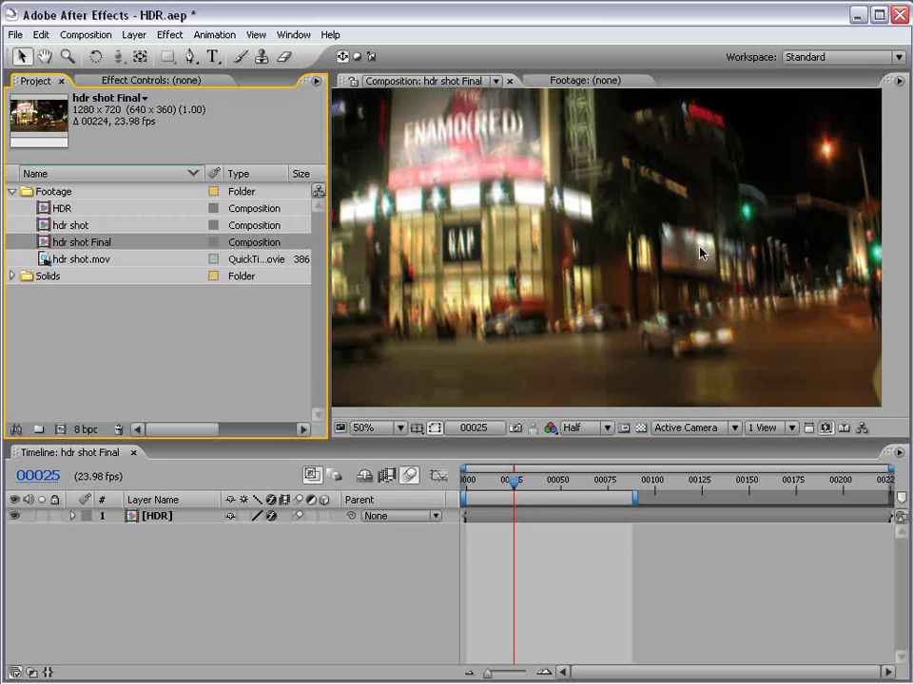
pyautogui.press('h')
pyautogui.moveTo(699, 252); pyautogui.dragTo(713, 237)
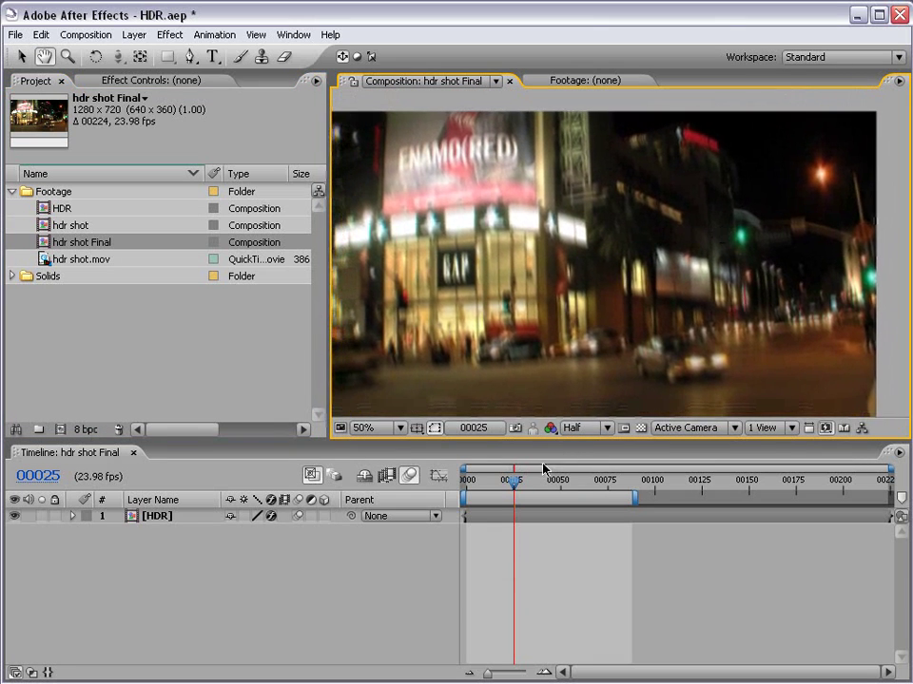
pyautogui.moveTo(542, 468); pyautogui.dragTo(531, 485)
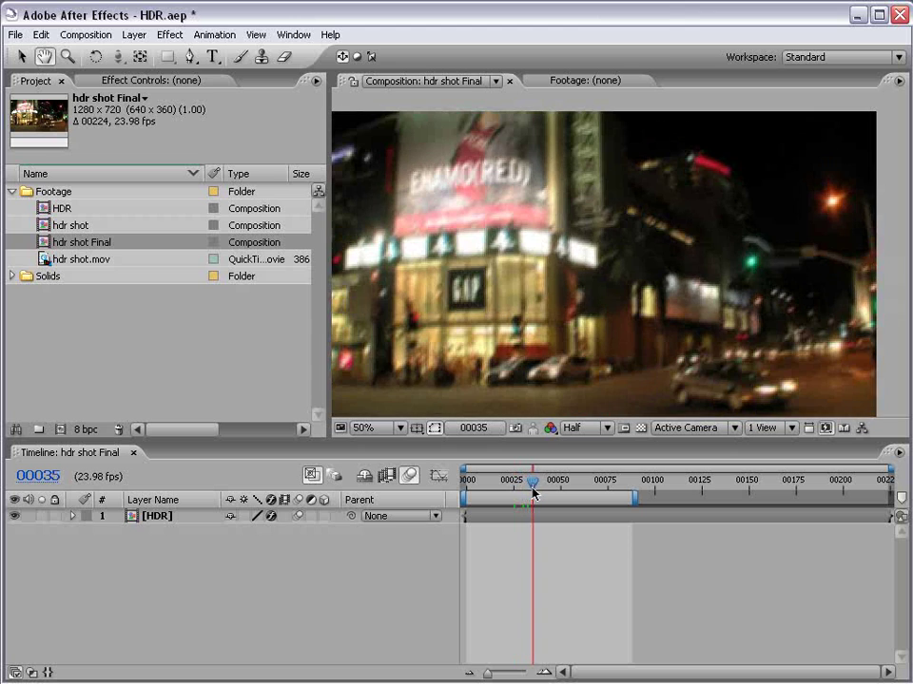
pyautogui.keyDown('alt'); pyautogui.click(87, 431); pyautogui.keyUp('alt')
pyautogui.keyDown('alt'); pyautogui.click(86, 432); pyautogui.keyUp('alt')
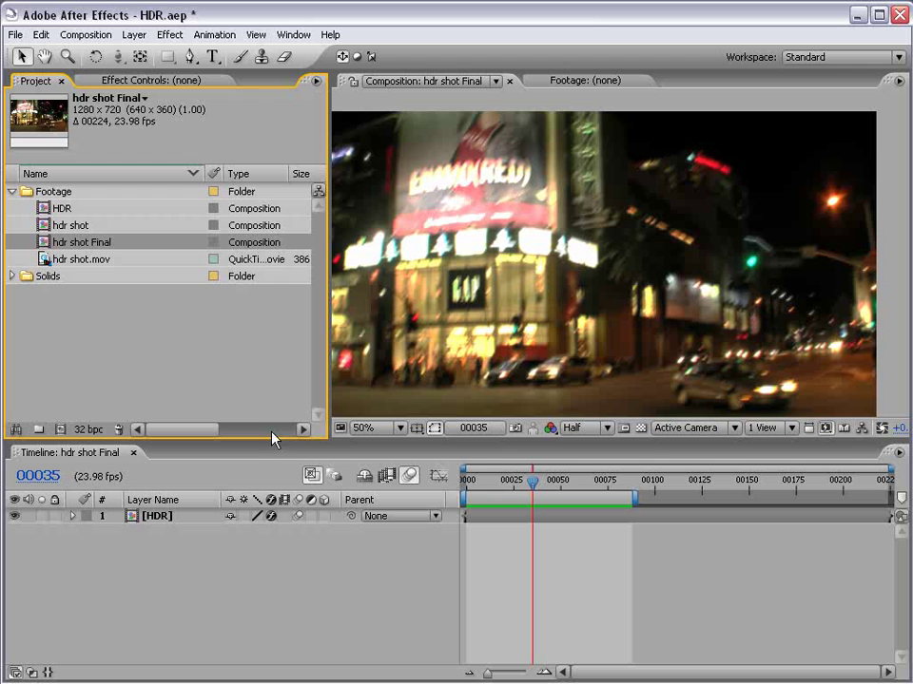
# Compare the light streaks at frame 50 by cycling the project's bit depth, ending at 32 bpc
pyautogui.moveTo(532, 481); pyautogui.dragTo(562, 483)
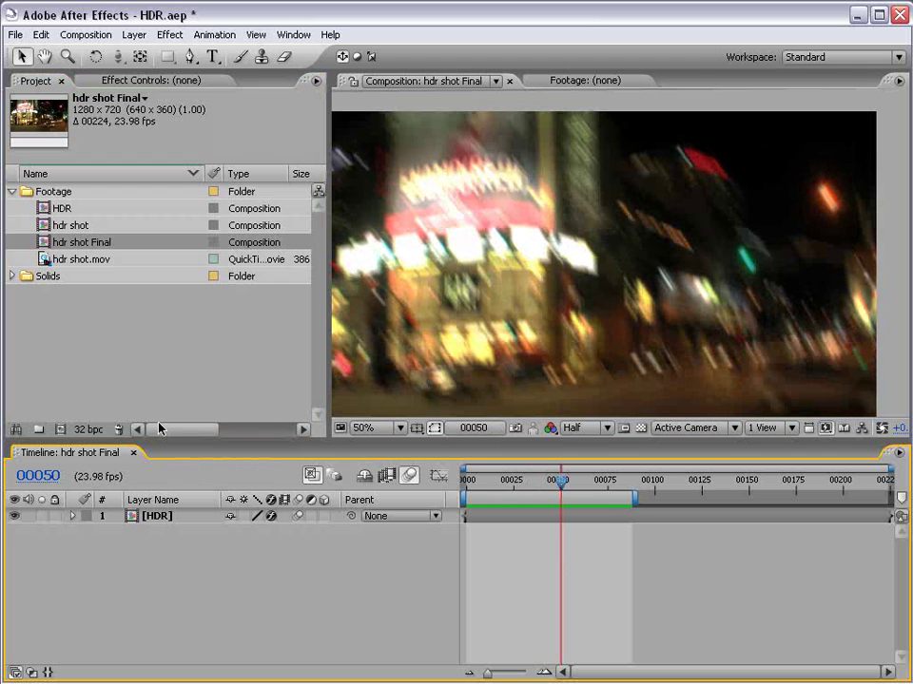
pyautogui.keyDown('alt'); pyautogui.click(89, 431); pyautogui.keyUp('alt')
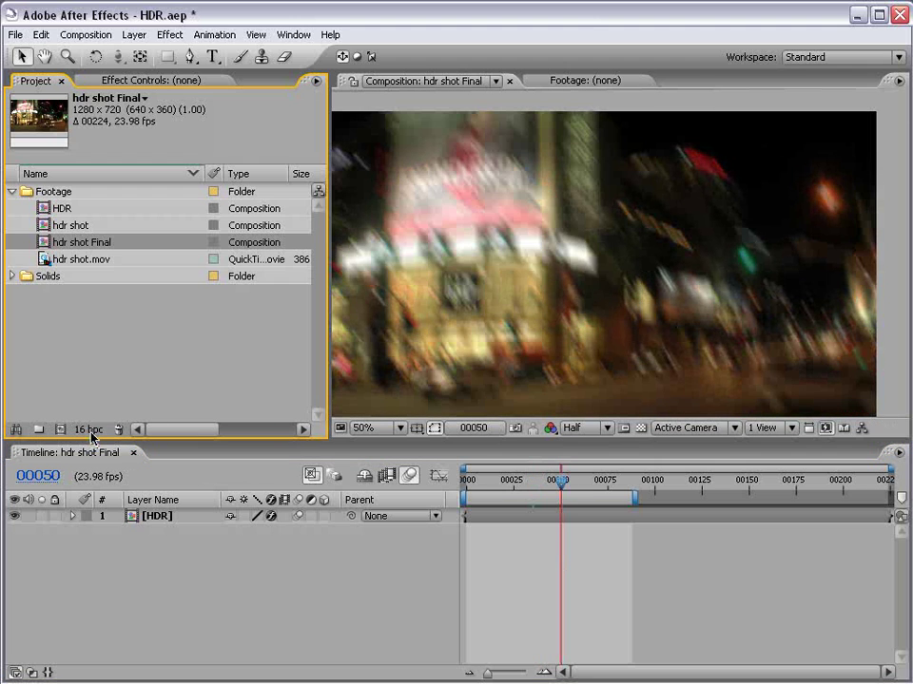
pyautogui.keyDown('alt'); pyautogui.click(88, 431); pyautogui.keyUp('alt')
pyautogui.keyDown('alt'); pyautogui.click(89, 431); pyautogui.keyUp('alt')
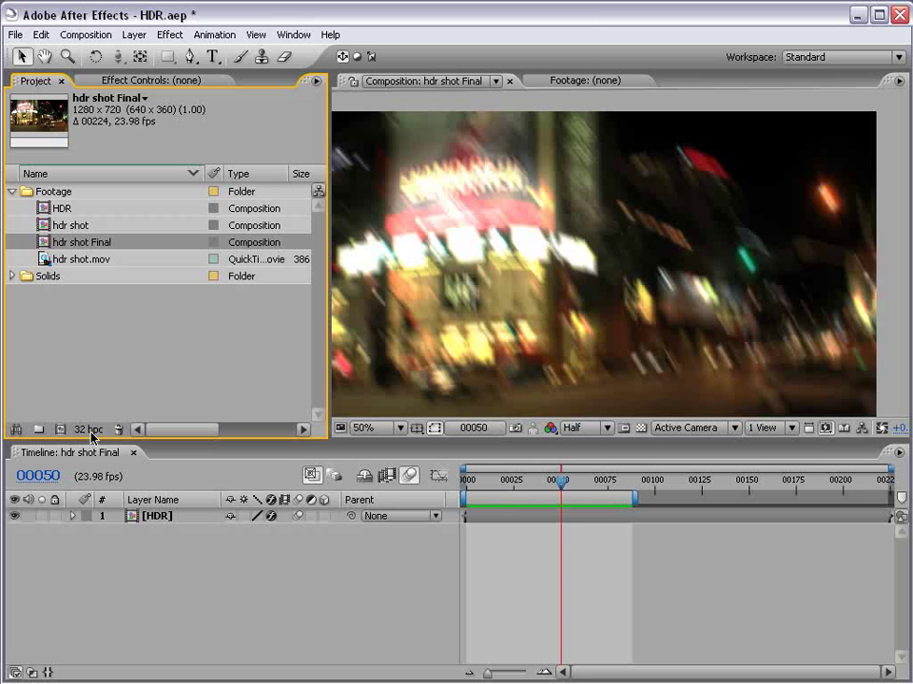
pyautogui.keyDown('alt'); pyautogui.click(89, 431); pyautogui.keyUp('alt')
pyautogui.keyDown('alt'); pyautogui.click(88, 430); pyautogui.keyUp('alt')
pyautogui.keyDown('alt'); pyautogui.click(88, 430); pyautogui.keyUp('alt')
pyautogui.keyDown('alt'); pyautogui.click(88, 430); pyautogui.keyUp('alt')
# Examine the headlight and windshield streaks on the passing car between frames 168 and 172, and return to frame 63
pyautogui.moveTo(562, 483); pyautogui.dragTo(784, 489)
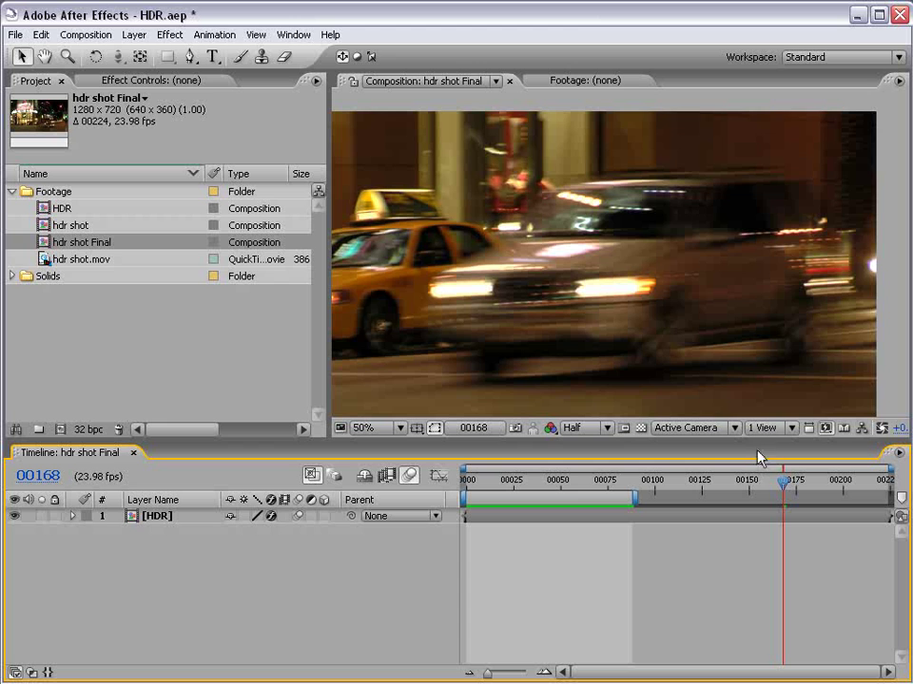
pyautogui.press('pagedown')
pyautogui.press('pagedown')
pyautogui.press('pagedown')
pyautogui.press('pagedown')
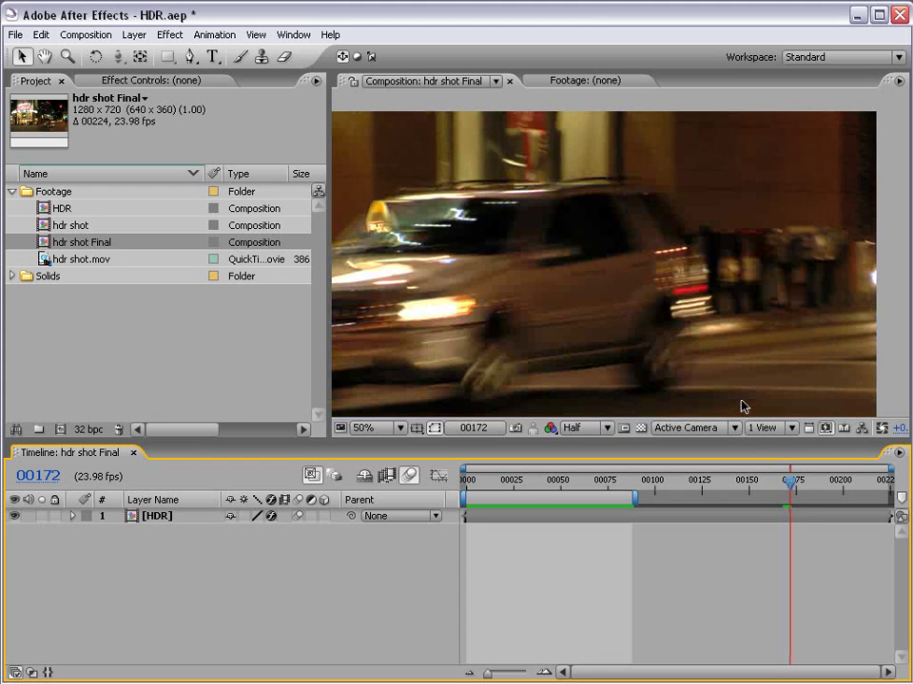
pyautogui.press('pageup')
pyautogui.press('pageup')
pyautogui.press('pageup')
pyautogui.press('pageup')
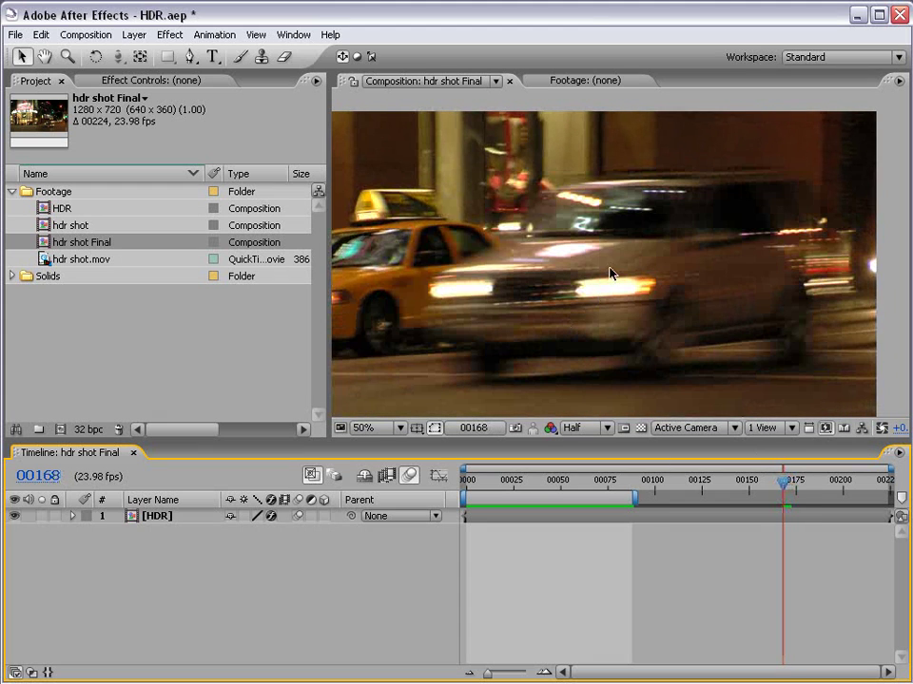
pyautogui.moveTo(608, 485); pyautogui.dragTo(584, 488)
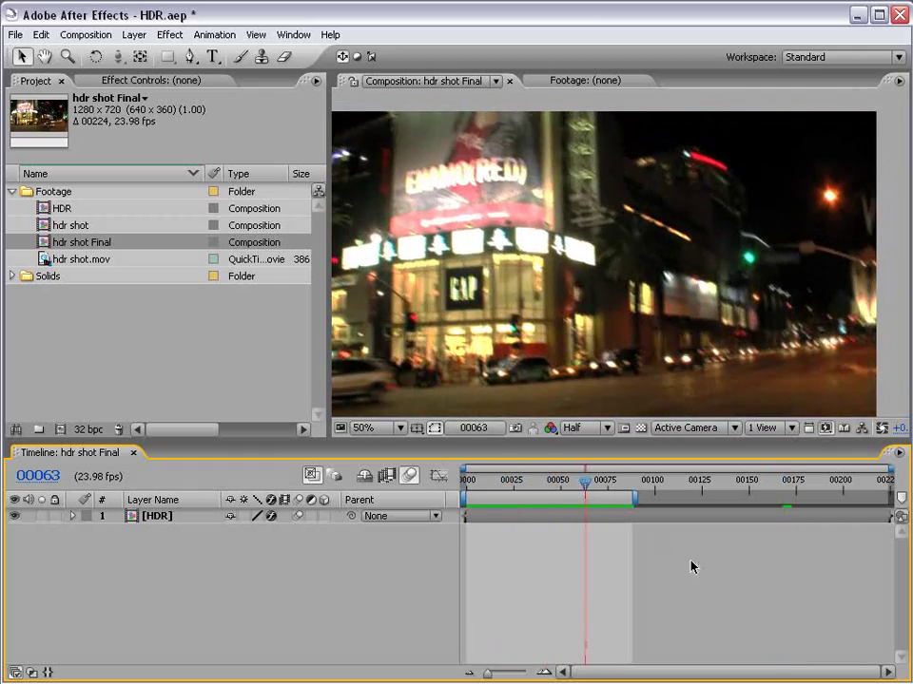
# Preview the original hdr shot.mov footage in its own viewer and close it
pyautogui.click(625, 518)
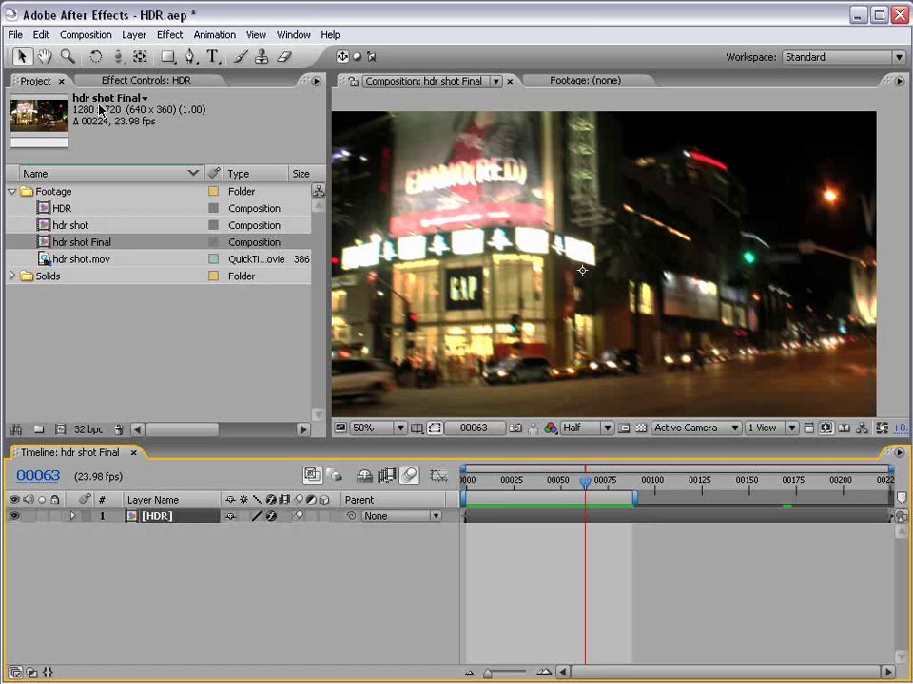
pyautogui.click(131, 324)
pyautogui.click(71, 262)
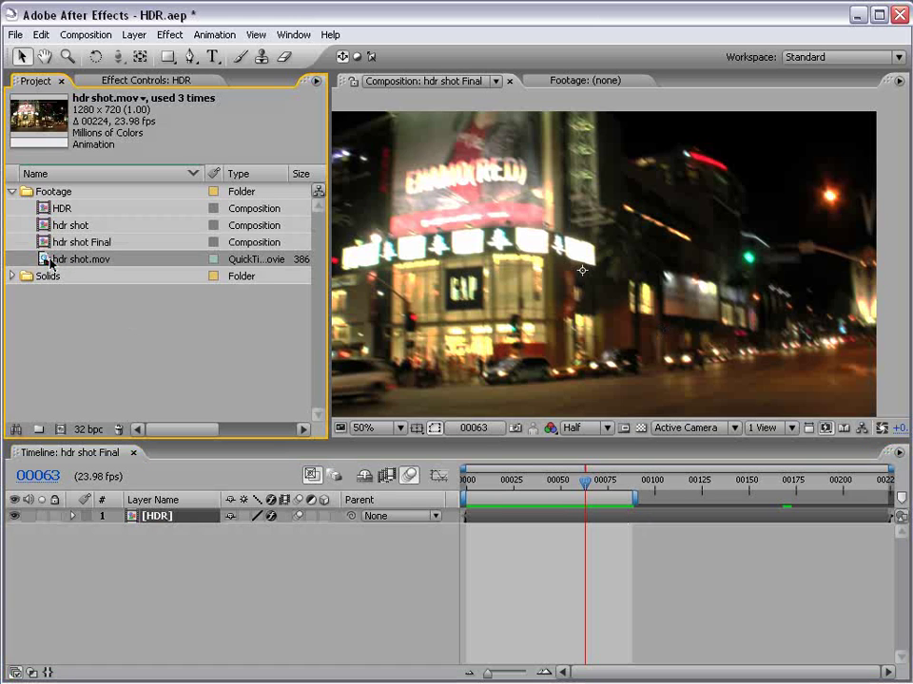
pyautogui.doubleClick(51, 262)
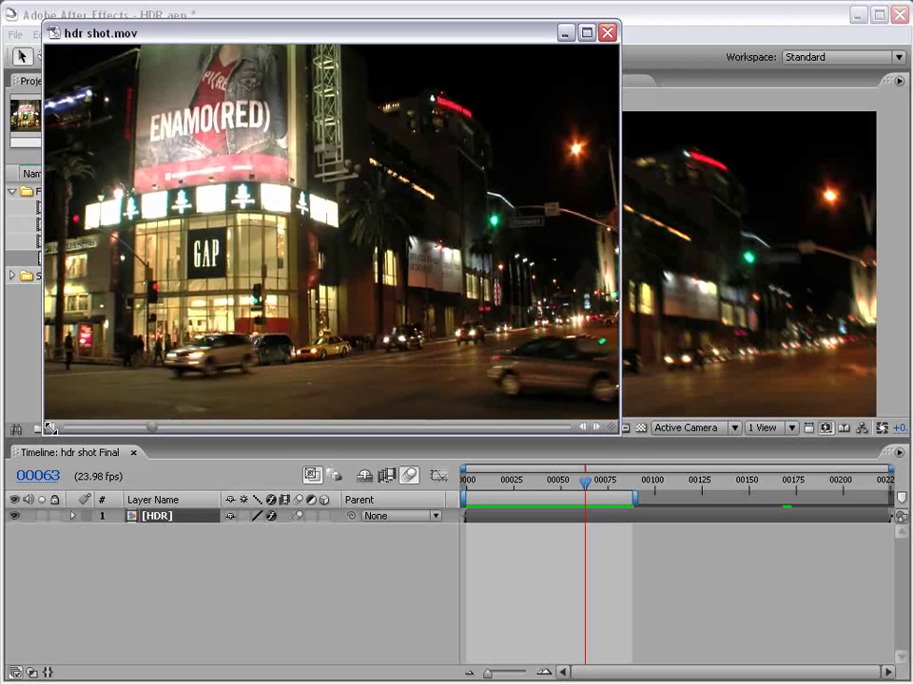
pyautogui.click(607, 34)
# Create a new composition from the hdr shot.mov footage and scrub through its opening frames
pyautogui.moveTo(44, 263); pyautogui.dragTo(60, 429)
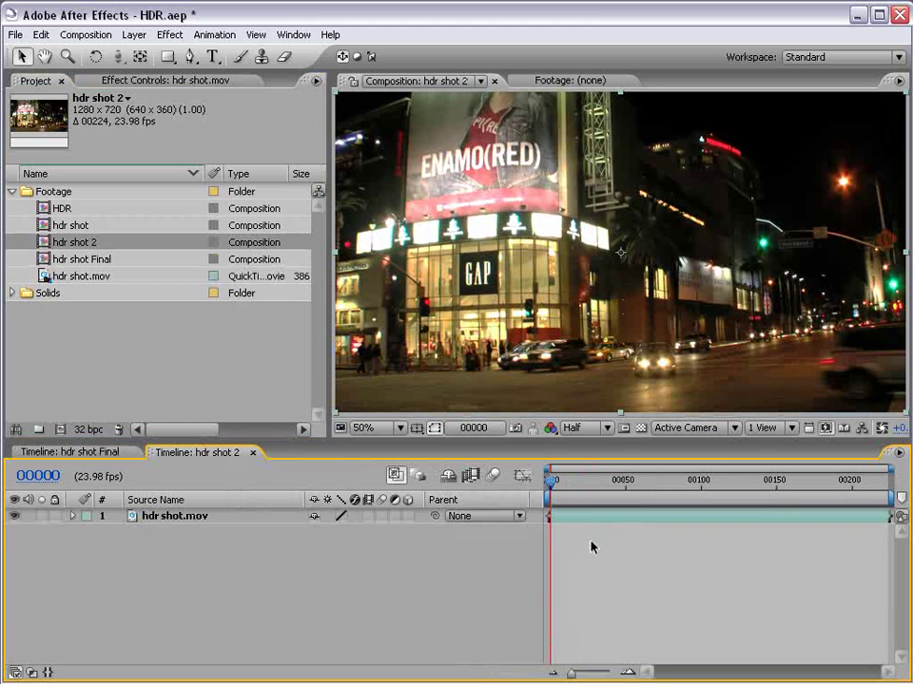
pyautogui.moveTo(550, 481); pyautogui.dragTo(521, 491)
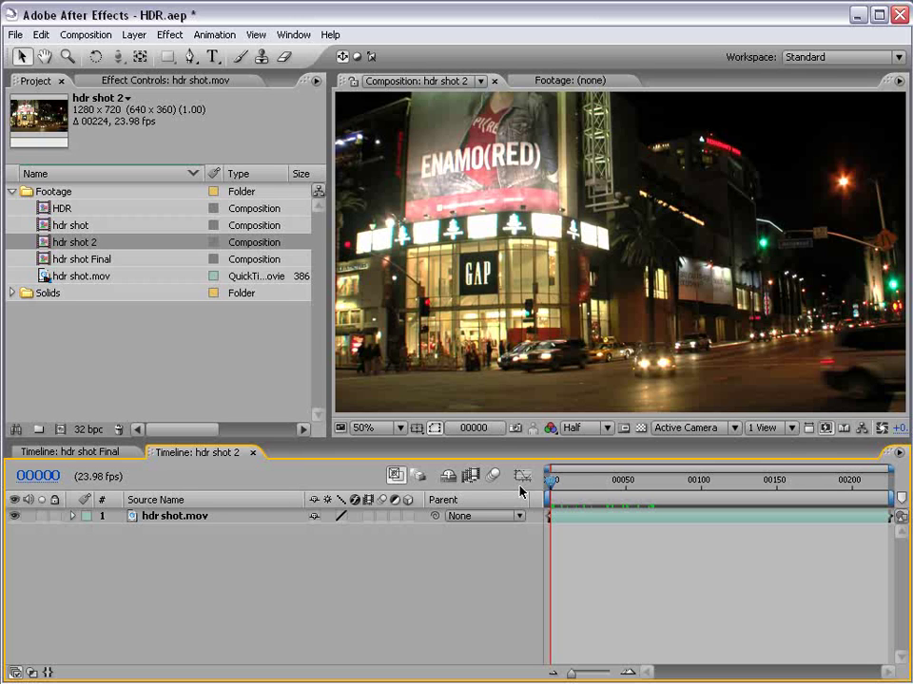
pyautogui.click(109, 286)
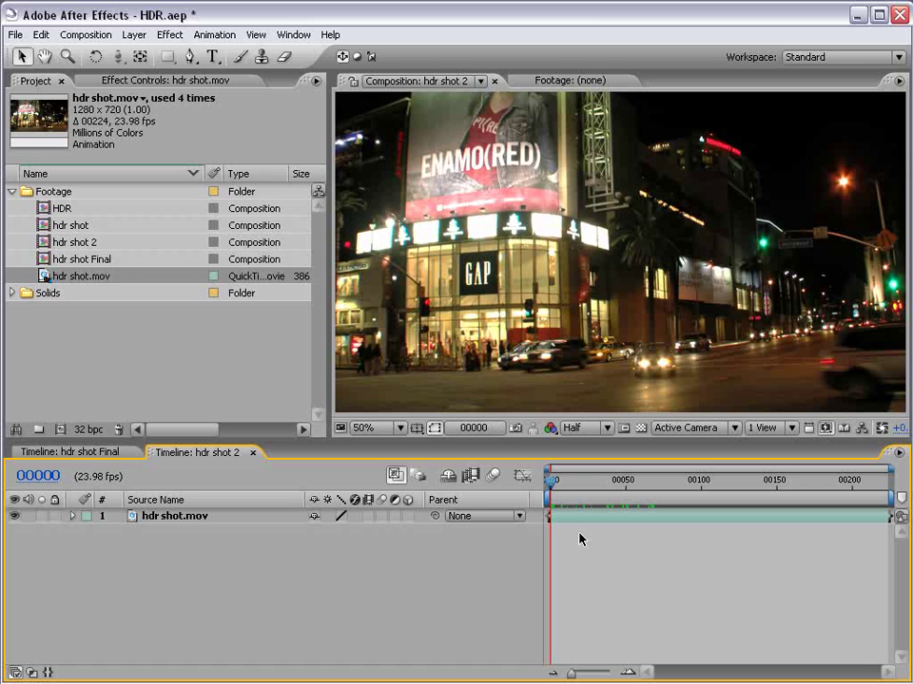
# Duplicate the hdr shot.mov layer and apply the Levels effect to the upper copy
pyautogui.click(172, 516)
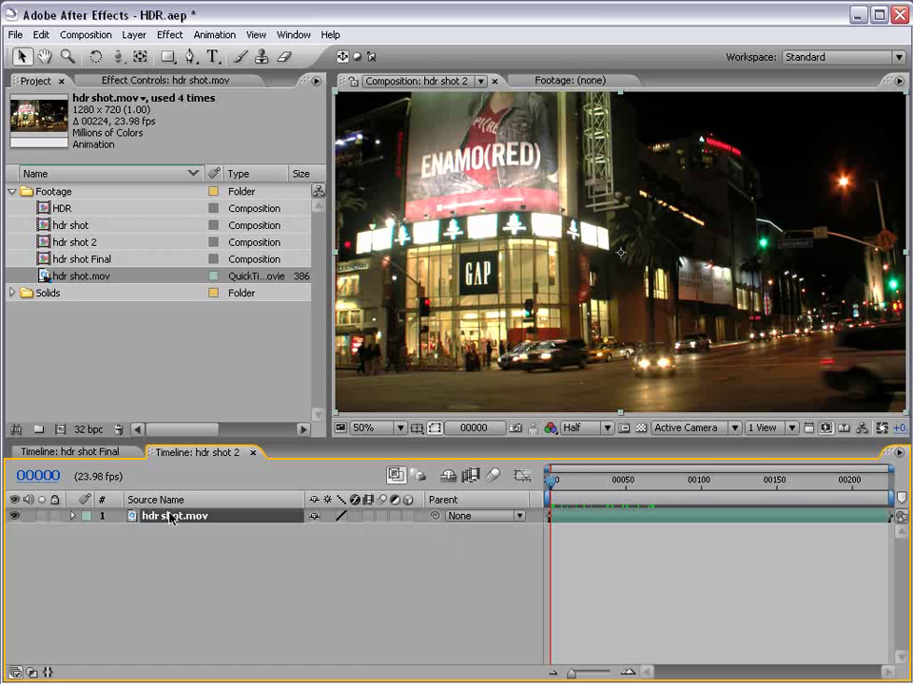
pyautogui.hotkey('ctrl', 'd')
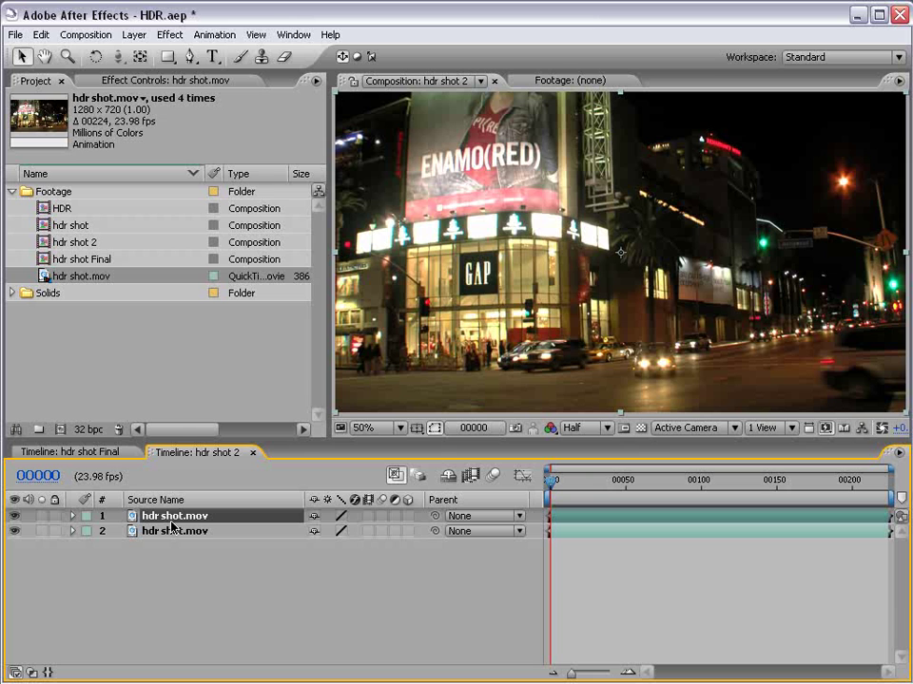
pyautogui.click(169, 34)
pyautogui.moveTo(218, 185)
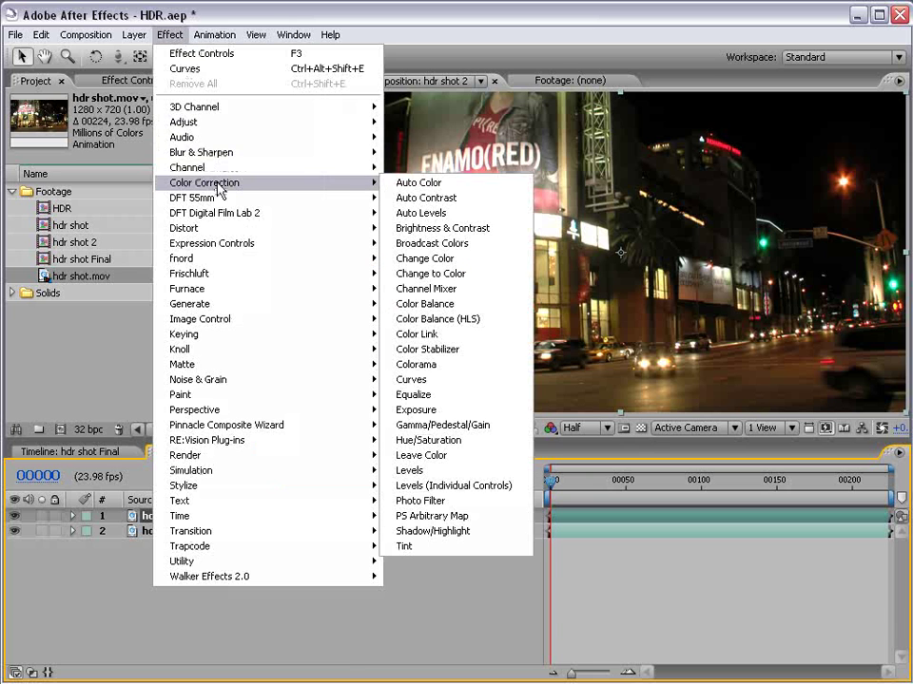
pyautogui.click(410, 471)
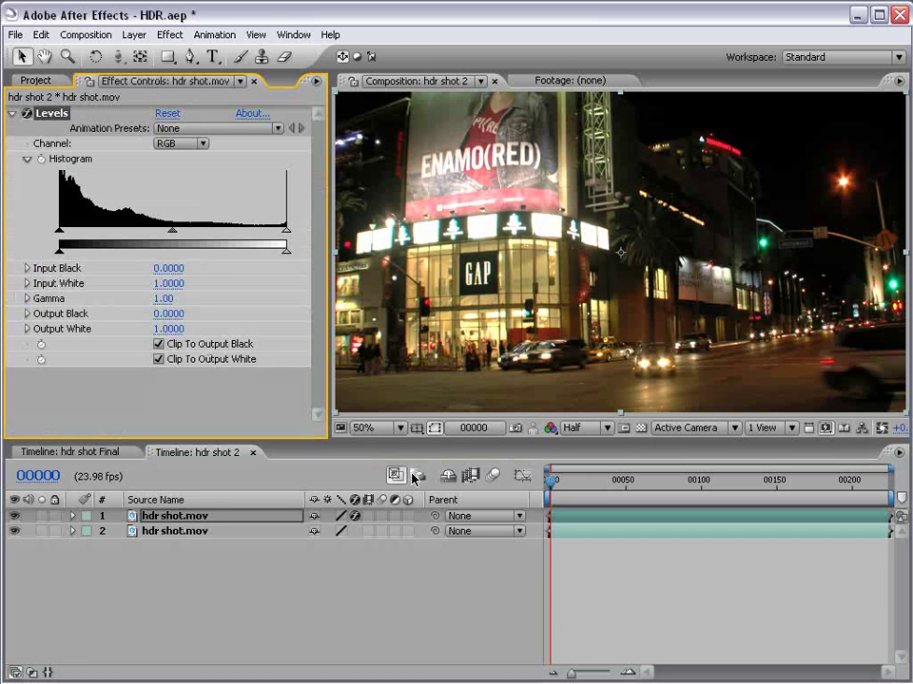
# Set the Levels Input Black to 0.95 on the upper layer to isolate the brightest highlights
pyautogui.click(167, 269)
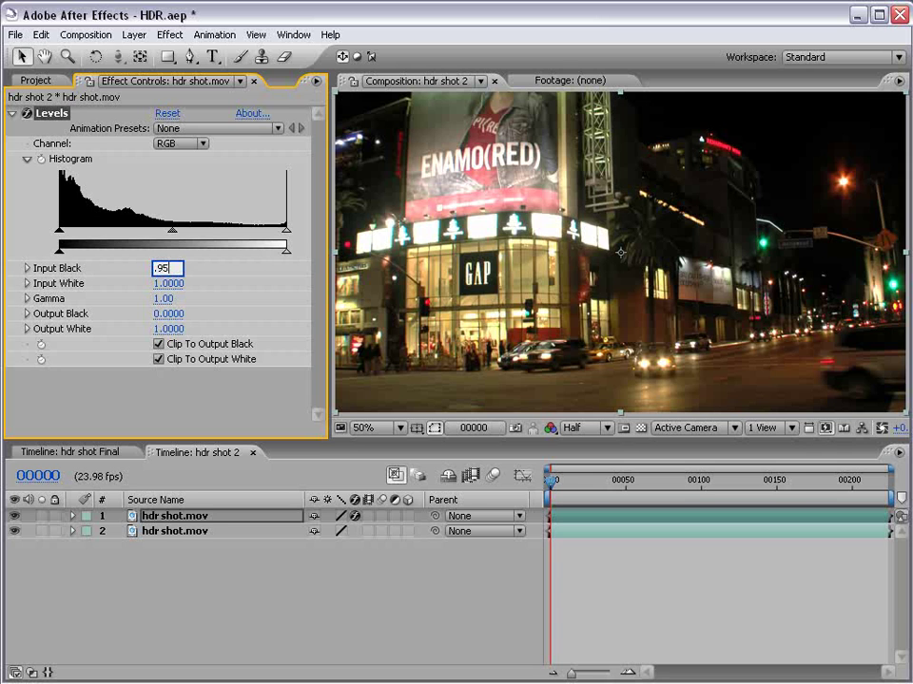
pyautogui.press('Return')
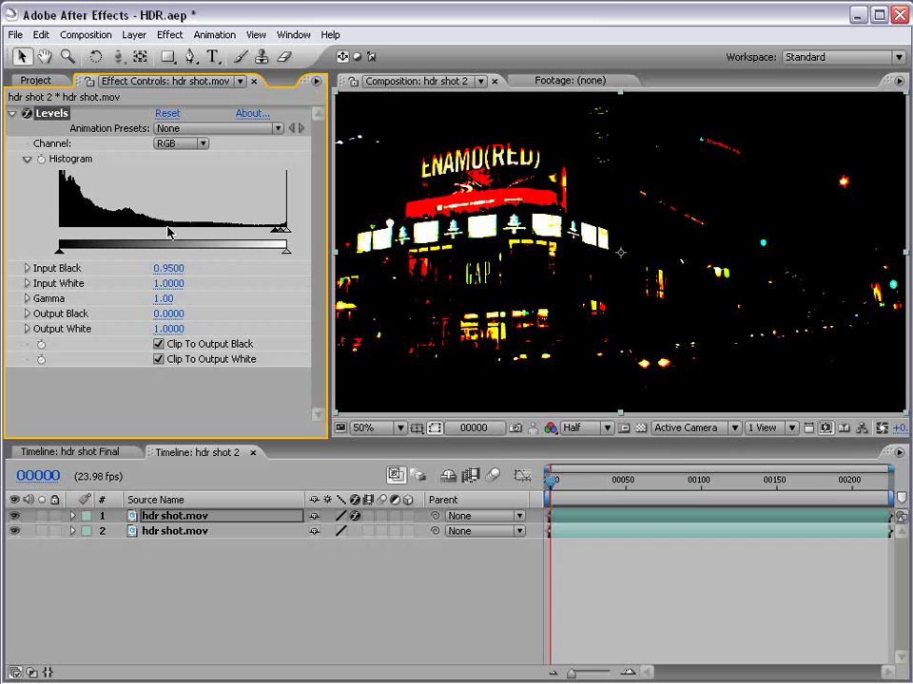
pyautogui.moveTo(282, 231)
pyautogui.mouseDown()
pyautogui.moveTo(61, 231)
pyautogui.moveTo(280, 238)
pyautogui.mouseUp()
pyautogui.click(171, 268)
pyautogui.write('.95')
pyautogui.press('Return')
pyautogui.click(618, 589)
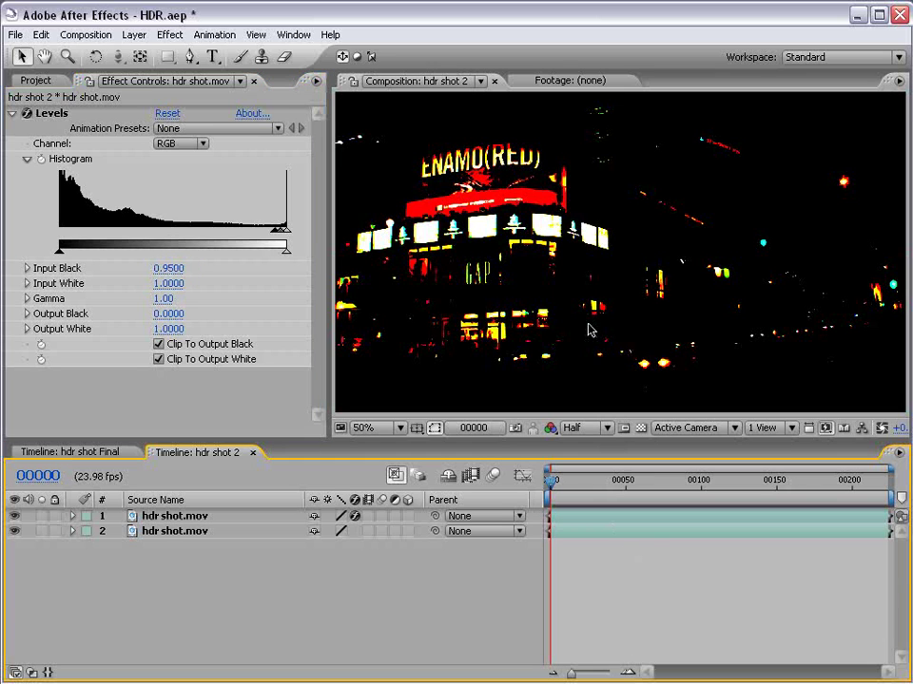
# Show the layer blending modes and set the upper hdr shot.mov layer to Add
pyautogui.press('F4')
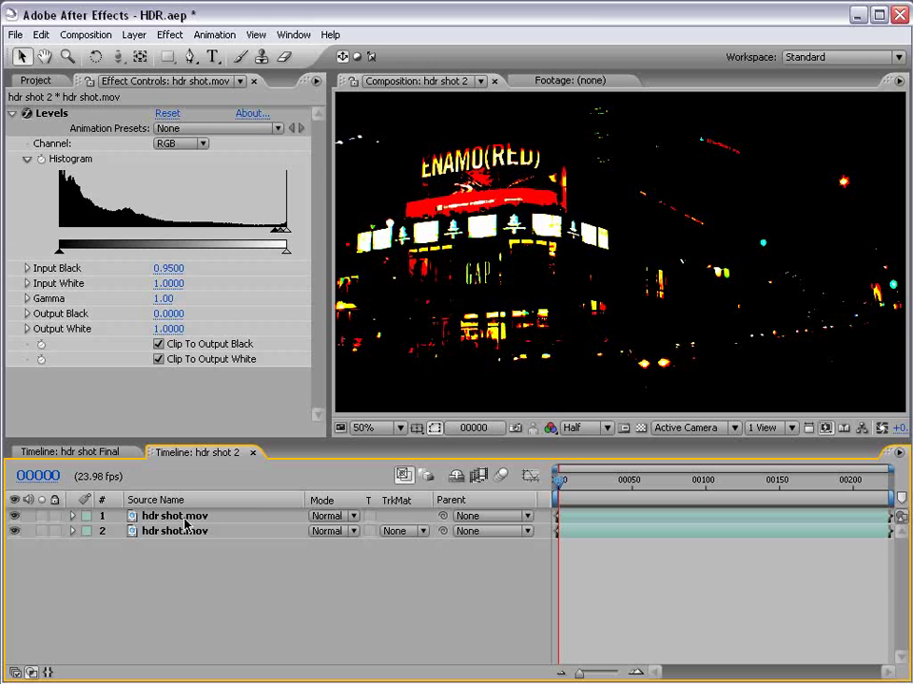
pyautogui.click(335, 516)
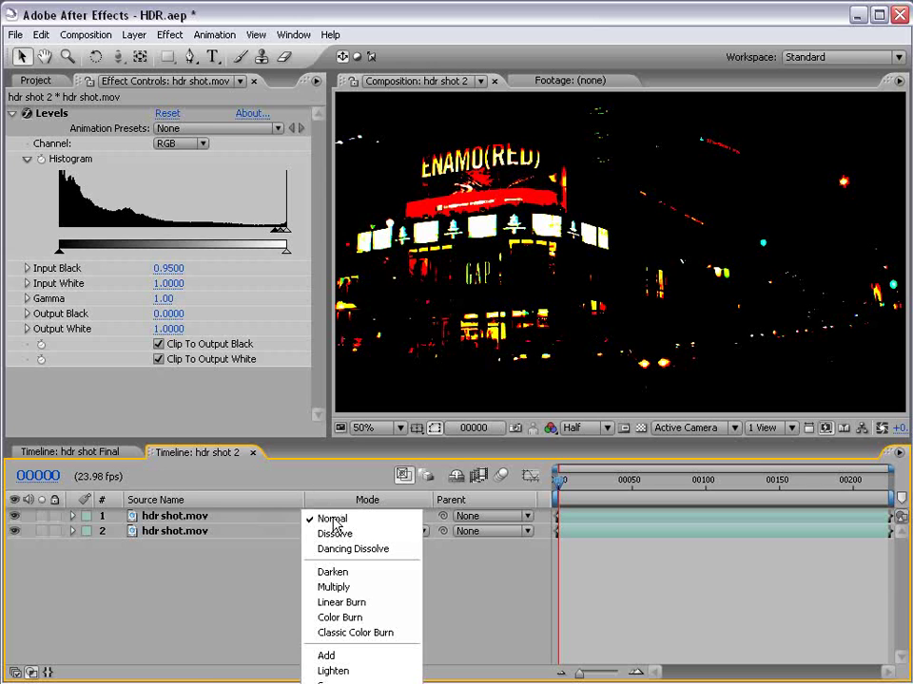
pyautogui.click(333, 654)
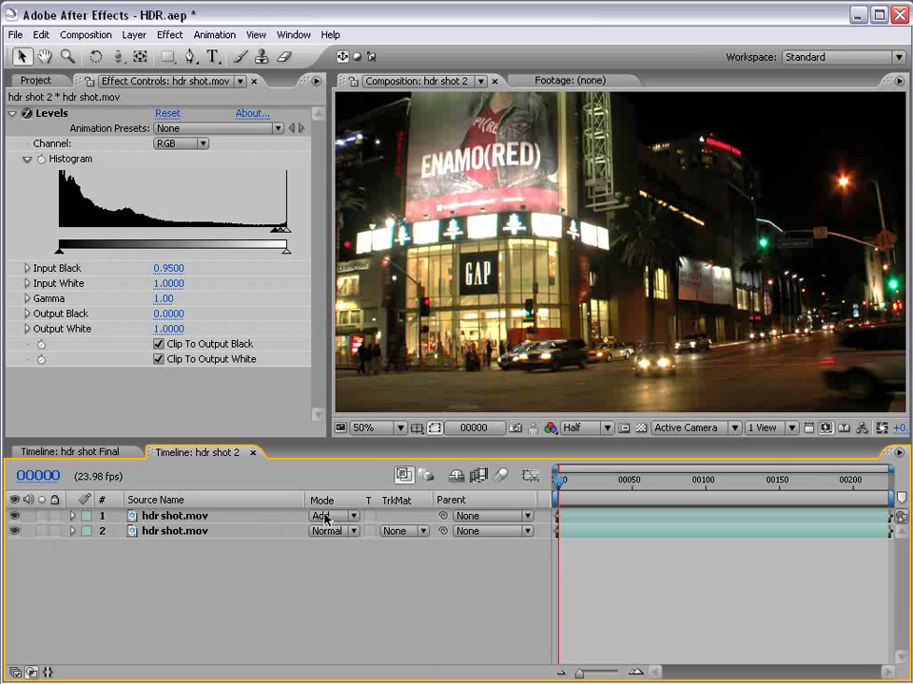
# Reset the Standard workspace and read the colour values of the bright storefront signs
pyautogui.click(36, 80)
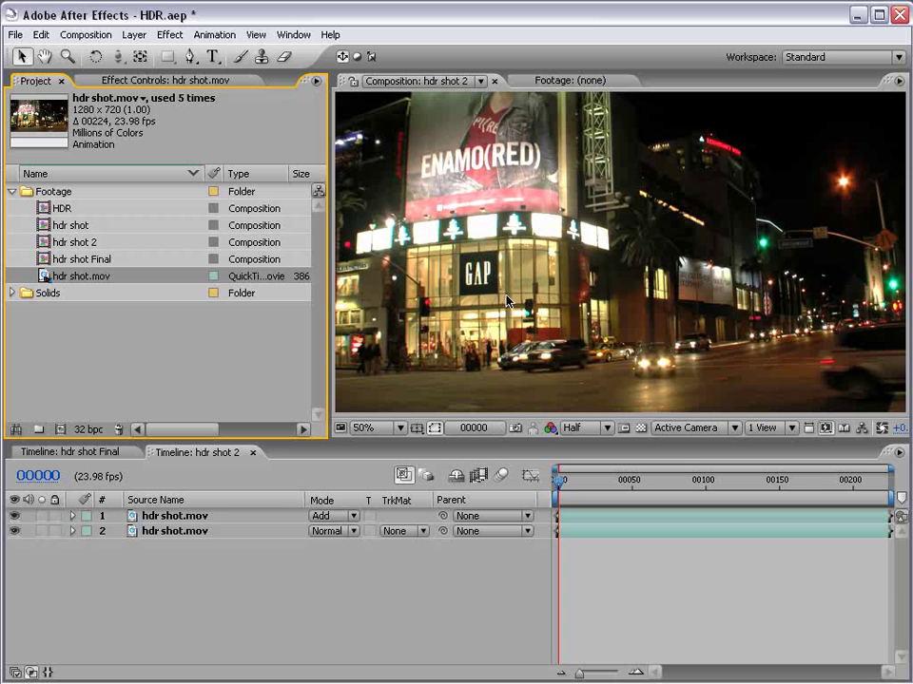
pyautogui.click(841, 57)
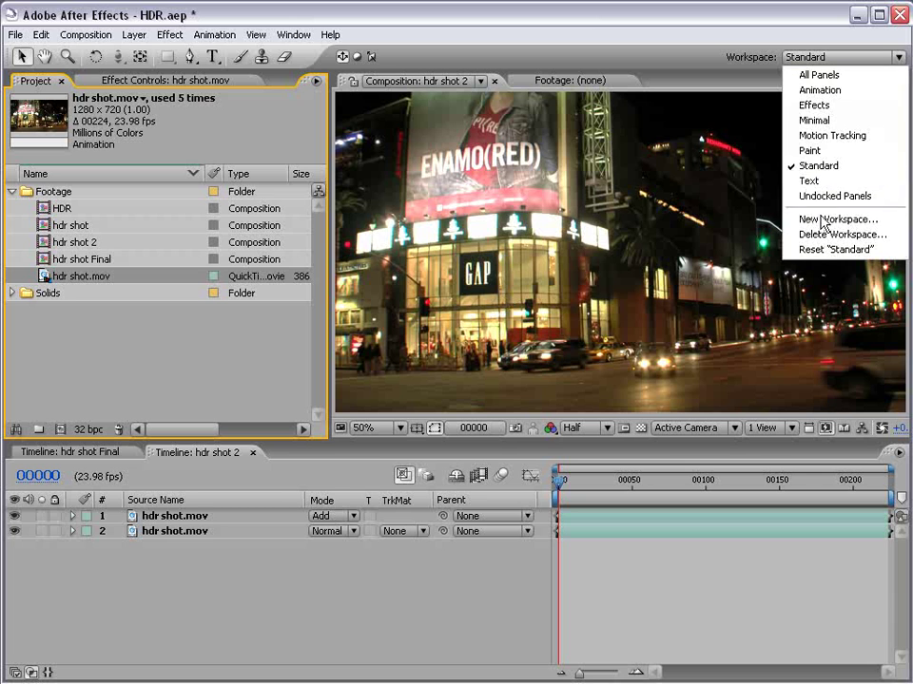
pyautogui.click(825, 249)
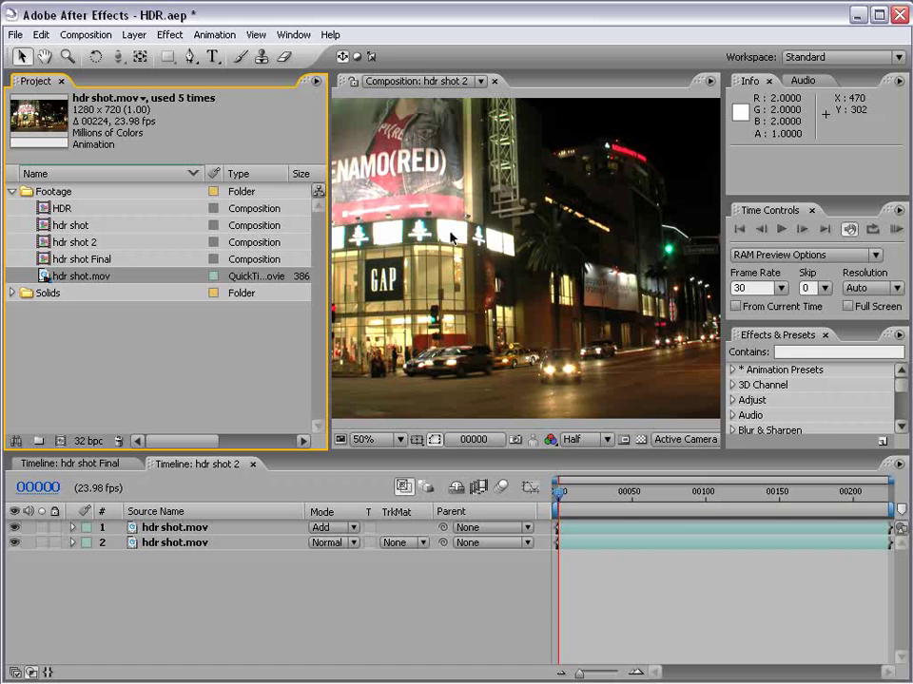
# Try stacking two more duplicates of the Add-mode hdr shot.mov layer and remove both copies
pyautogui.click(155, 512)
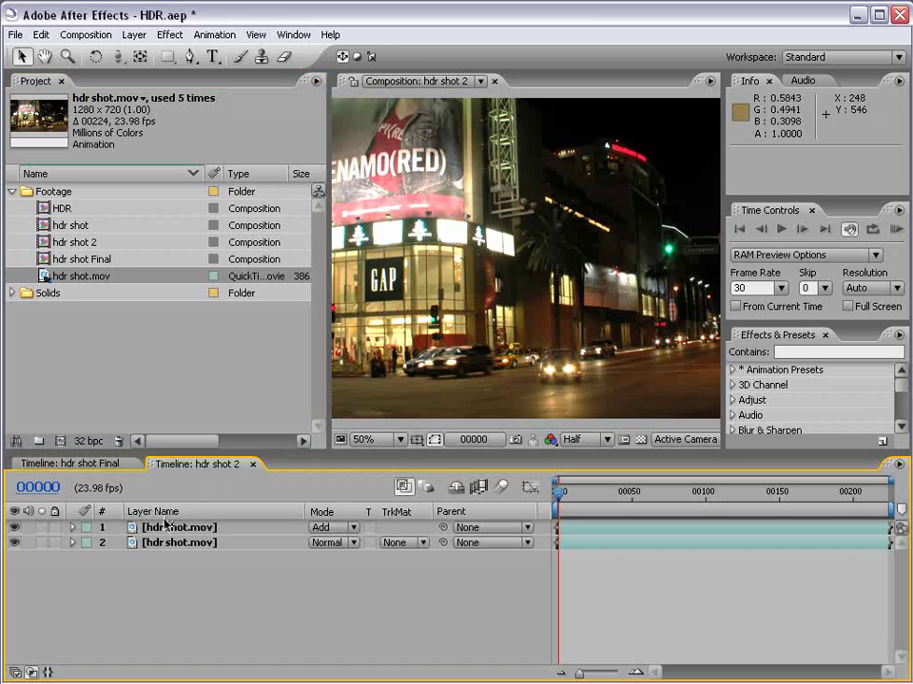
pyautogui.click(181, 527)
pyautogui.hotkey('ctrl', 'd')
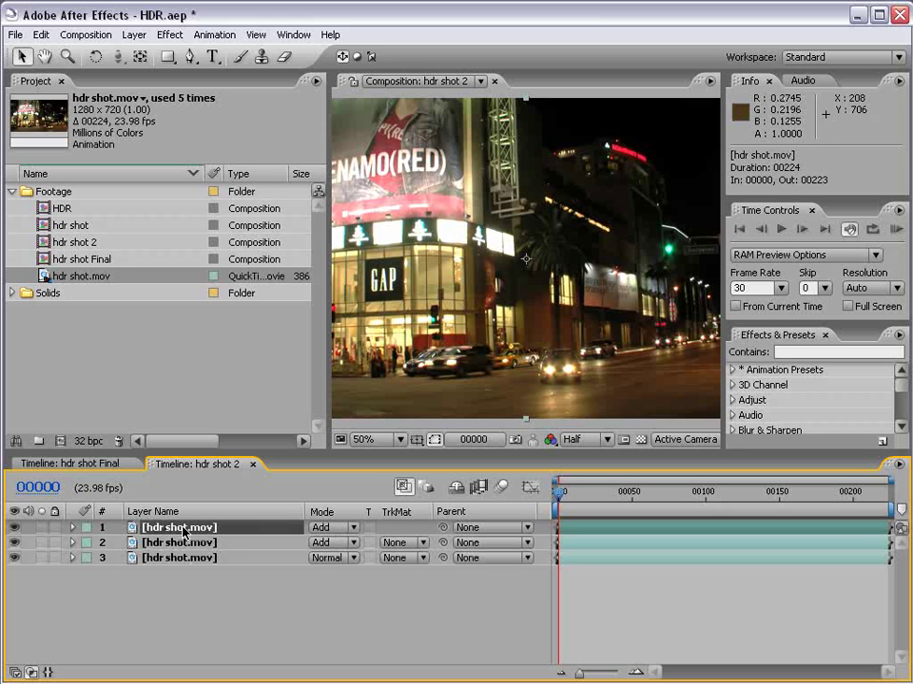
pyautogui.hotkey('ctrl', 'd')
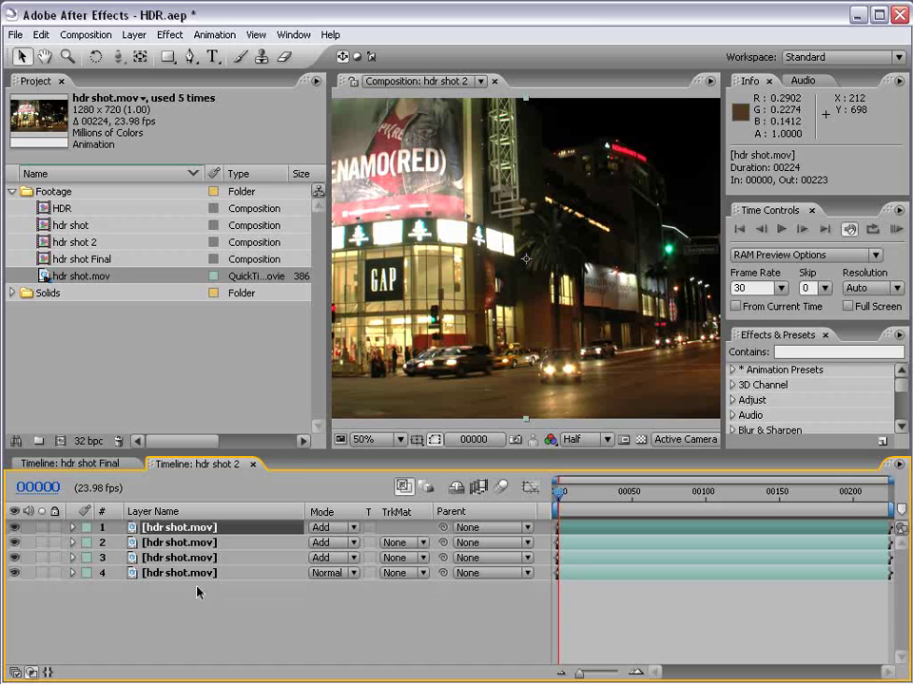
pyautogui.hotkey('ctrl', 'z')
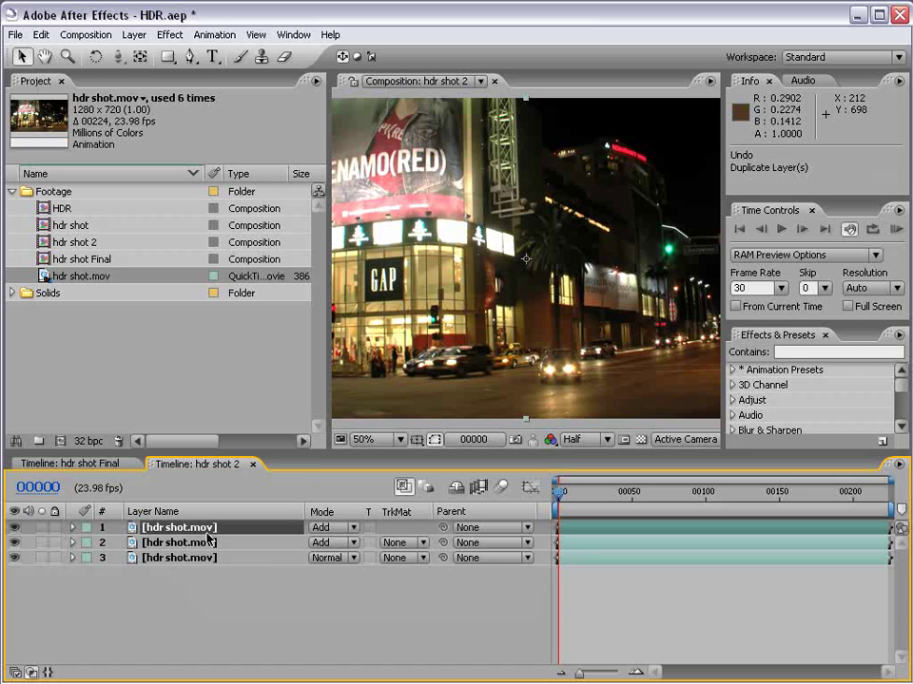
pyautogui.click(205, 535)
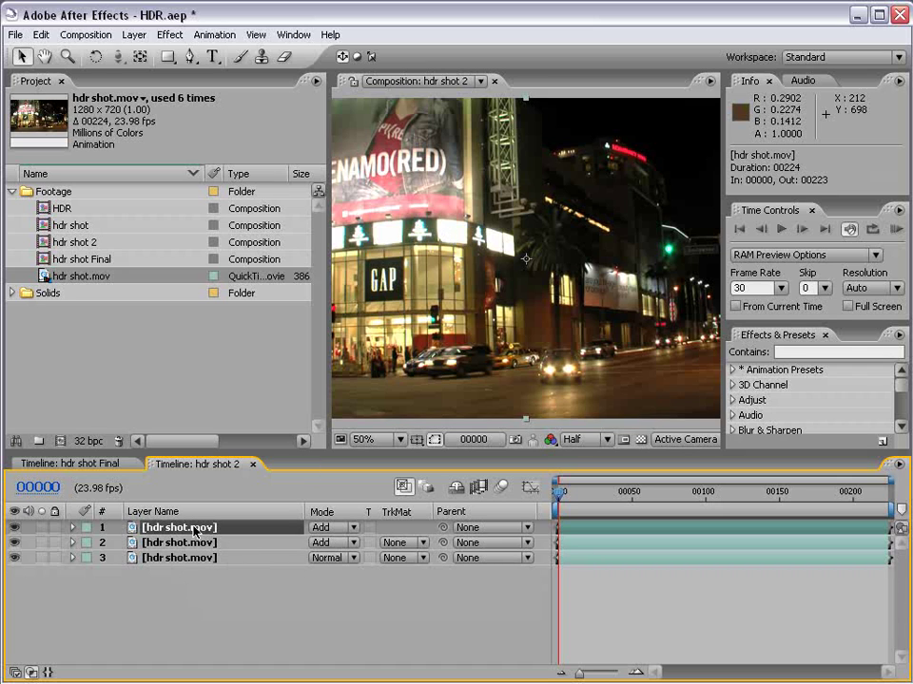
pyautogui.press('Delete')
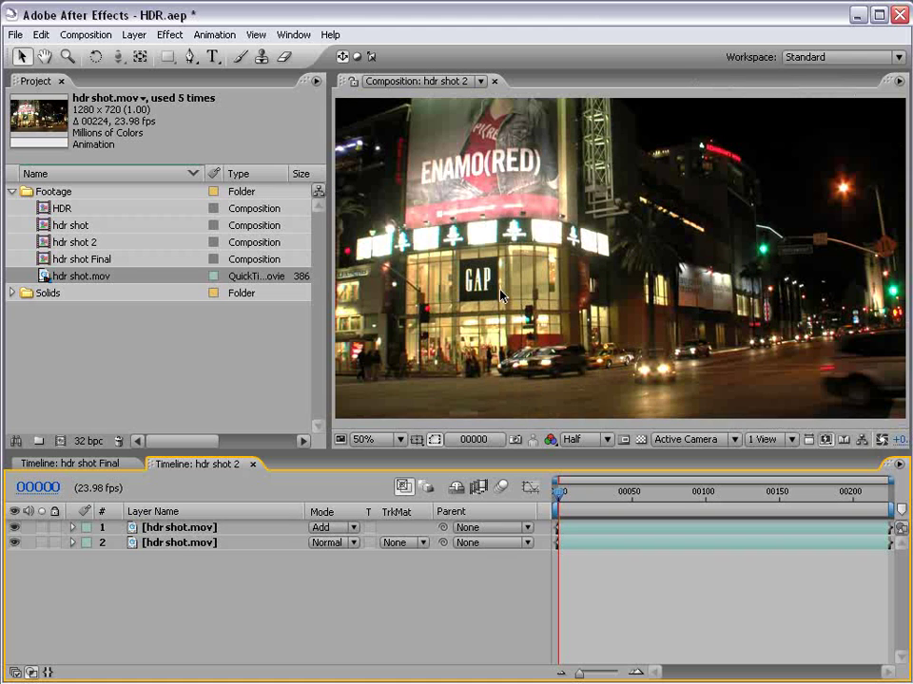
# Add an adjustment layer above the footage and apply Fast Blur to it
pyautogui.click(134, 34)
pyautogui.moveTo(190, 54)
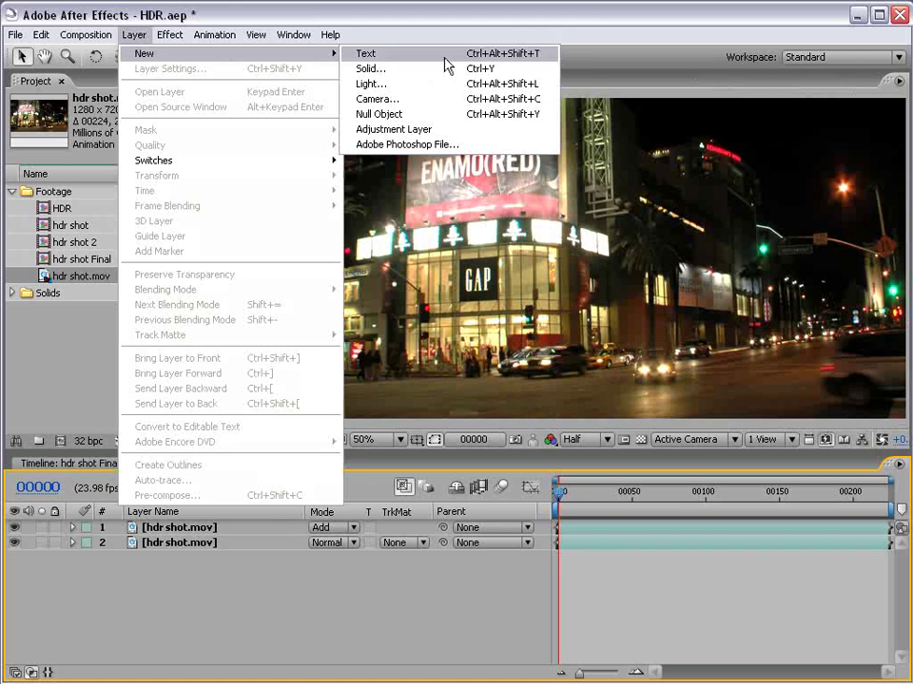
pyautogui.click(406, 129)
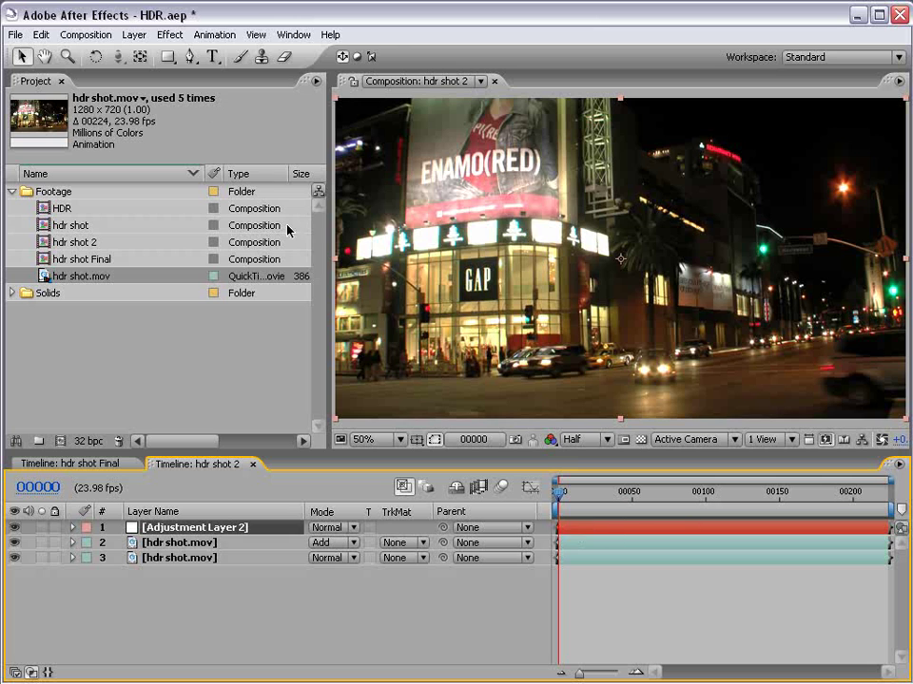
pyautogui.click(170, 34)
pyautogui.moveTo(219, 152)
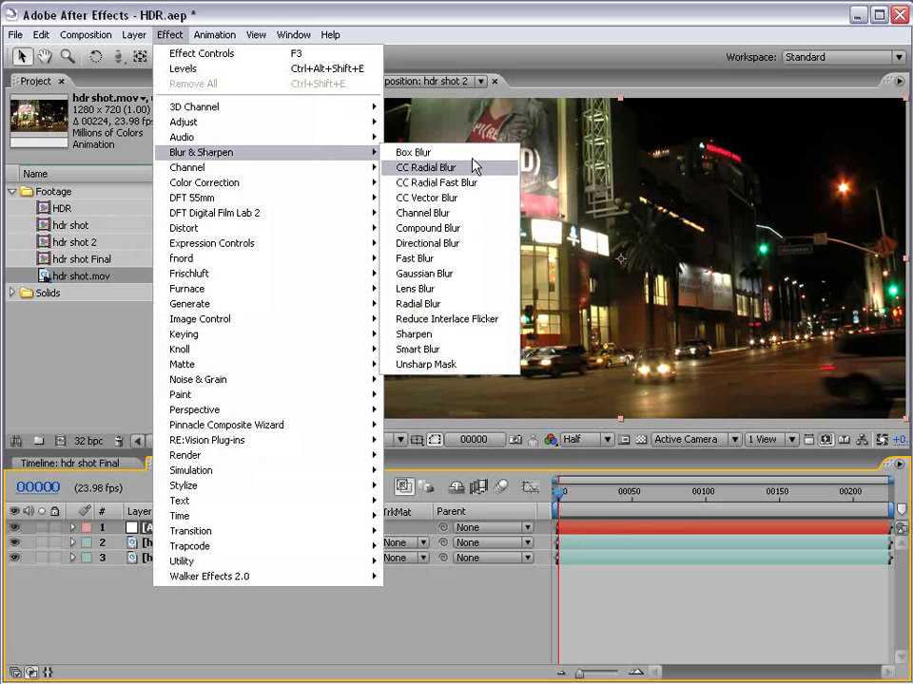
pyautogui.click(416, 259)
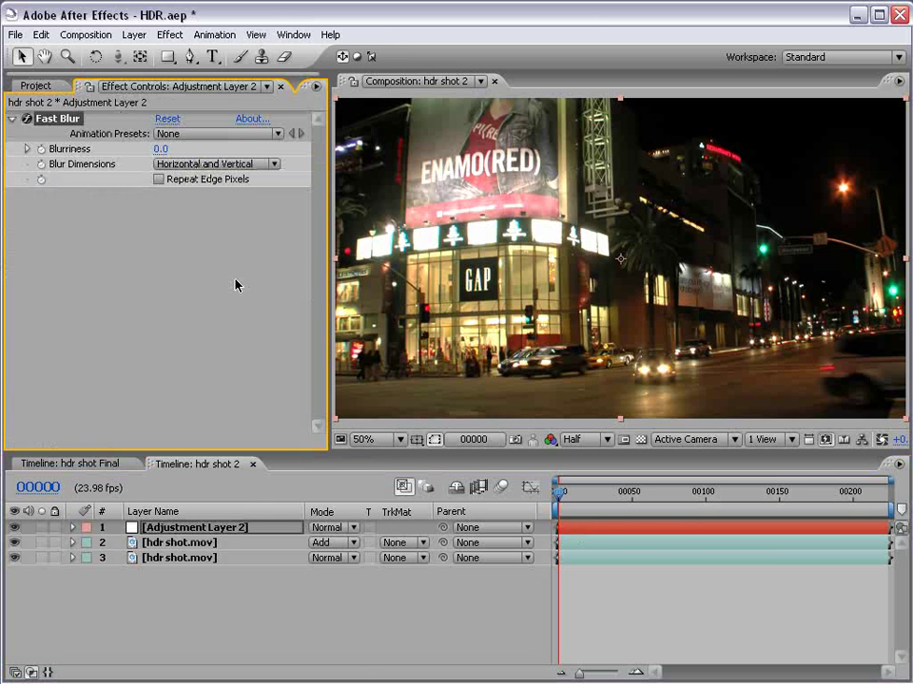
# Apply CC Vector Blur to the adjustment layer to inspect its bit-depth warning, and remove the effect again
pyautogui.click(33, 86)
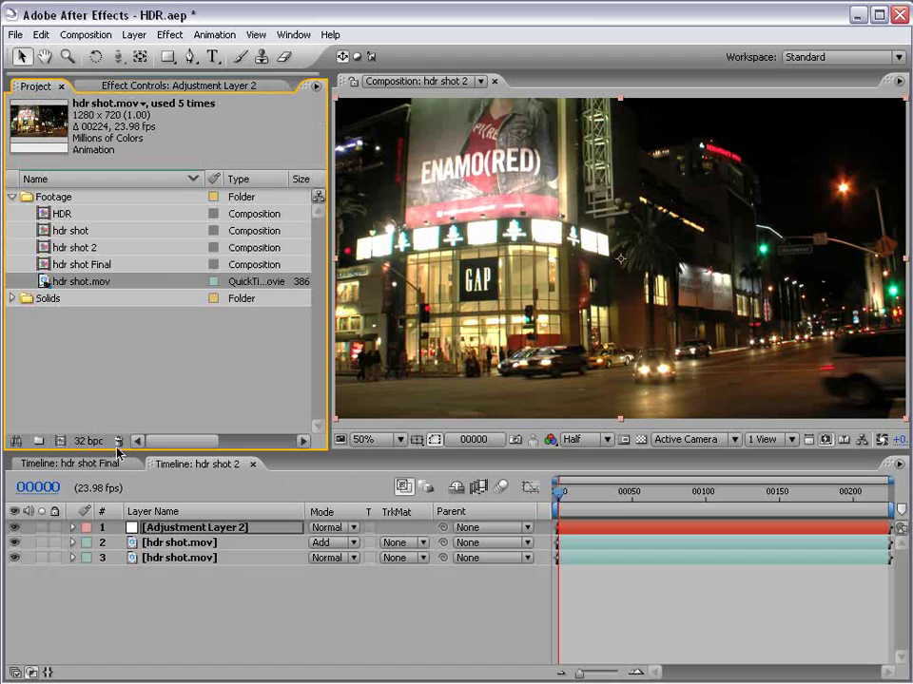
pyautogui.click(133, 84)
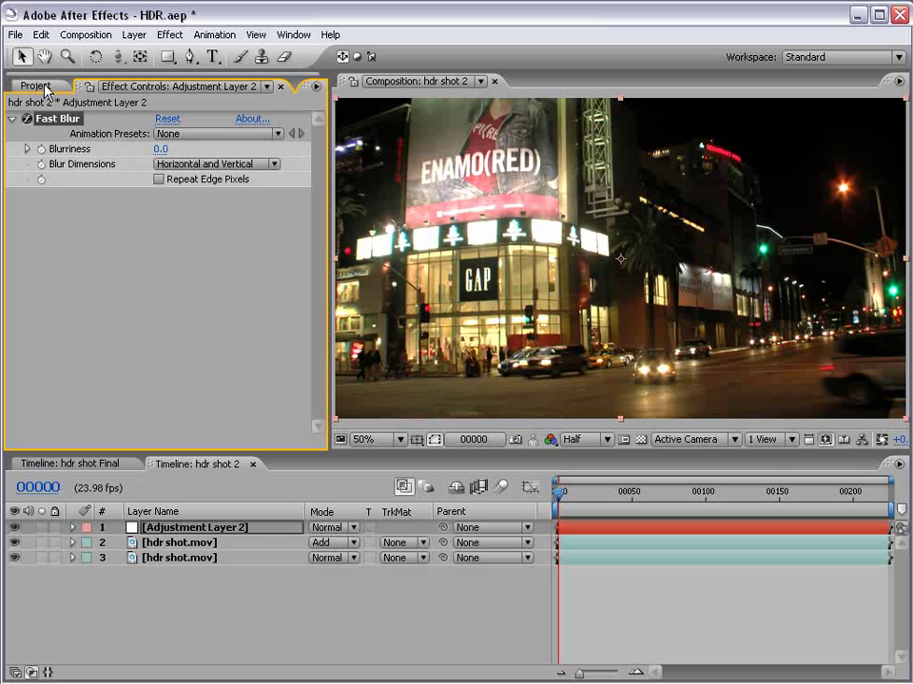
pyautogui.click(169, 34)
pyautogui.moveTo(190, 152)
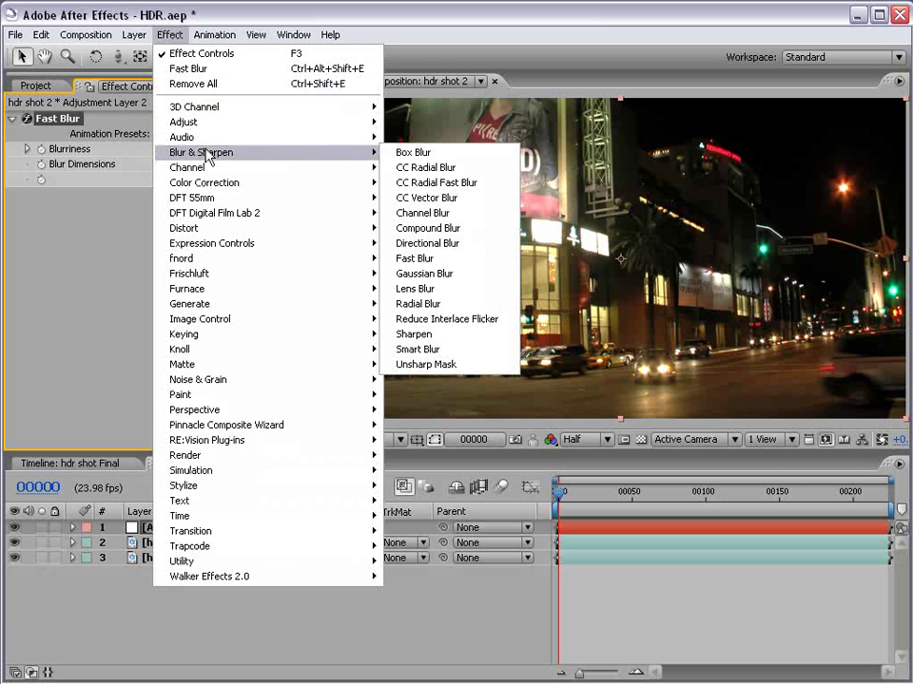
pyautogui.click(440, 198)
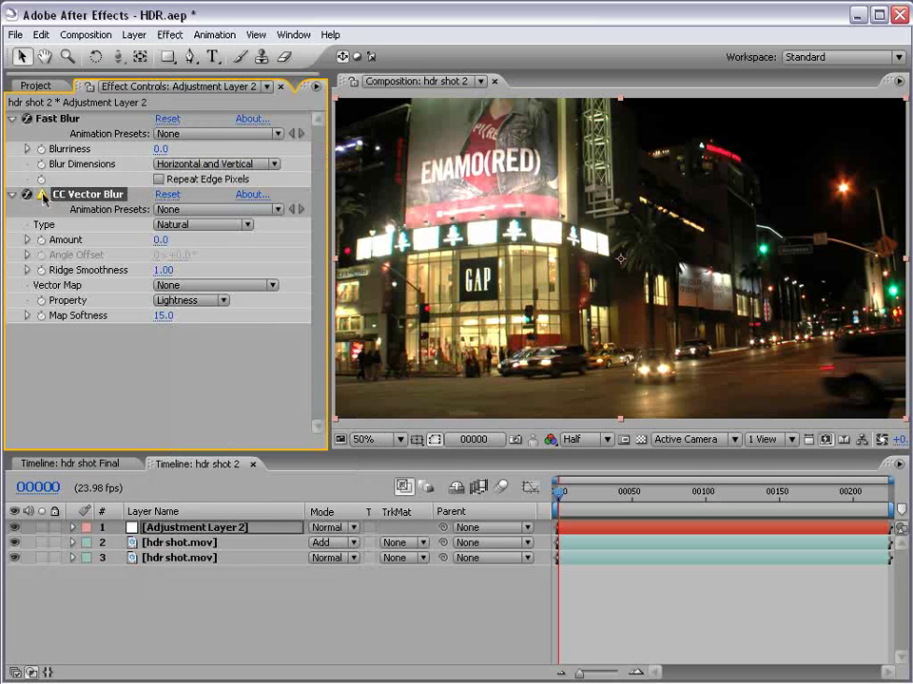
pyautogui.press('Delete')
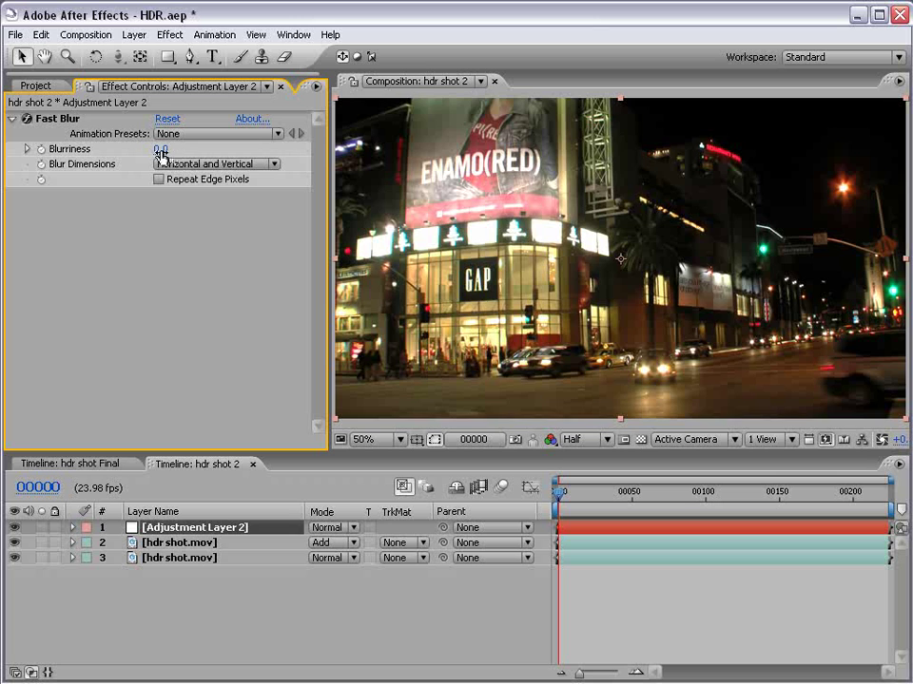
# Raise the adjustment layer's Fast Blur Blurriness to about 41, enable Repeat Edge Pixels, and increase the blur further
pyautogui.moveTo(162, 149); pyautogui.dragTo(197, 150)
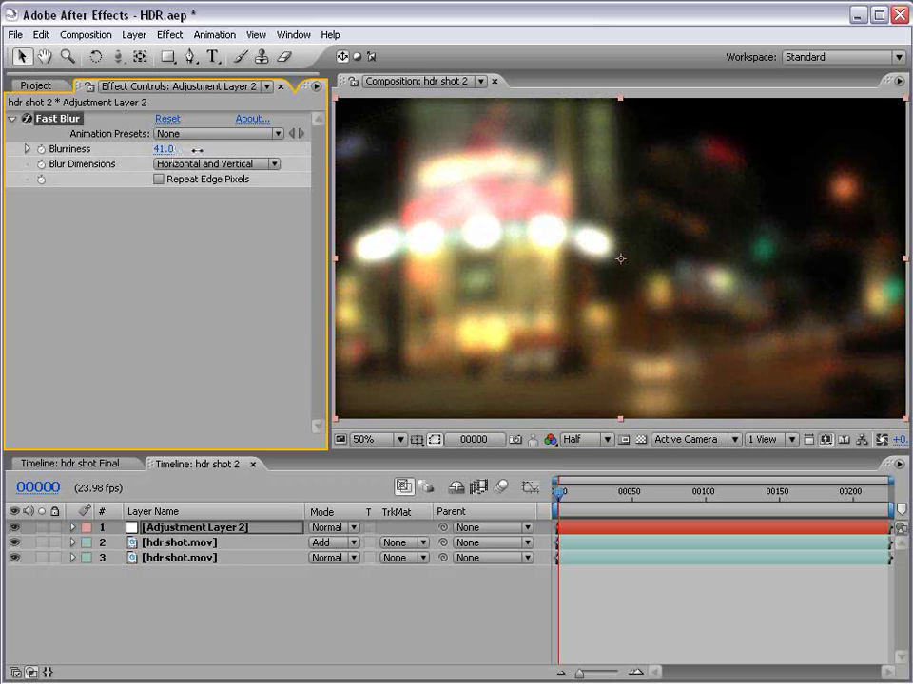
pyautogui.click(159, 180)
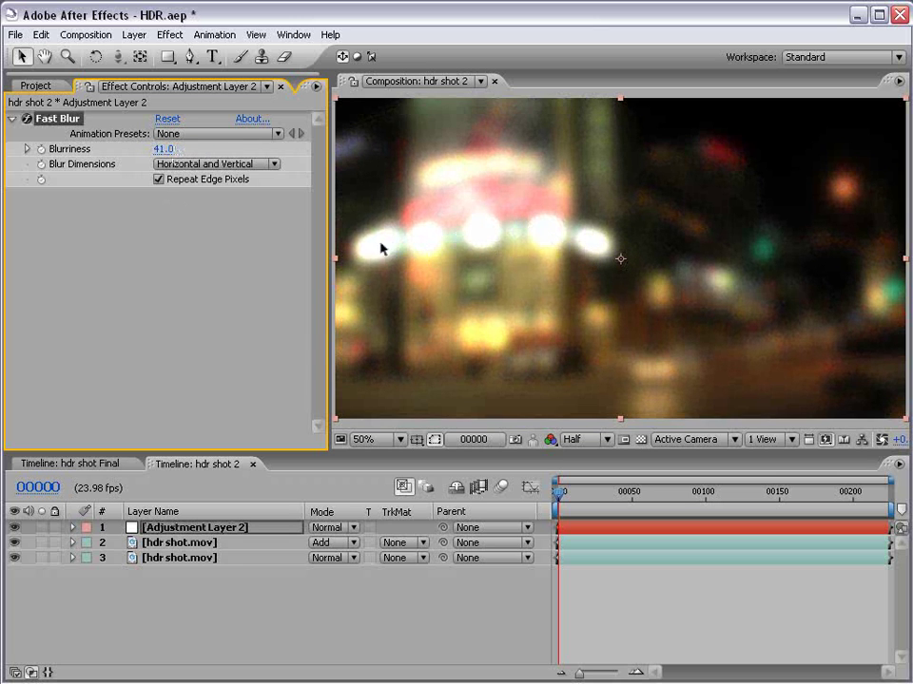
pyautogui.moveTo(162, 149); pyautogui.dragTo(176, 150)
# Switch the project colour depth between 8 bpc and 32 bpc to compare the blurred highlights, ending at 32 bpc
pyautogui.click(36, 85)
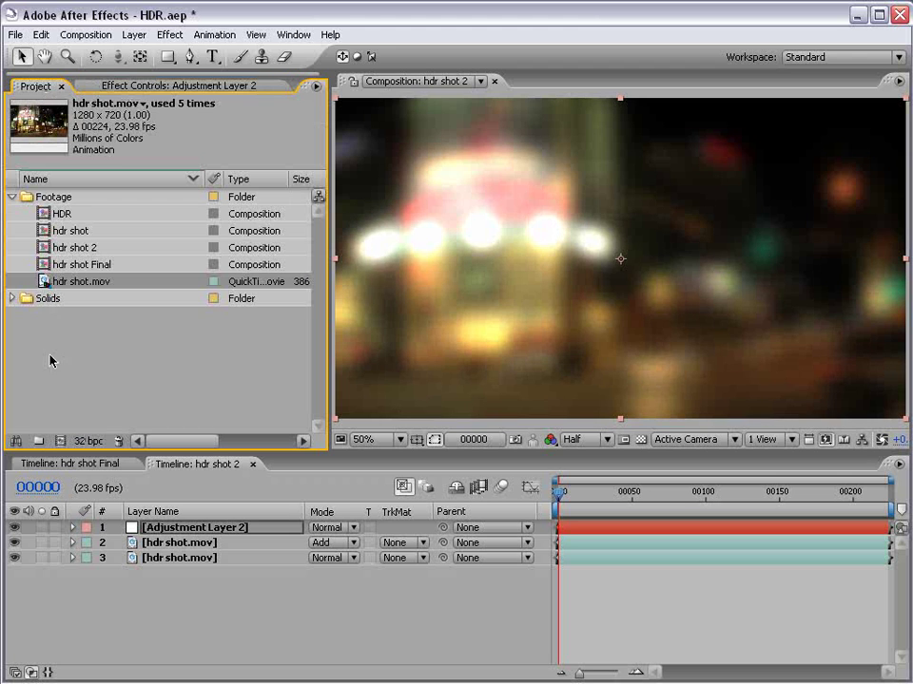
pyautogui.keyDown('alt'); pyautogui.click(89, 442); pyautogui.keyUp('alt')
pyautogui.keyDown('alt'); pyautogui.click(86, 442); pyautogui.keyUp('alt')
pyautogui.keyDown('alt'); pyautogui.click(86, 442); pyautogui.keyUp('alt')
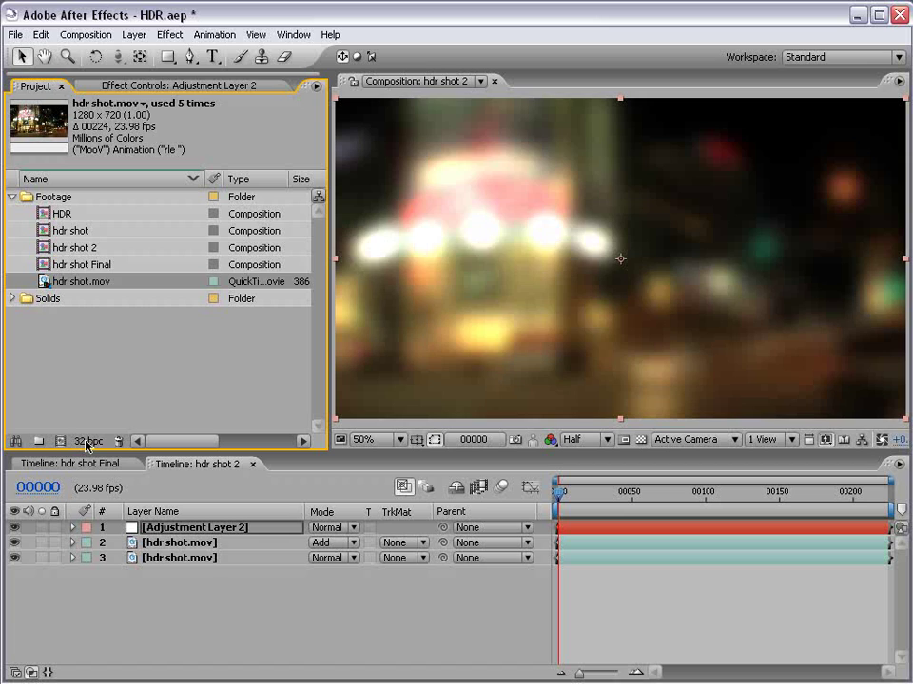
pyautogui.keyDown('alt'); pyautogui.click(86, 442); pyautogui.keyUp('alt')
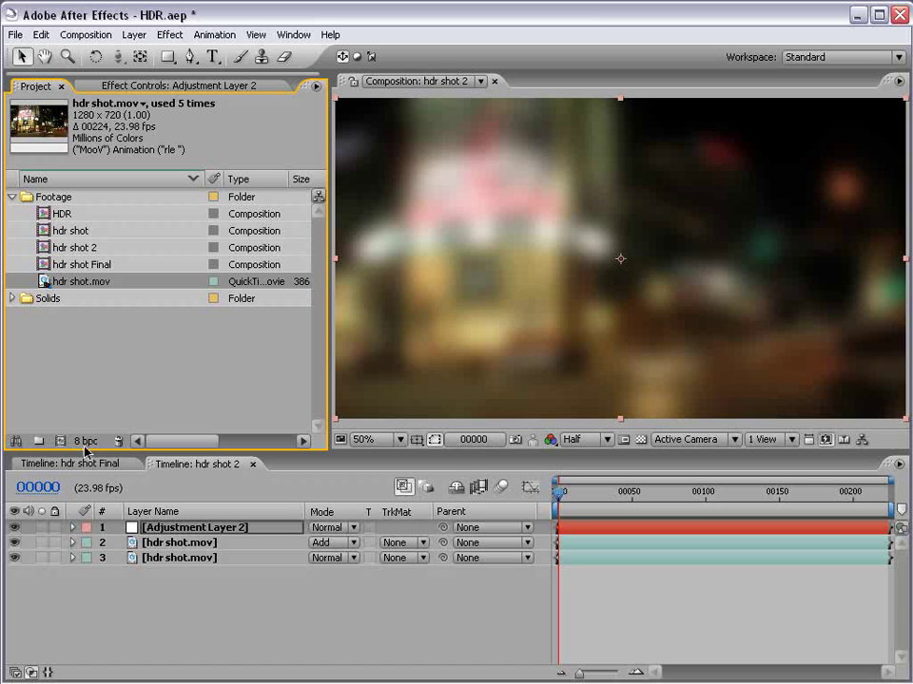
pyautogui.keyDown('alt'); pyautogui.click(86, 442); pyautogui.keyUp('alt')
pyautogui.keyDown('alt'); pyautogui.click(85, 442); pyautogui.keyUp('alt')
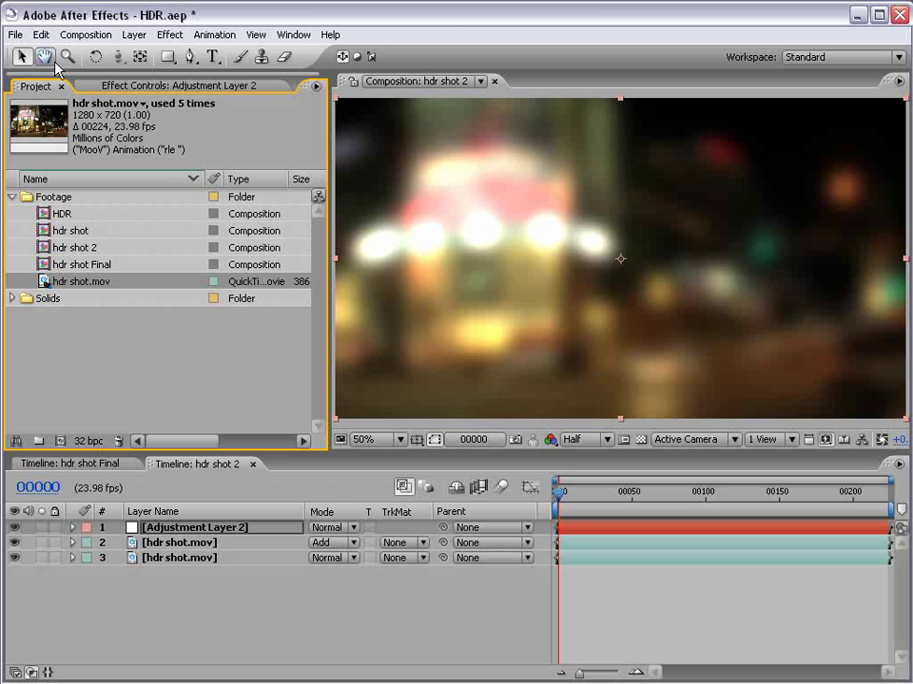
# Delete the blurred adjustment layer from the hdr shot 2 composition
pyautogui.click(125, 88)
pyautogui.click(195, 527)
pyautogui.press('Delete')
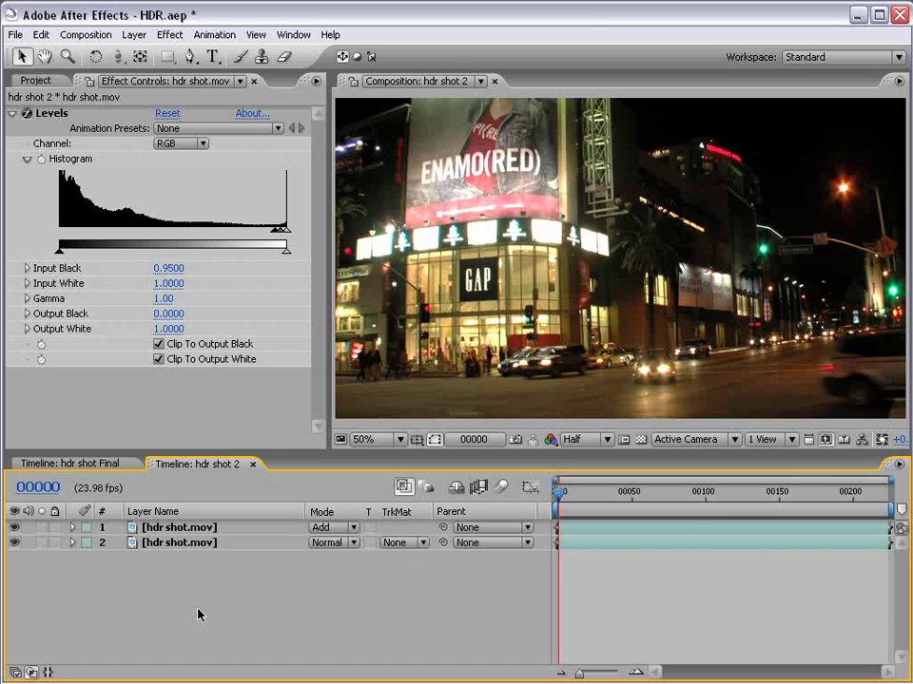
# Pre-compose both hdr shot.mov layers as Pre-comp 1, moving all attributes into the new composition
pyautogui.click(176, 543)
pyautogui.keyDown('shift'); pyautogui.click(167, 531); pyautogui.keyUp('shift')
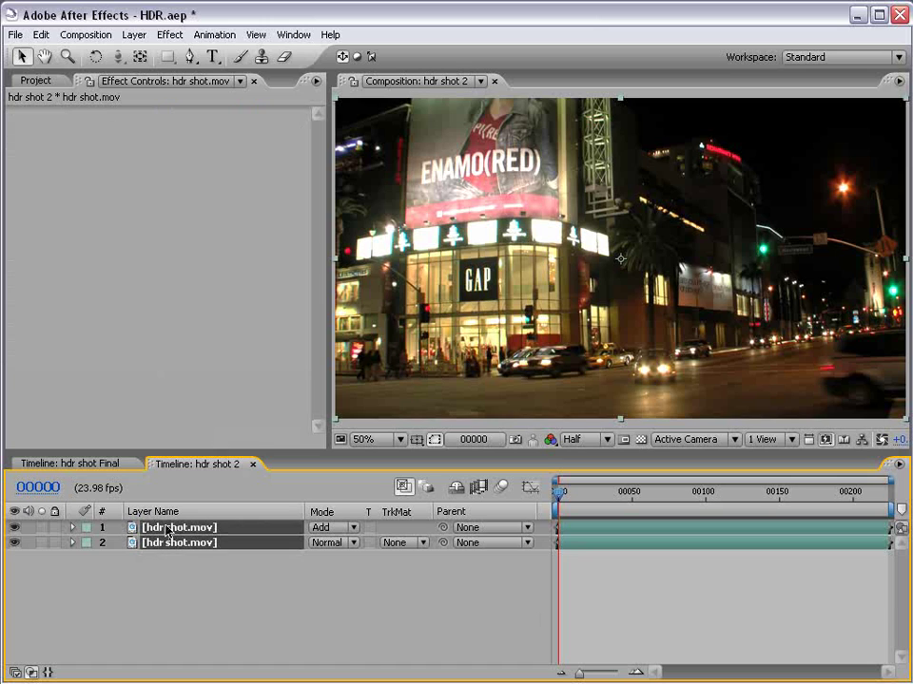
pyautogui.click(84, 36)
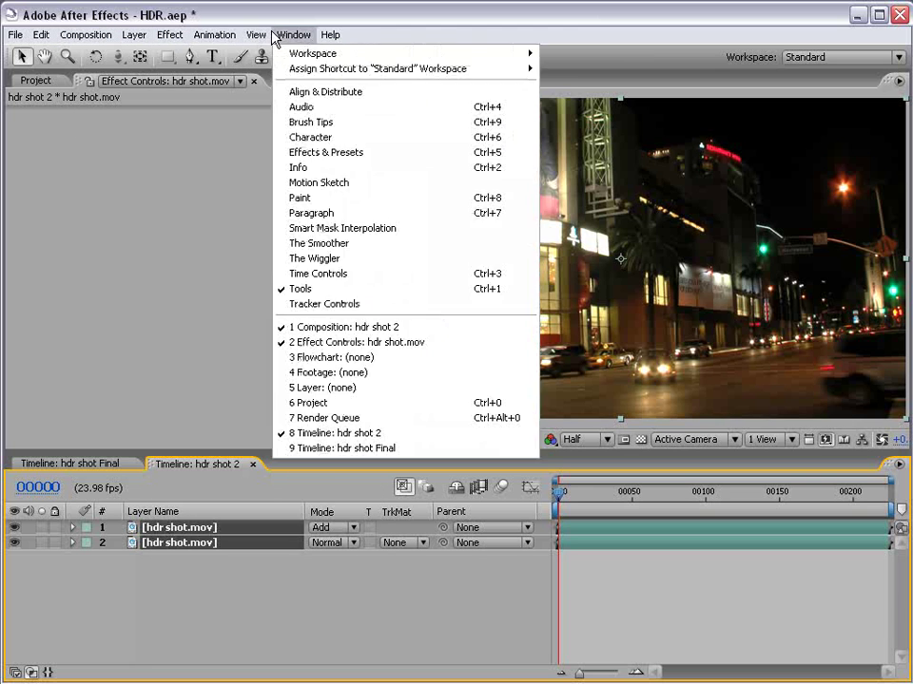
pyautogui.moveTo(149, 40)
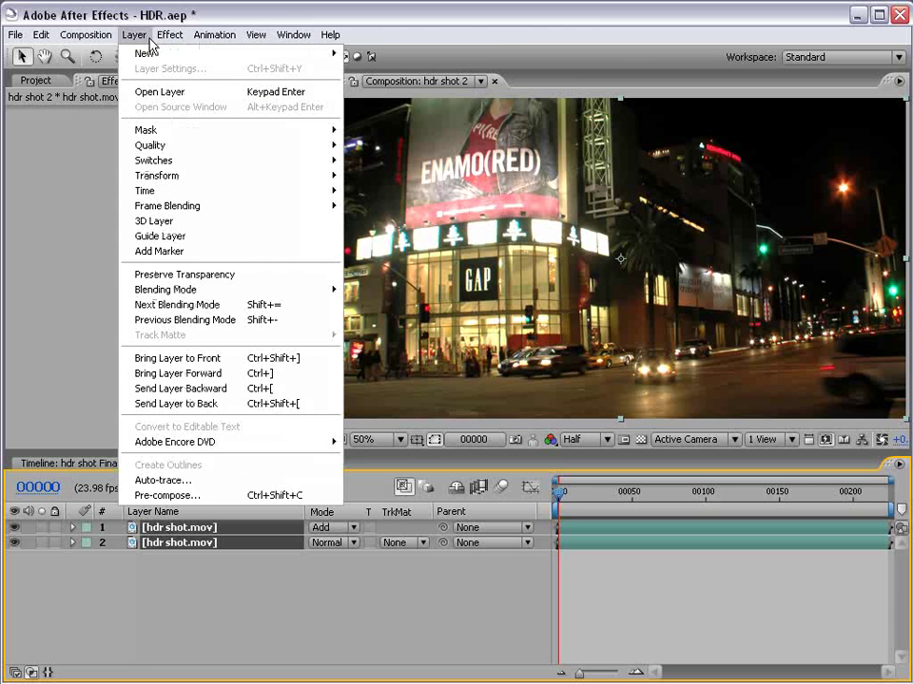
pyautogui.click(185, 495)
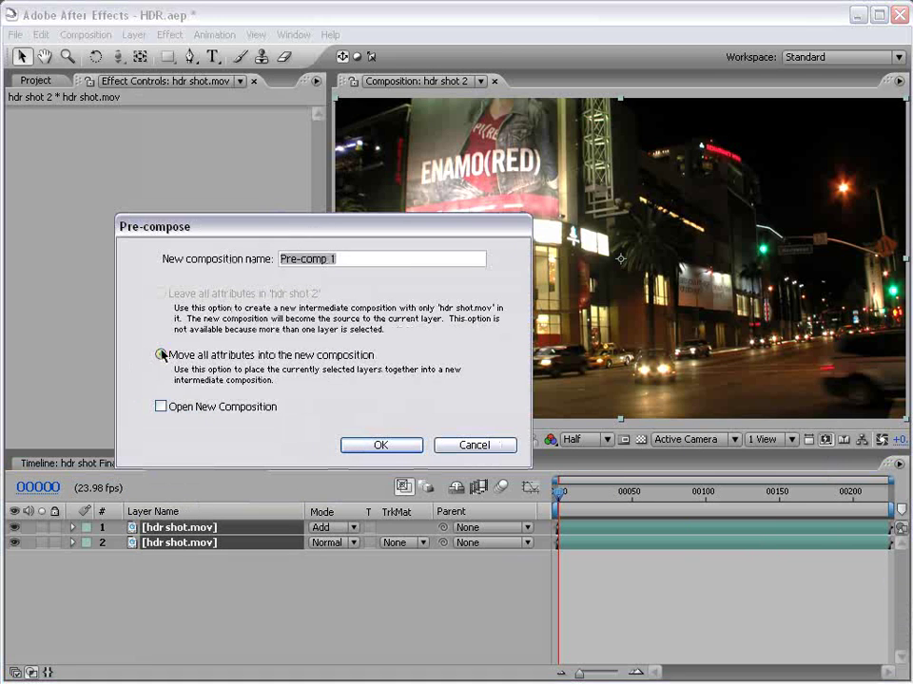
pyautogui.click(392, 447)
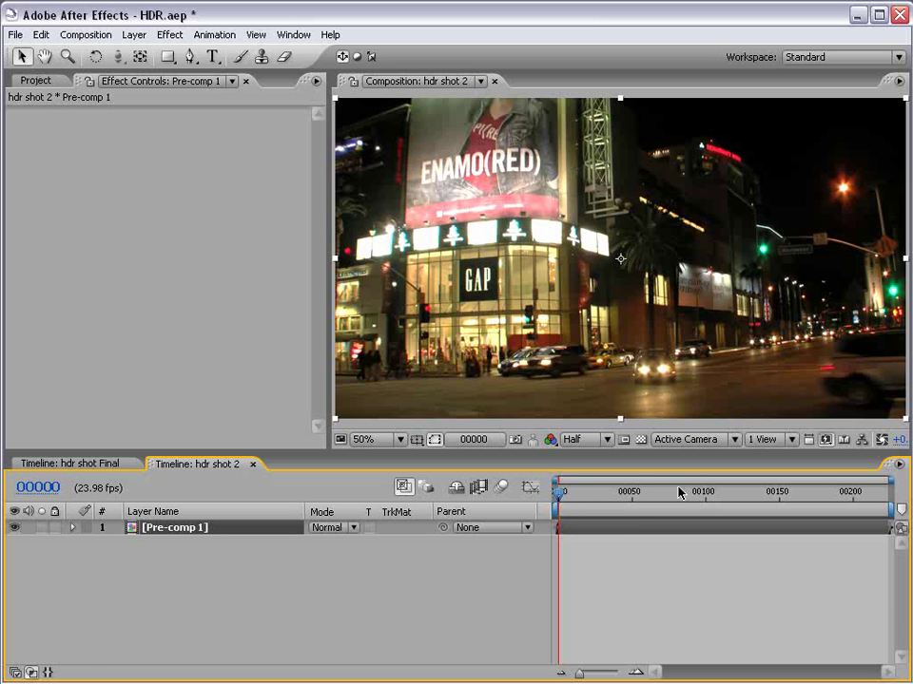
# End the work area at frame 50 and reveal the Position and Rotation properties of Pre-comp 1
pyautogui.moveTo(609, 492); pyautogui.dragTo(632, 497)
pyautogui.press('n')
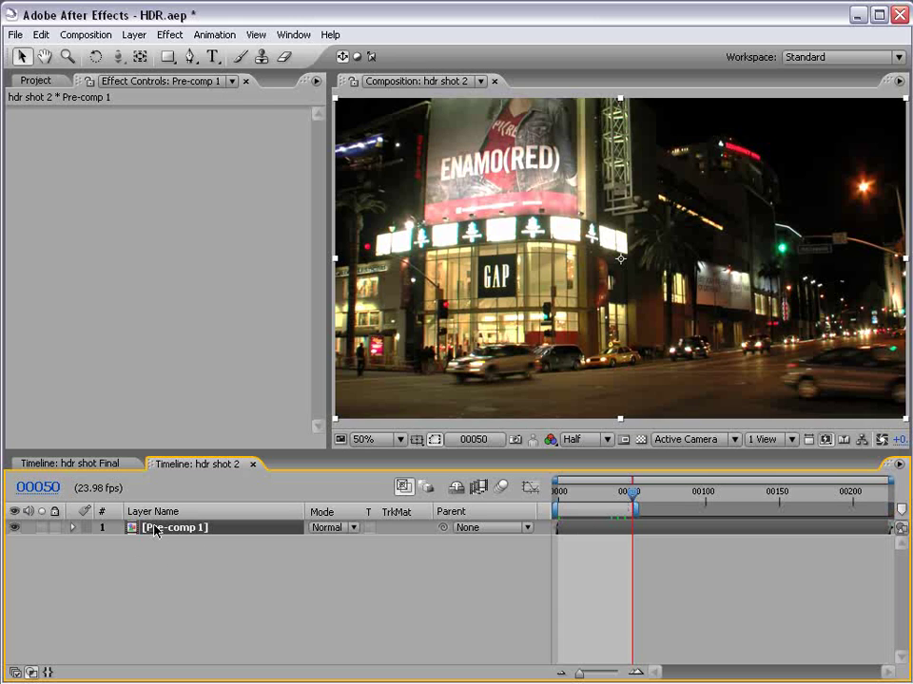
pyautogui.press('p')
pyautogui.hotkey('shift', 'r')
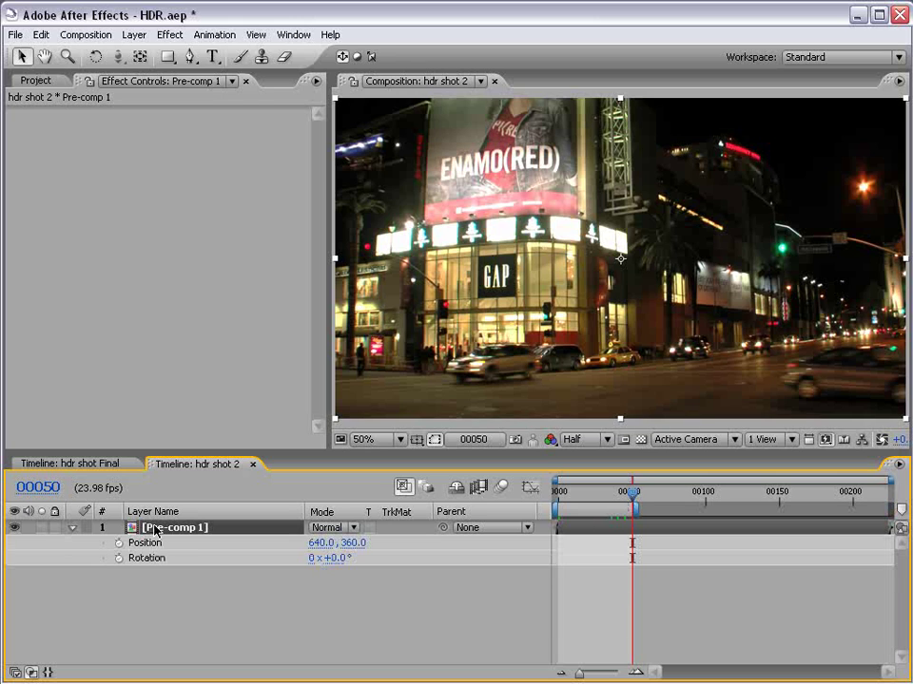
# Add the expression wiggle(8,100) to the Position of Pre-comp 1
pyautogui.keyDown('alt'); pyautogui.click(118, 543); pyautogui.keyUp('alt')
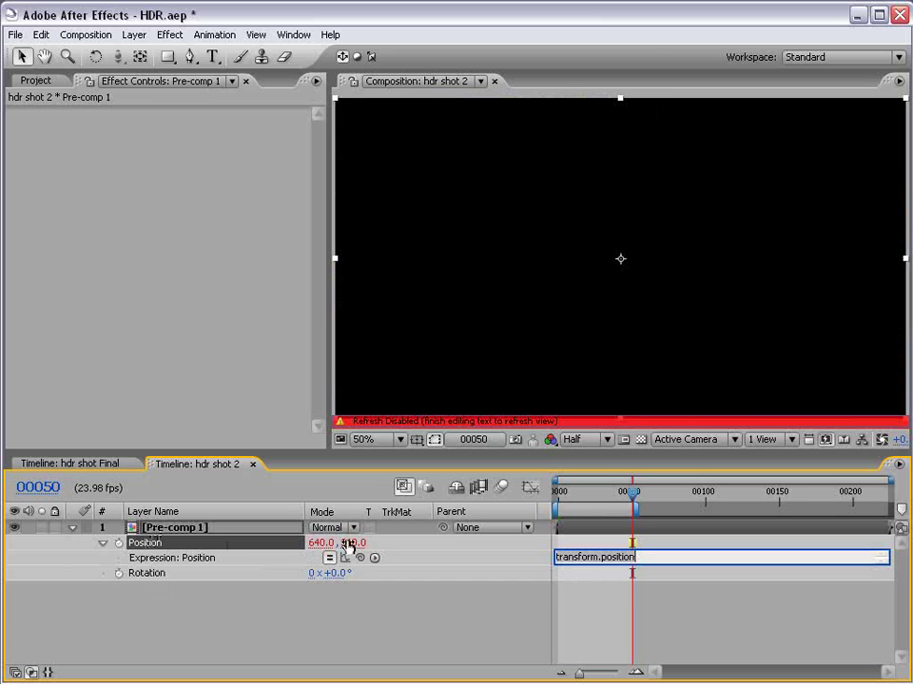
pyautogui.write('wiggle(8,100')
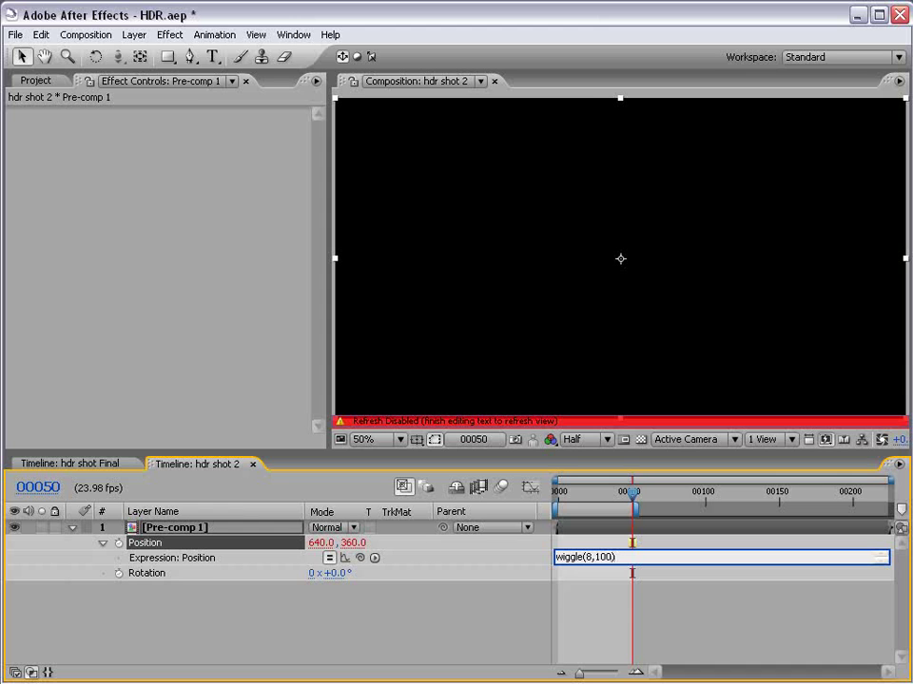
pyautogui.click(631, 574)
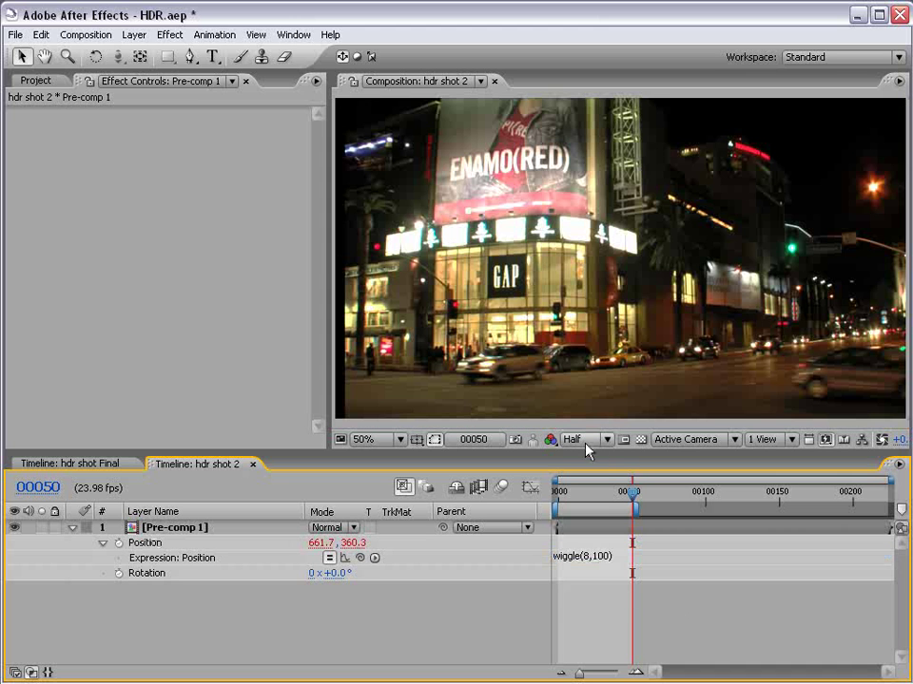
# Preview the shake and change the Position expression of Pre-comp 1 to wiggle(6,75)
pyautogui.press('KP_0')
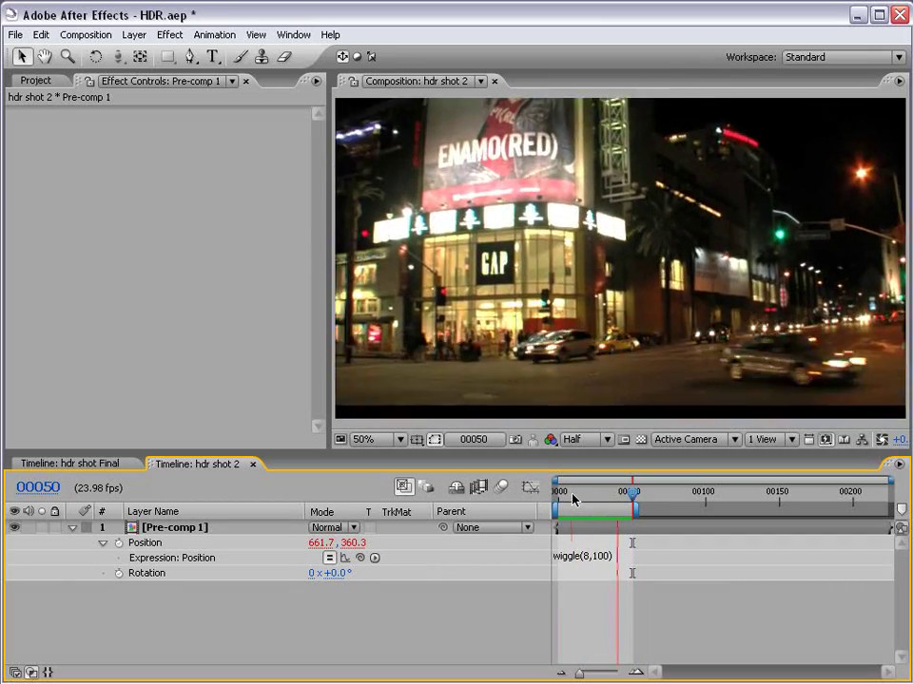
pyautogui.press('space')
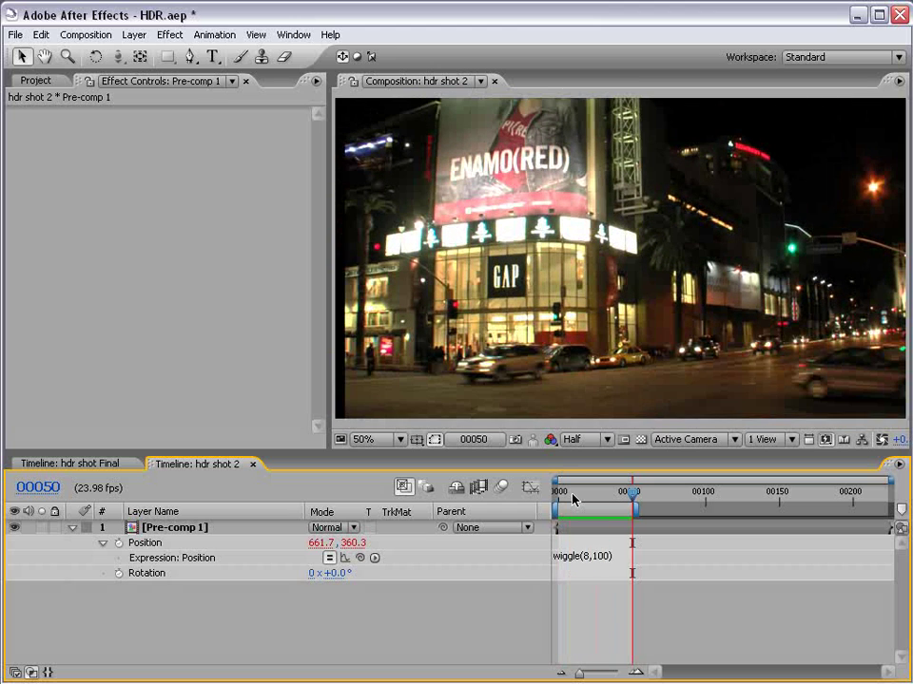
pyautogui.click(603, 557)
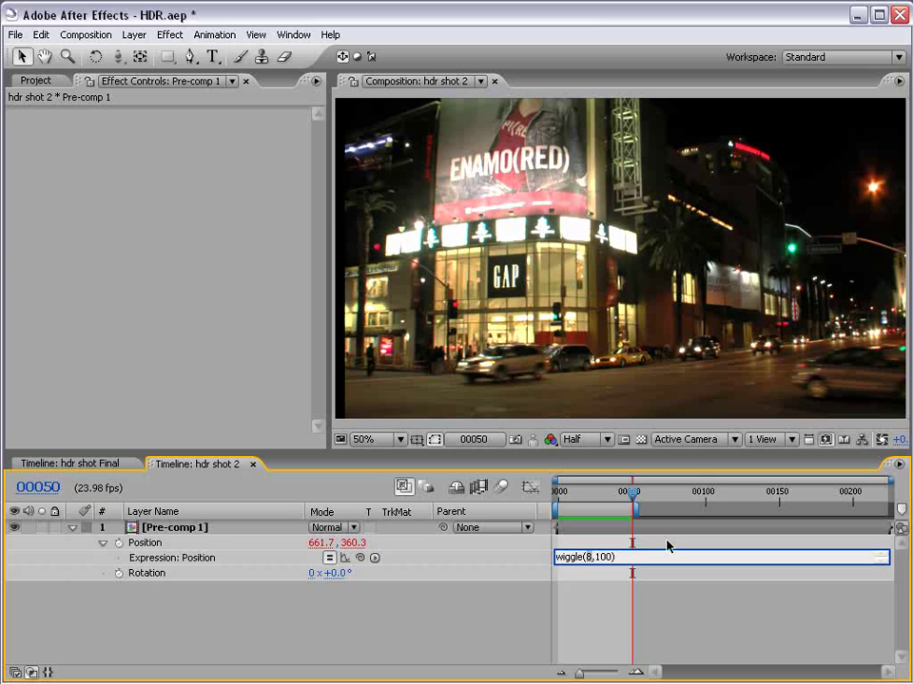
pyautogui.press('Delete')
pyautogui.write('6,75')
pyautogui.click(739, 540)
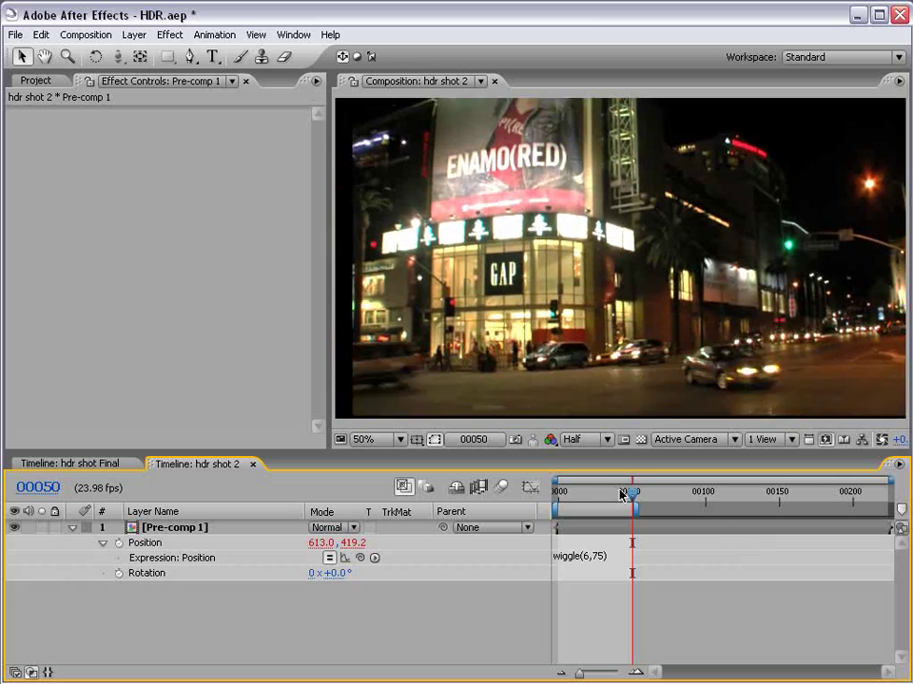
# Preview the revised shake and move the current time to frame 22
pyautogui.press('KP_0')
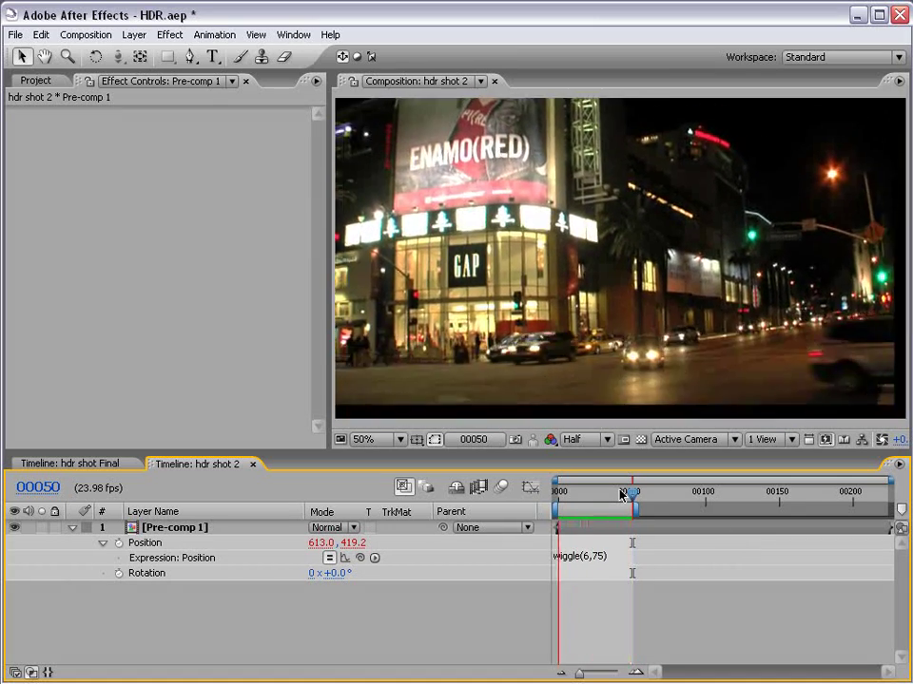
pyautogui.moveTo(633, 489); pyautogui.dragTo(589, 495)
pyautogui.scroll(-1, 524, 228)
pyautogui.scroll(1, 385, 357)
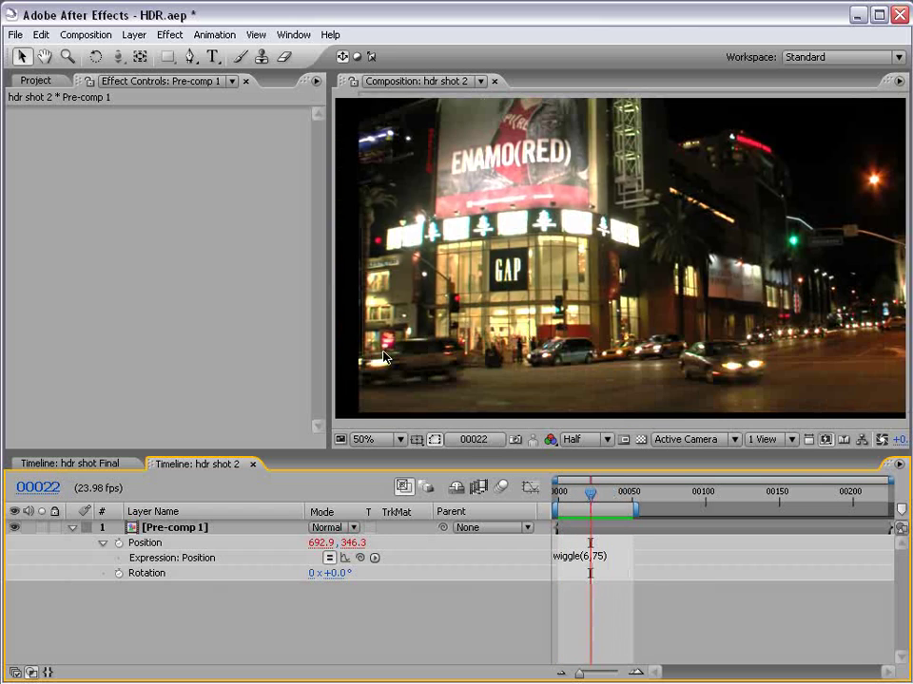
# Try shifting Pre-comp 1 sideways in the frame, undo the move, and deselect the layer
pyautogui.moveTo(371, 355); pyautogui.dragTo(519, 347)
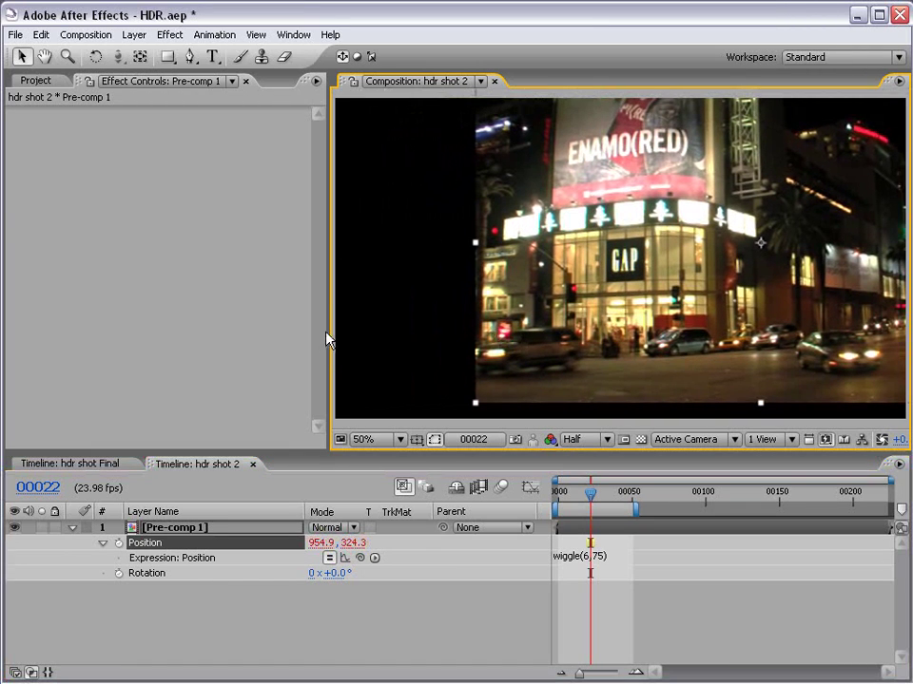
pyautogui.hotkey('ctrl', 'z')
pyautogui.click(622, 620)
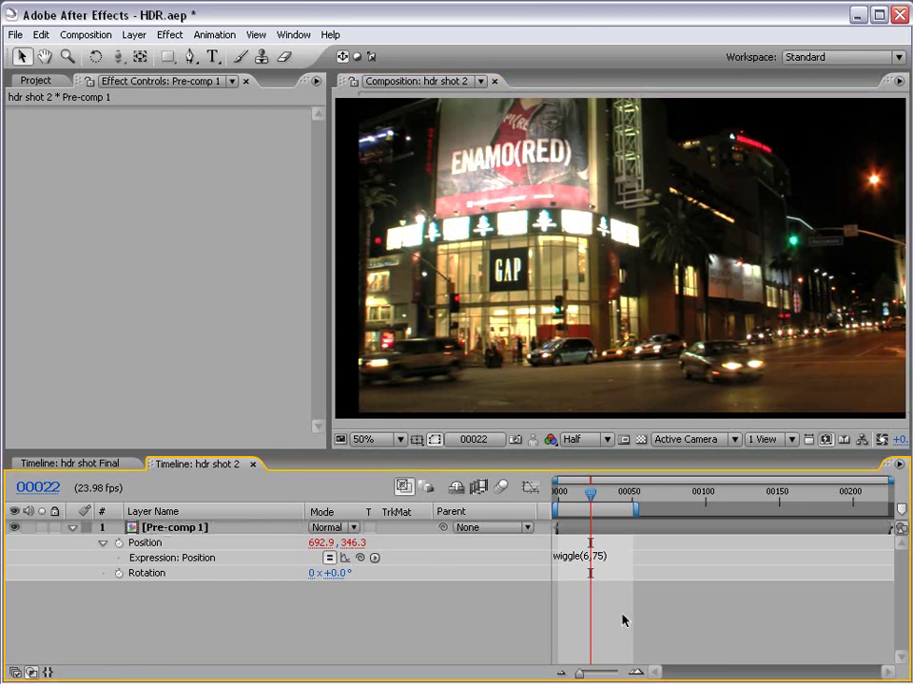
# Open Pre-comp 1 and apply the Motion Tile effect to the lower hdr shot.mov layer
pyautogui.doubleClick(603, 528)
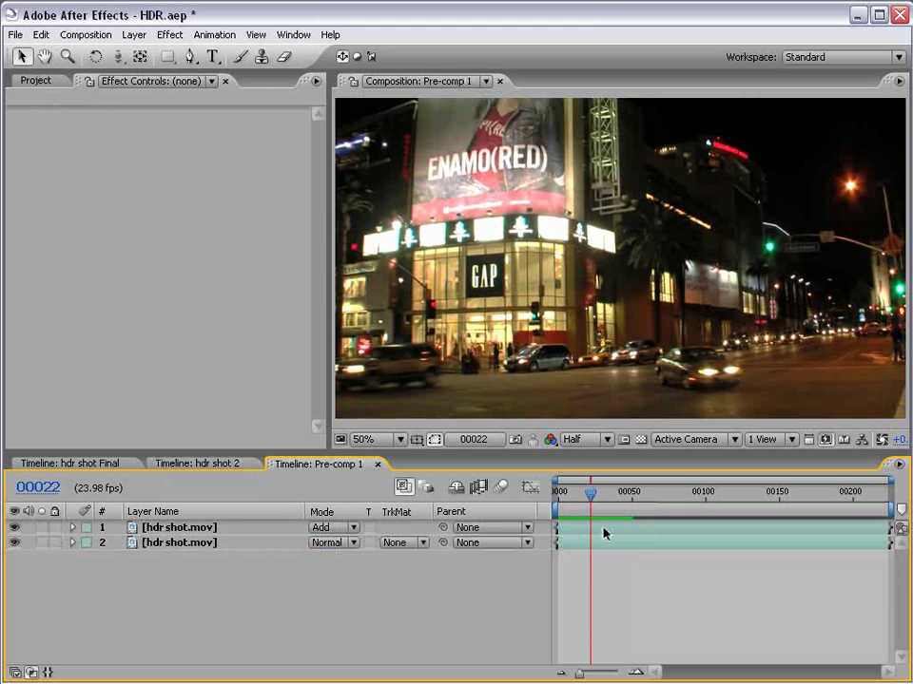
pyautogui.click(575, 529)
pyautogui.click(574, 546)
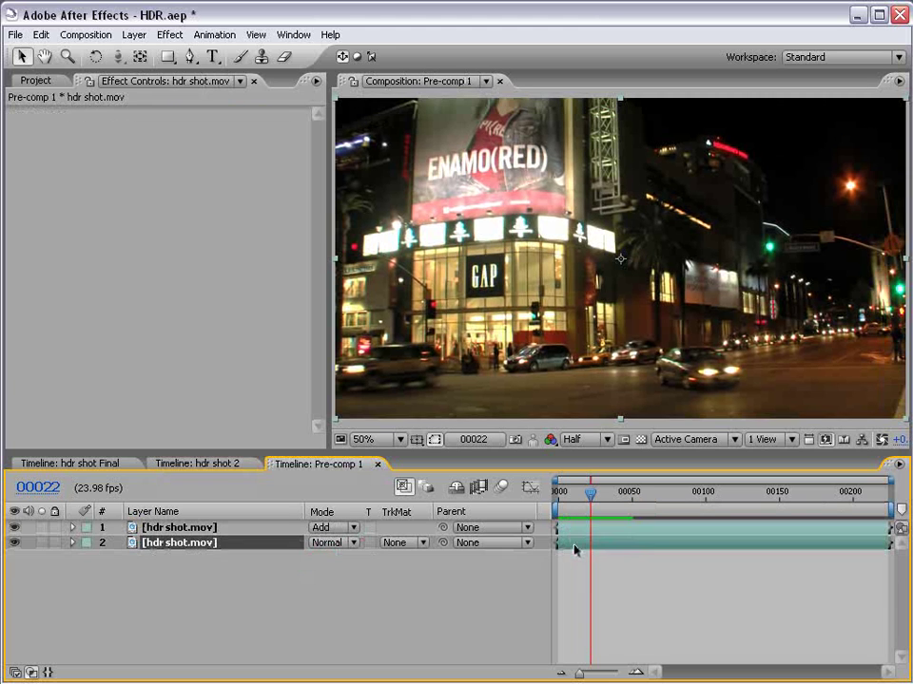
pyautogui.click(180, 38)
pyautogui.moveTo(225, 494)
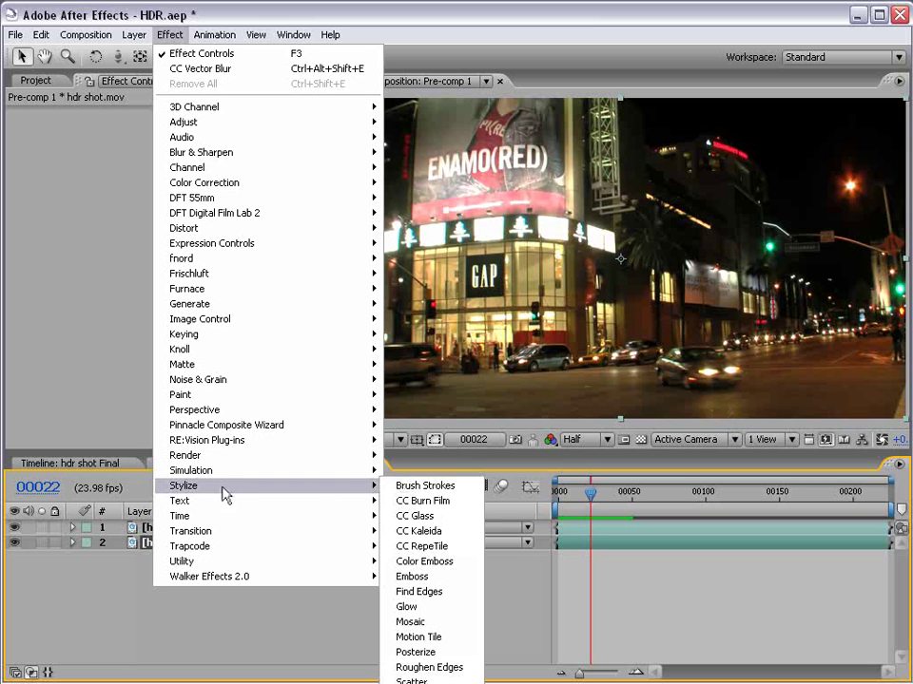
pyautogui.click(418, 637)
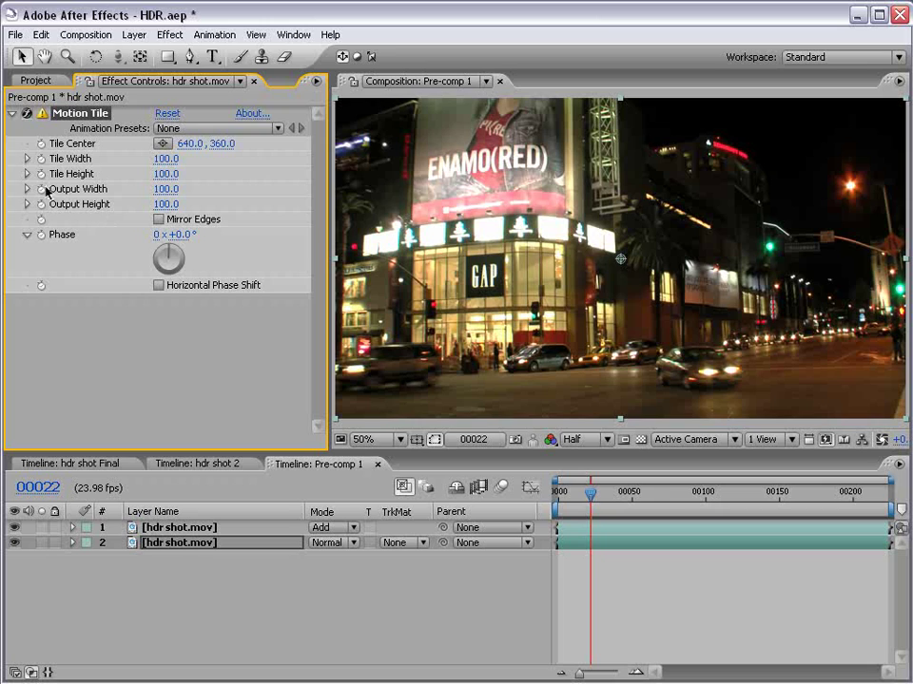
# Set the Motion Tile's Output Width and Output Height to 150 and enable Mirror Edges
pyautogui.click(159, 190)
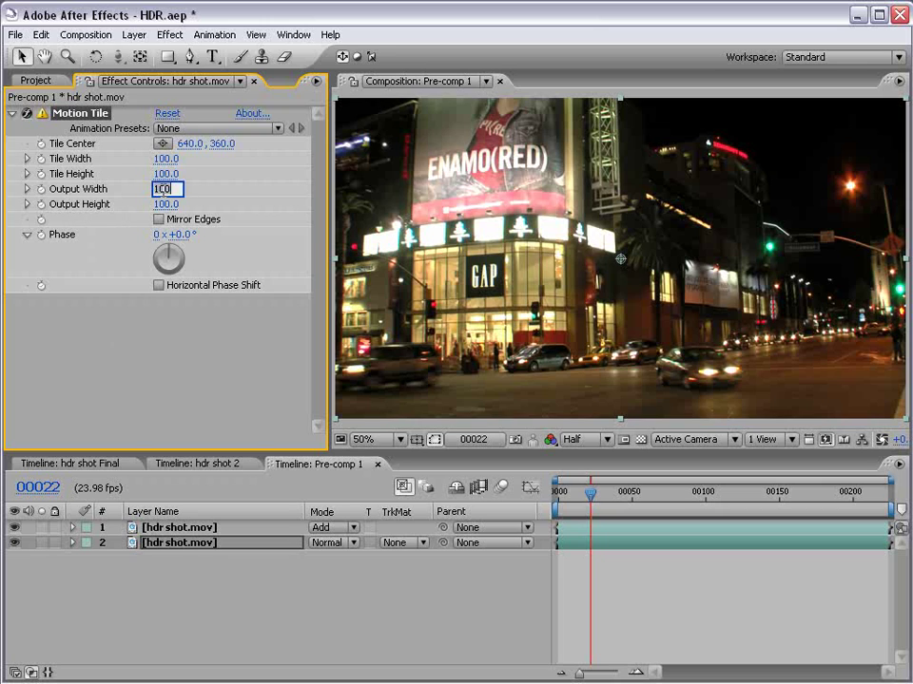
pyautogui.write('1')
pyautogui.click(165, 204)
pyautogui.write('1')
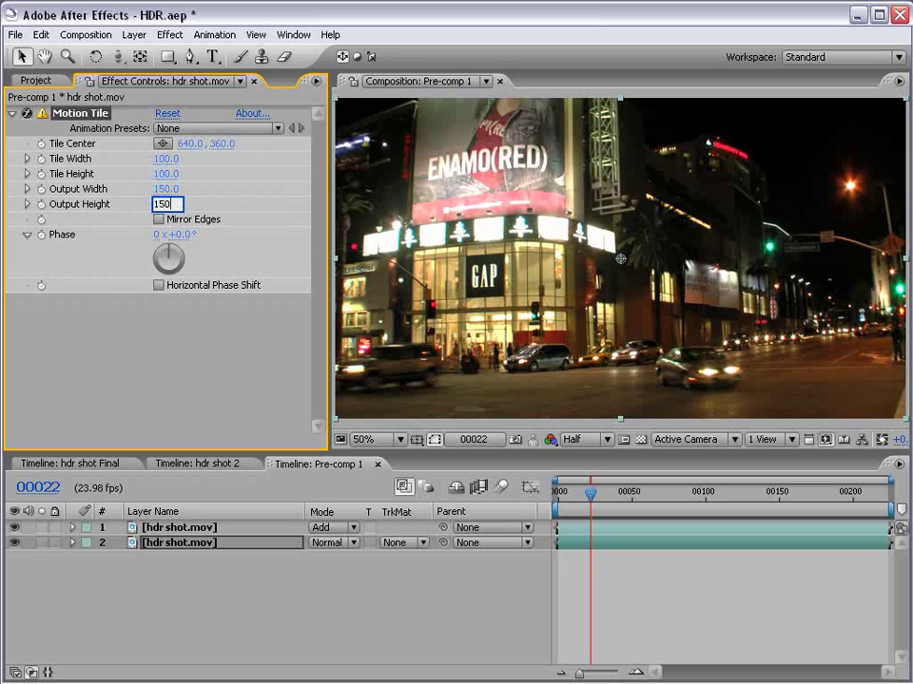
pyautogui.press('Return')
pyautogui.click(158, 219)
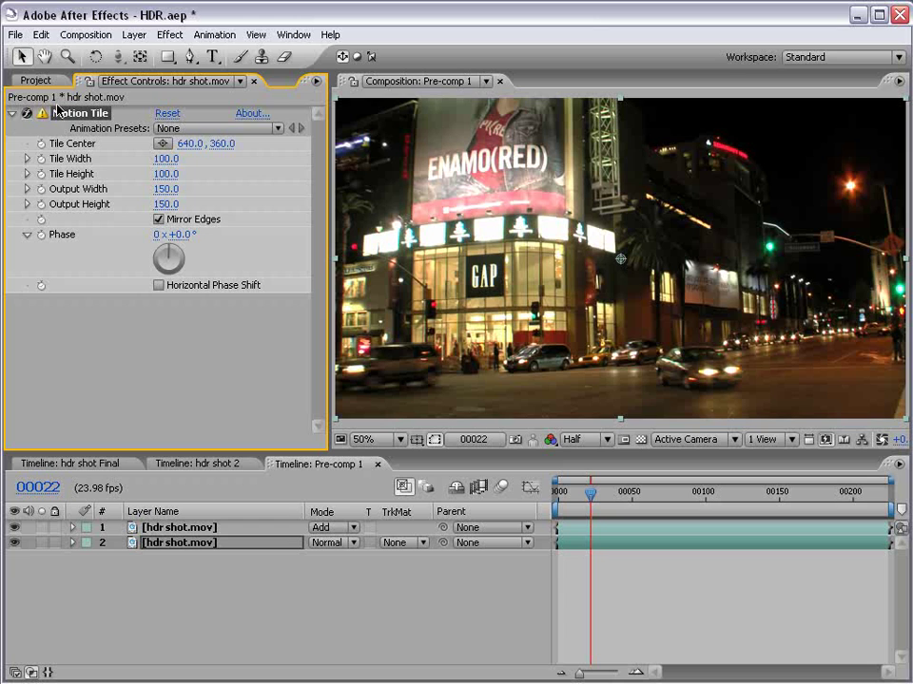
# Copy the Motion Tile effect to the upper hdr shot.mov layer, then test shifting both layers and undo the shift
pyautogui.click(176, 530)
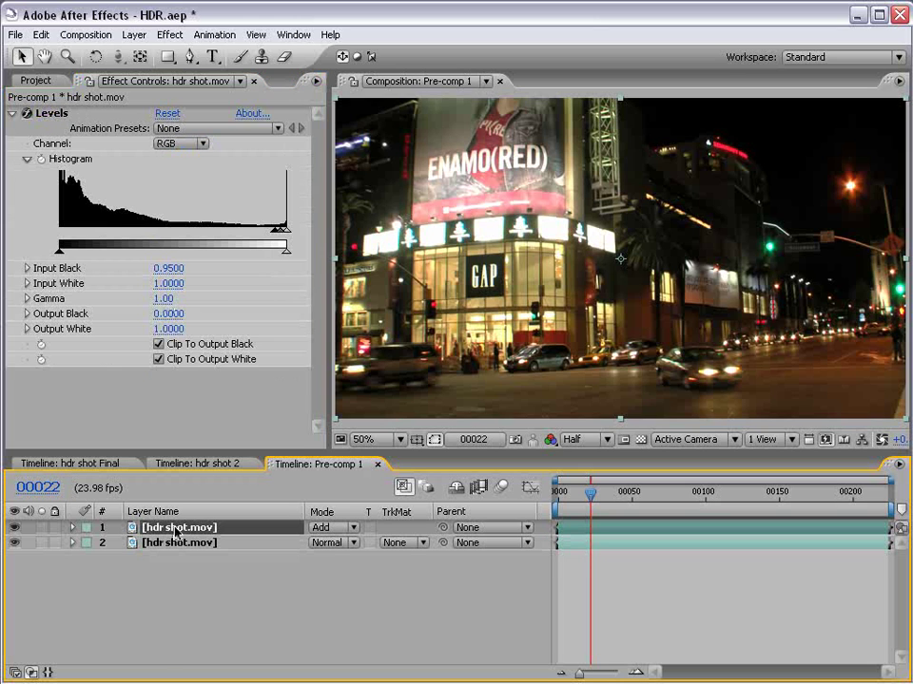
pyautogui.keyDown('ctrl'); pyautogui.click(175, 547); pyautogui.keyUp('ctrl')
pyautogui.moveTo(387, 203); pyautogui.dragTo(542, 177)
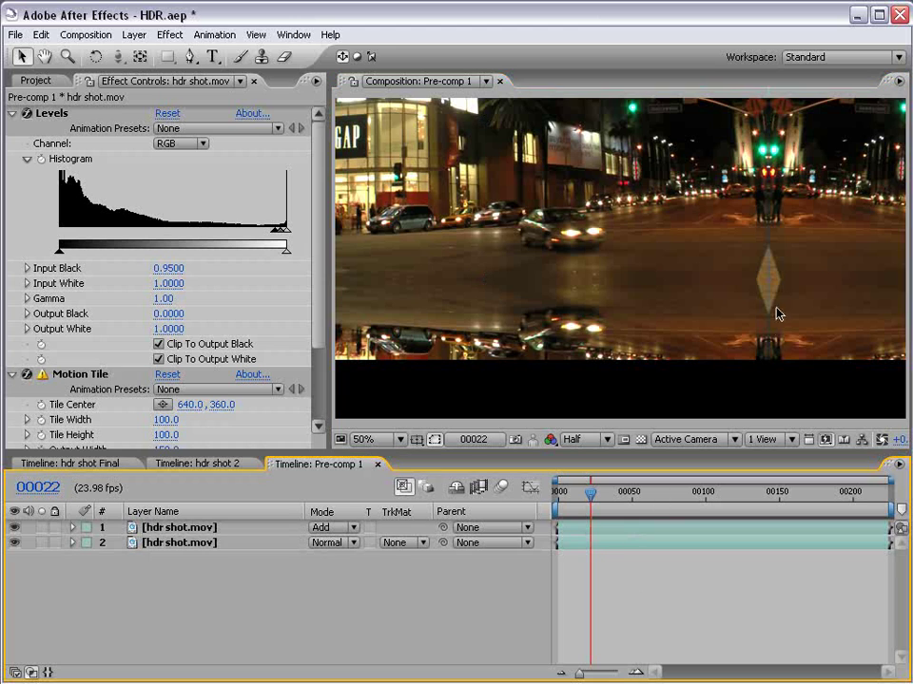
pyautogui.hotkey('ctrl', 'z')
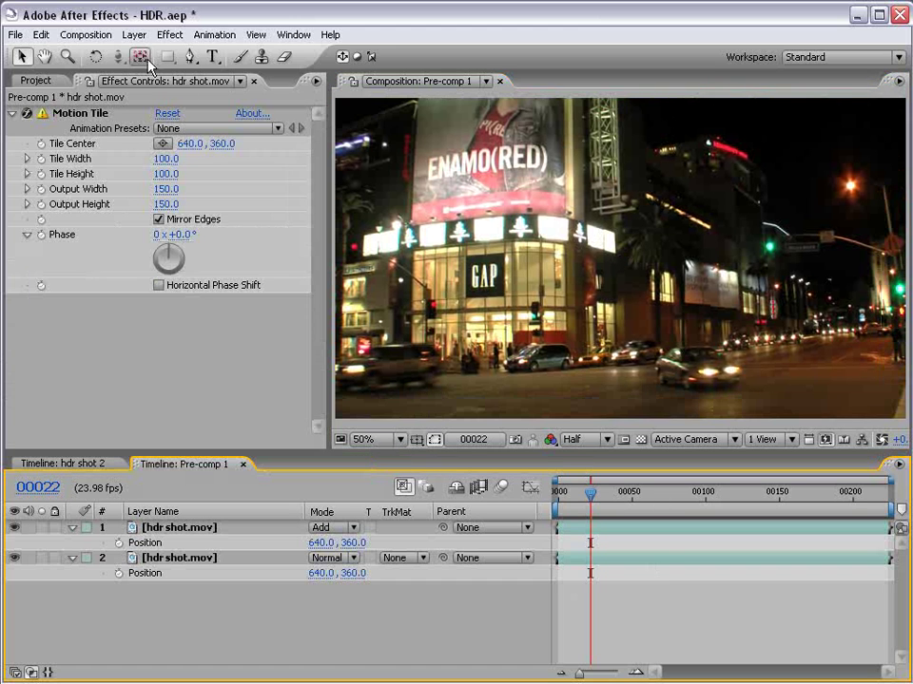
# Enlarge the Pre-comp 1 composition by 1.5 times to 1920 x 1080
pyautogui.click(86, 34)
pyautogui.click(118, 78)
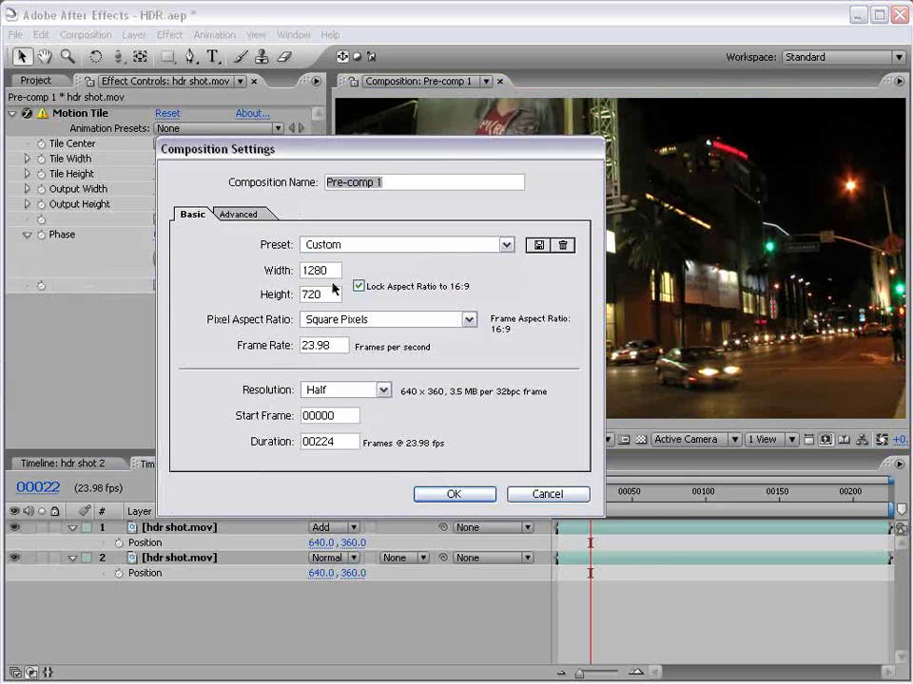
pyautogui.click(334, 270)
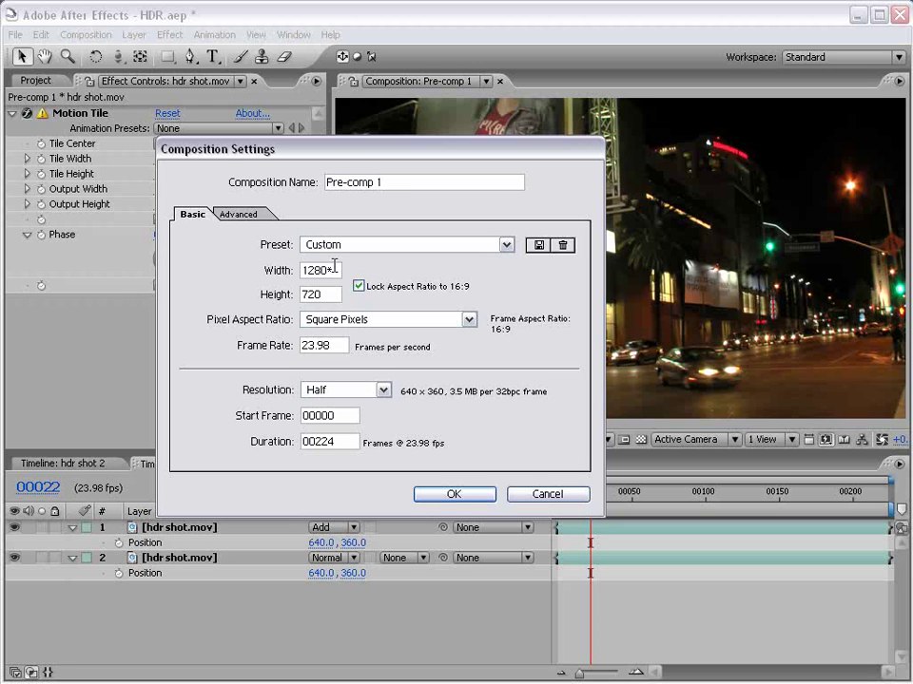
pyautogui.write('*1.5')
pyautogui.click(333, 295)
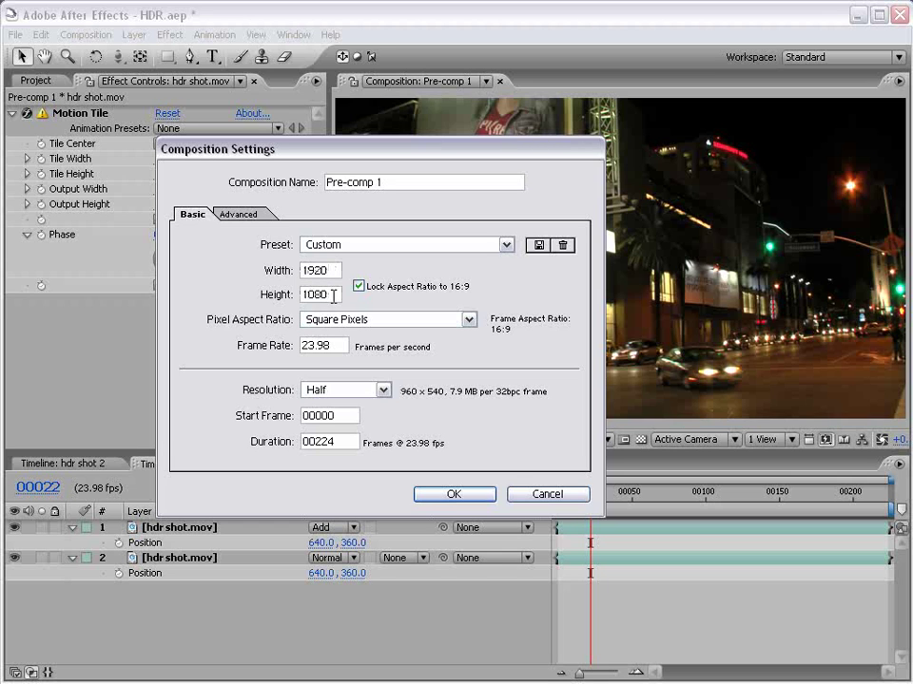
pyautogui.click(444, 494)
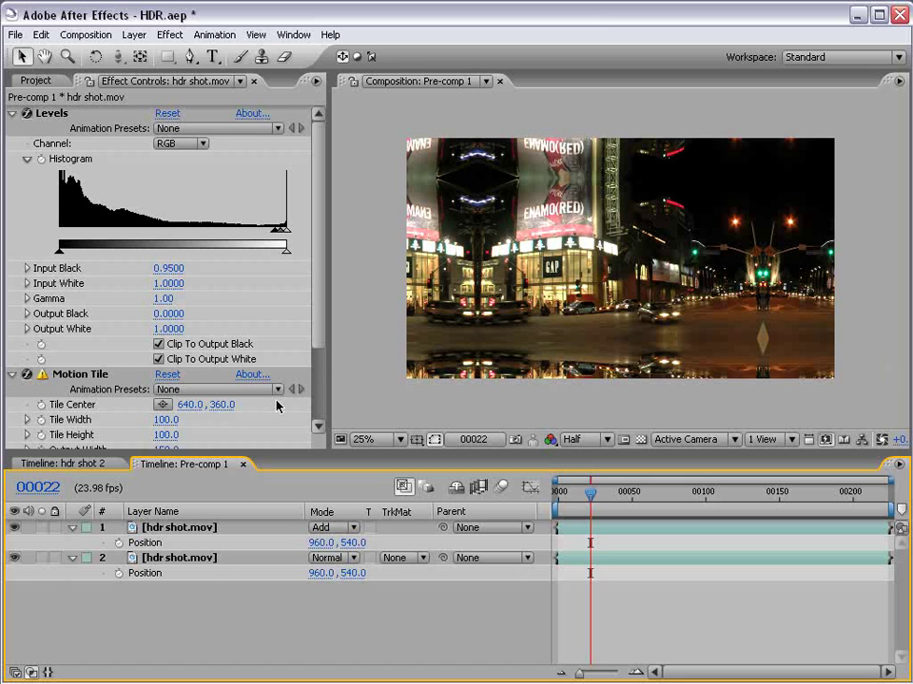
# Close the Pre-comp 1 timeline to return to hdr shot 2, then try moving the Pre-comp 1 layer and undo it
pyautogui.click(243, 465)
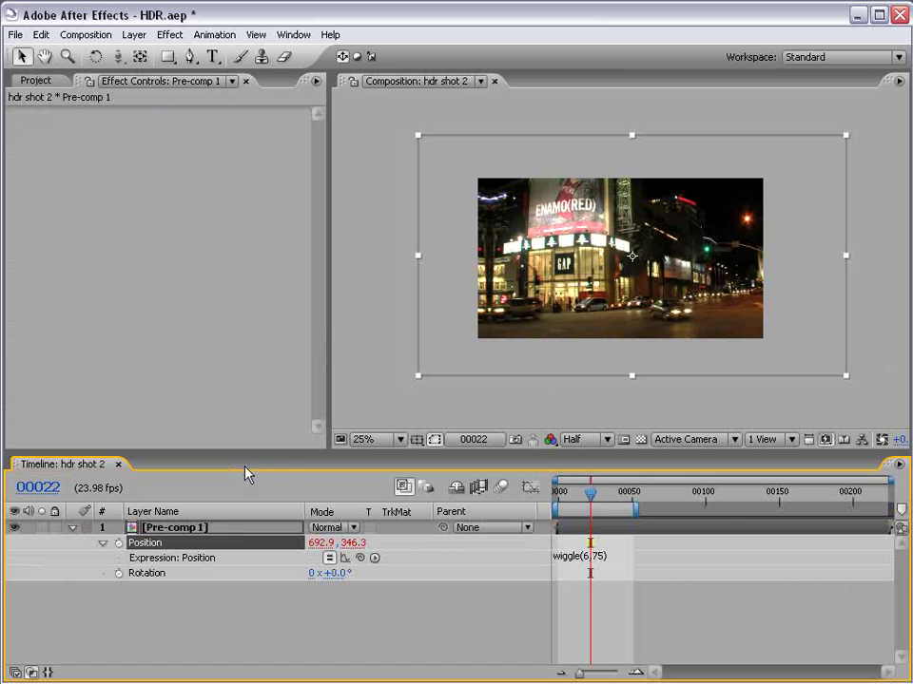
pyautogui.moveTo(539, 347); pyautogui.dragTo(500, 331)
pyautogui.hotkey('ctrl', 'z')
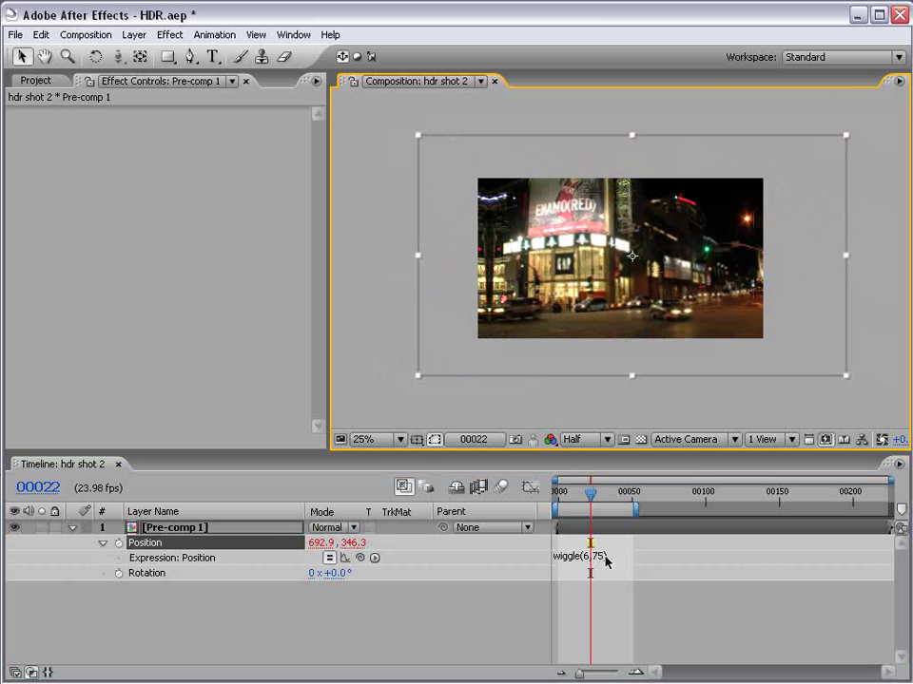
pyautogui.rightClick(176, 540)
pyautogui.click(344, 622)
pyautogui.press('.')
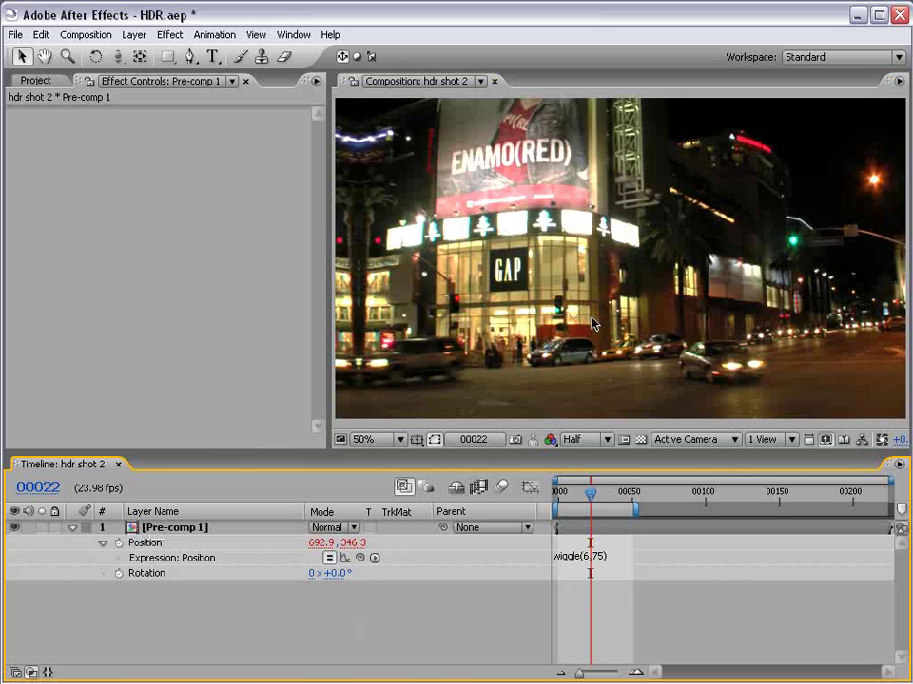
pyautogui.press('`')
pyautogui.press('`')
pyautogui.press(',')
# Change the Position expression of Pre-comp 1 to wiggle(6,50)
pyautogui.click(604, 557)
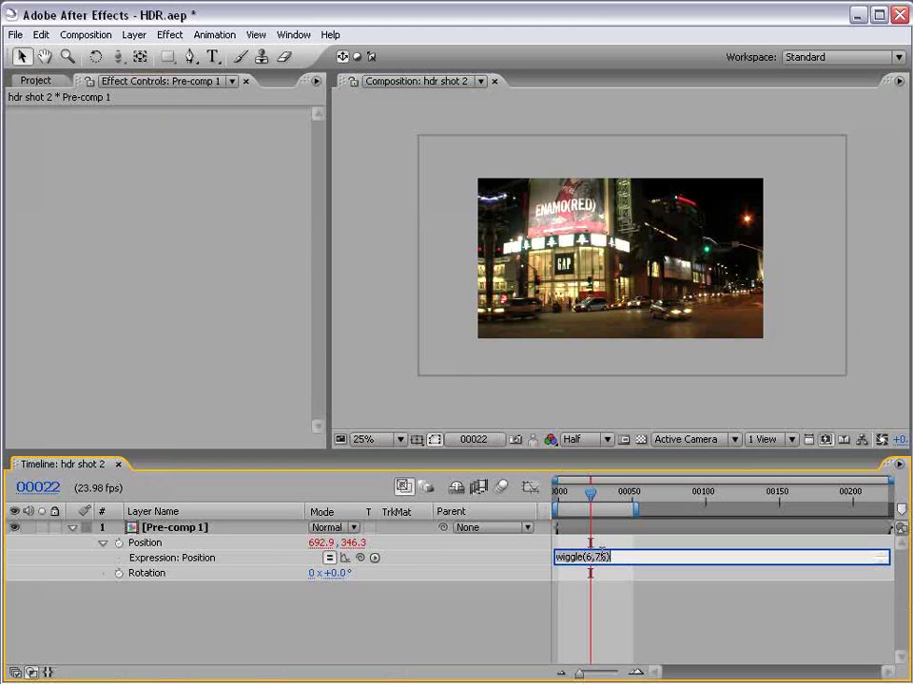
pyautogui.click(604, 557)
pyautogui.write('50')
pyautogui.click(653, 535)
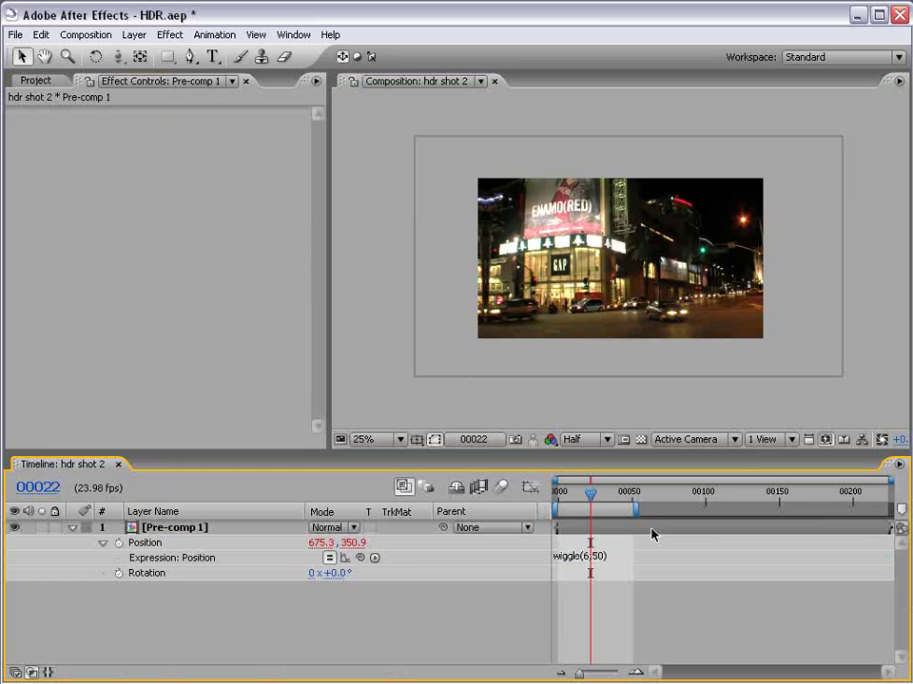
# Preview the gentler shake at 50% magnification and go to frame 25
pyautogui.press('.')
pyautogui.moveTo(537, 319); pyautogui.dragTo(593, 311)
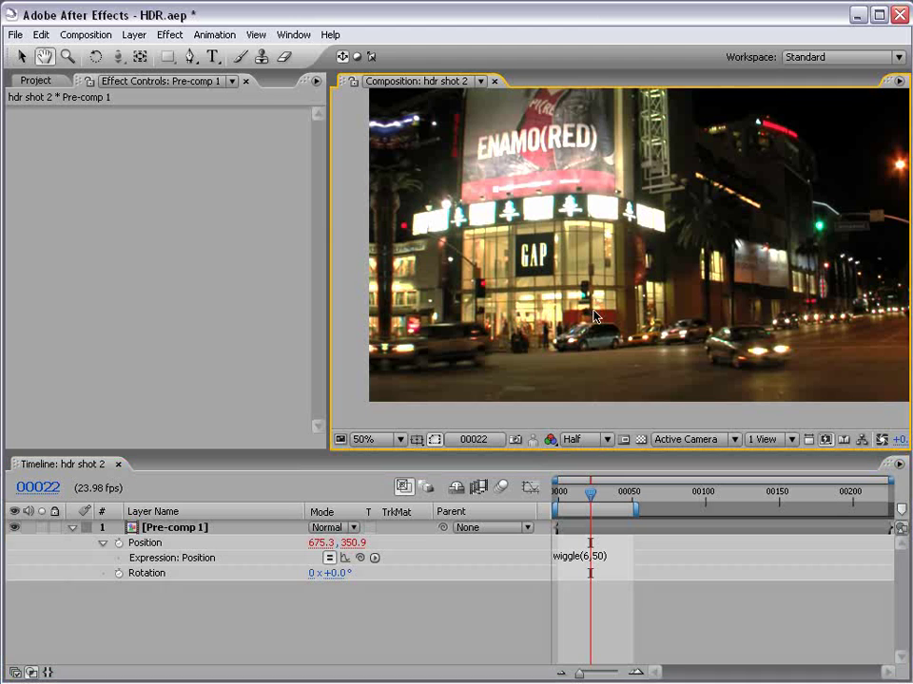
pyautogui.press('KP_0')
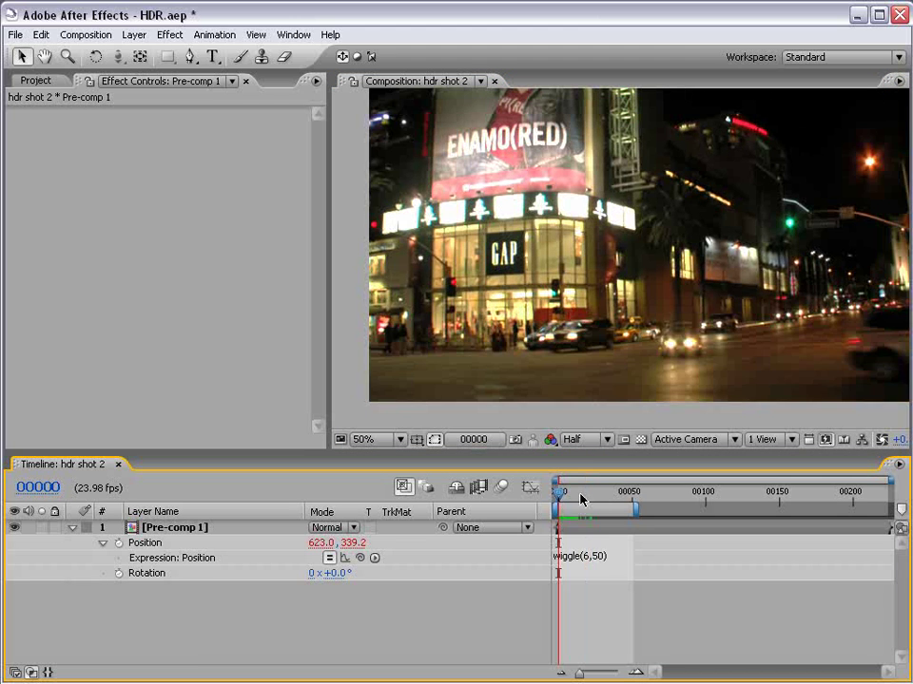
pyautogui.click(596, 495)
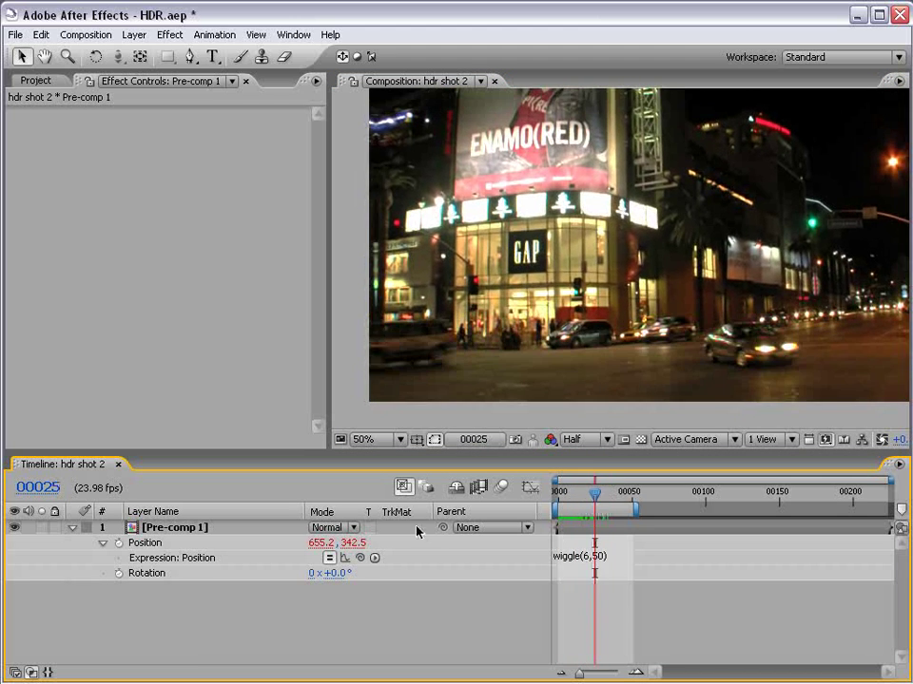
# Enable motion blur for Pre-comp 1 and the composition, and check the blurred lights around frame 17
pyautogui.press('F4')
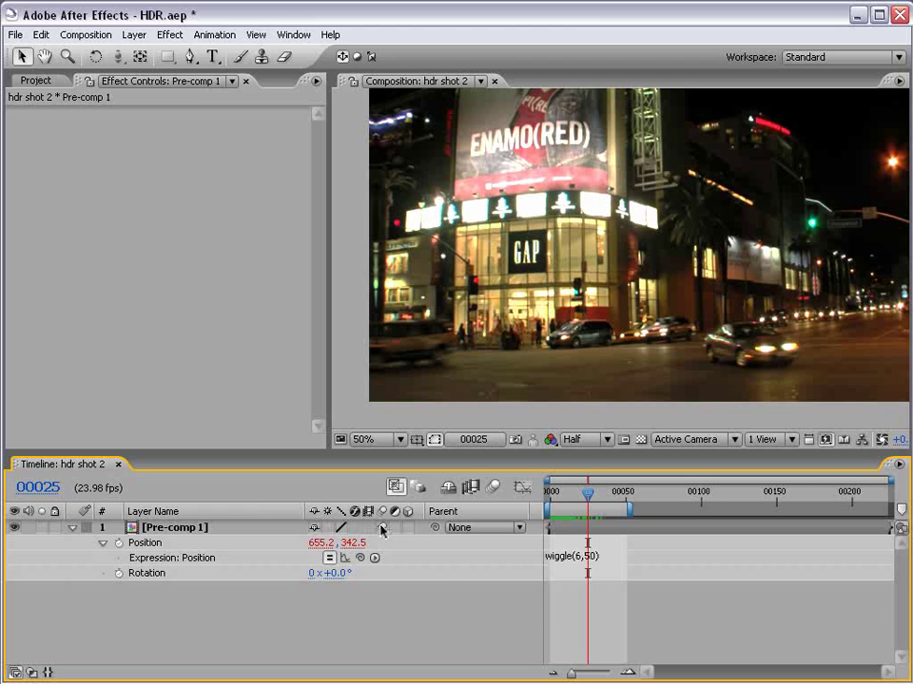
pyautogui.click(491, 487)
pyautogui.click(592, 495)
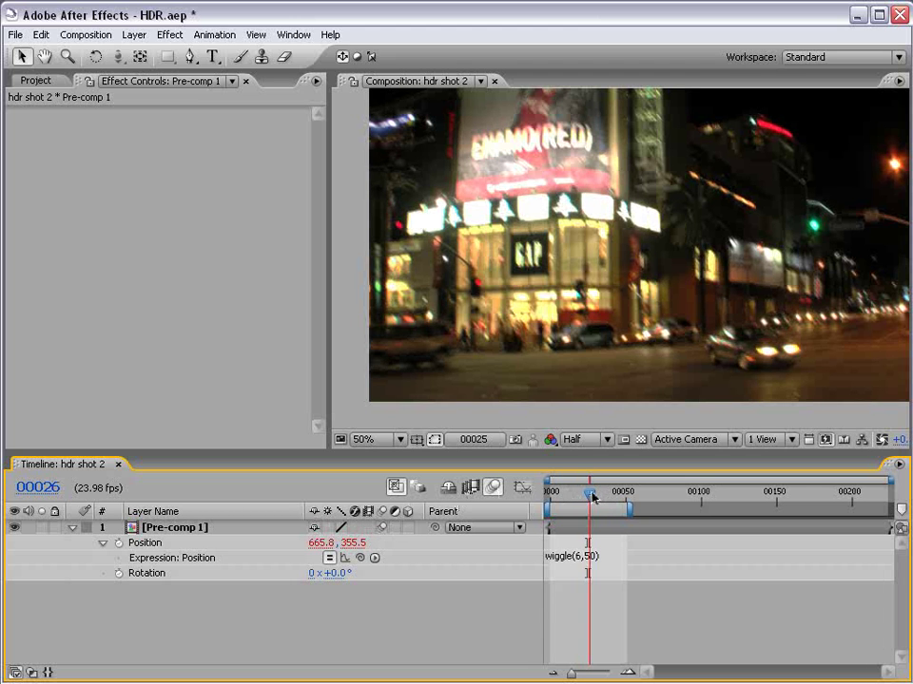
pyautogui.moveTo(591, 494); pyautogui.dragTo(577, 496)
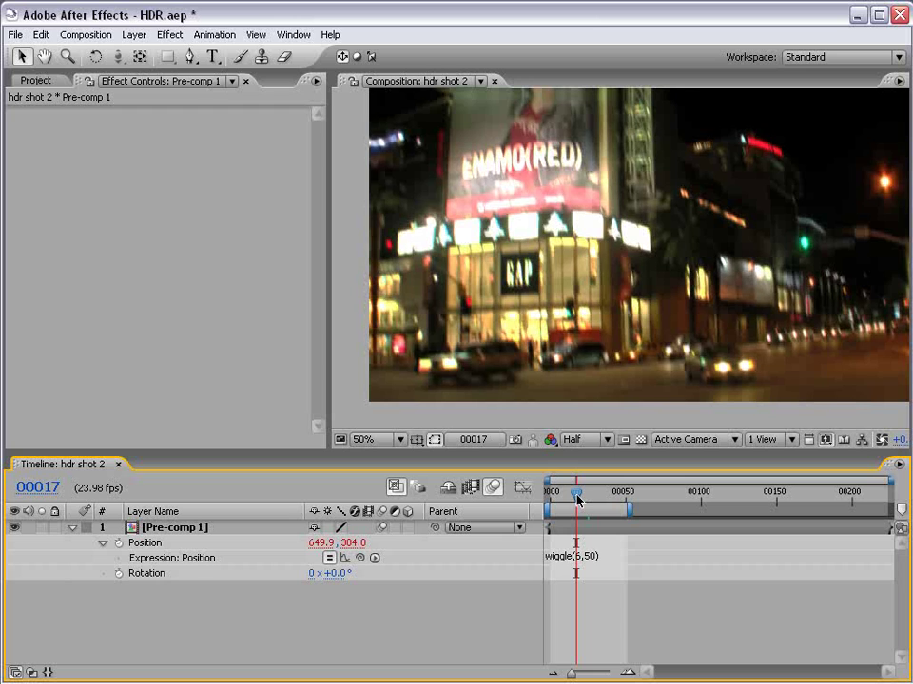
# Disable the composition's motion blur and give Pre-comp 1's Rotation the same wiggle(6,50) expression as Position
pyautogui.click(492, 488)
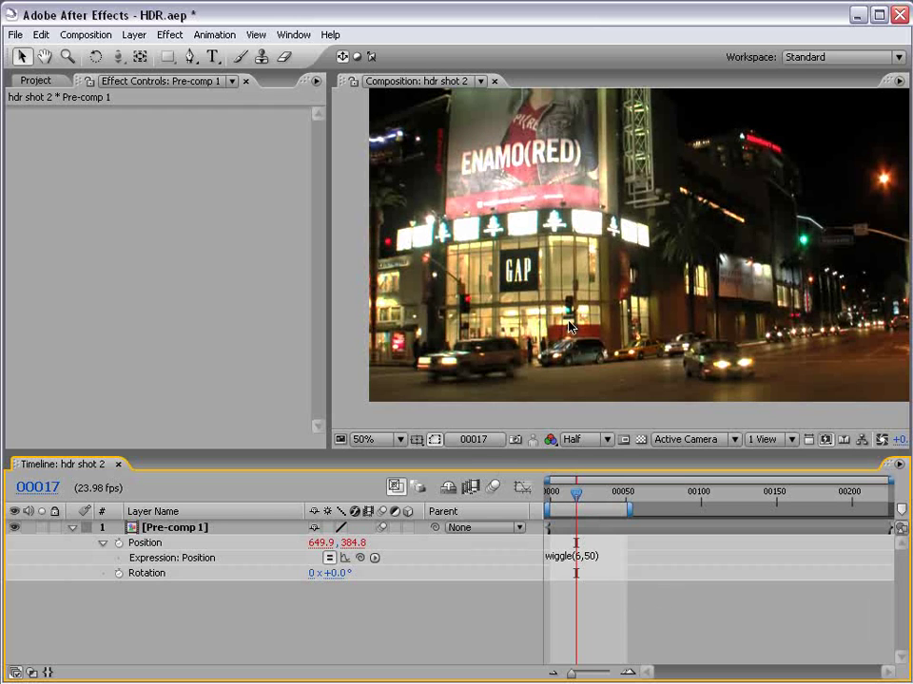
pyautogui.click(566, 556)
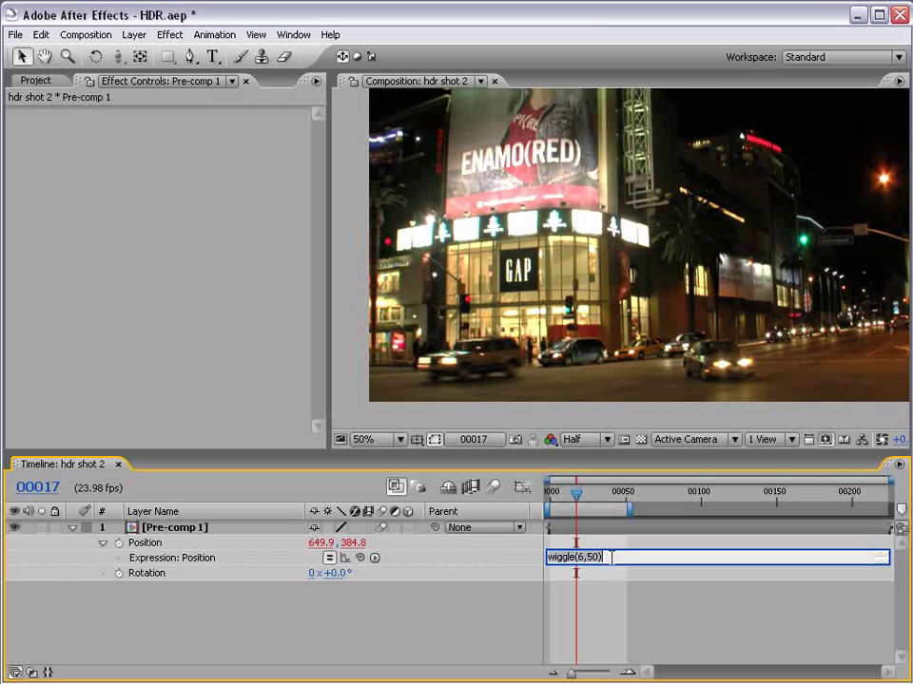
pyautogui.keyDown('alt'); pyautogui.click(119, 573); pyautogui.keyUp('alt')
pyautogui.write('wiggle(6,50)')
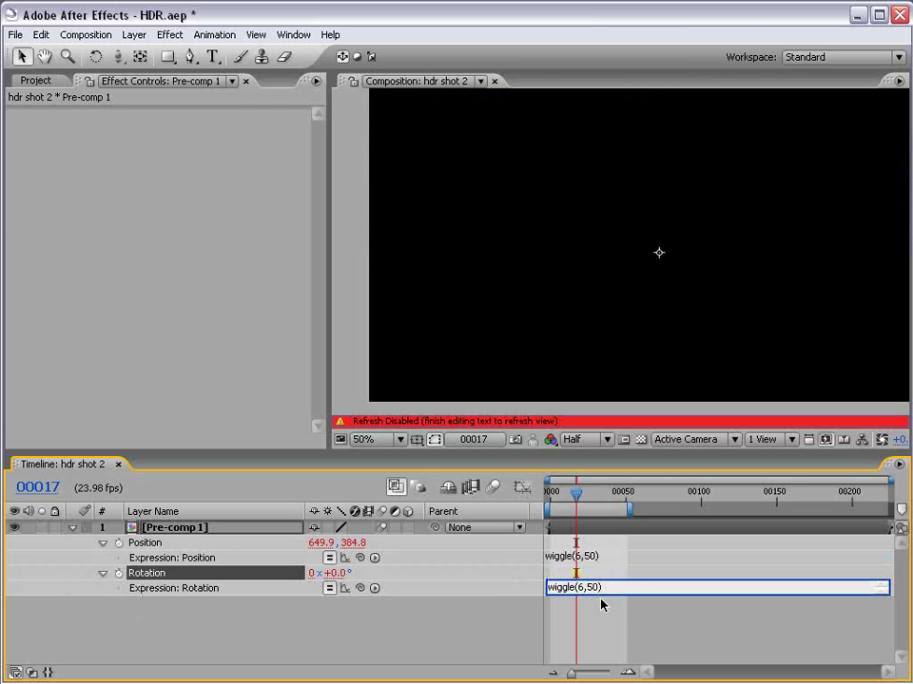
pyautogui.click(603, 658)
# Step back and forth through the first 25 frames to examine how strongly Pre-comp 1 rotates
pyautogui.moveTo(577, 511); pyautogui.dragTo(587, 529)
pyautogui.click(608, 588)
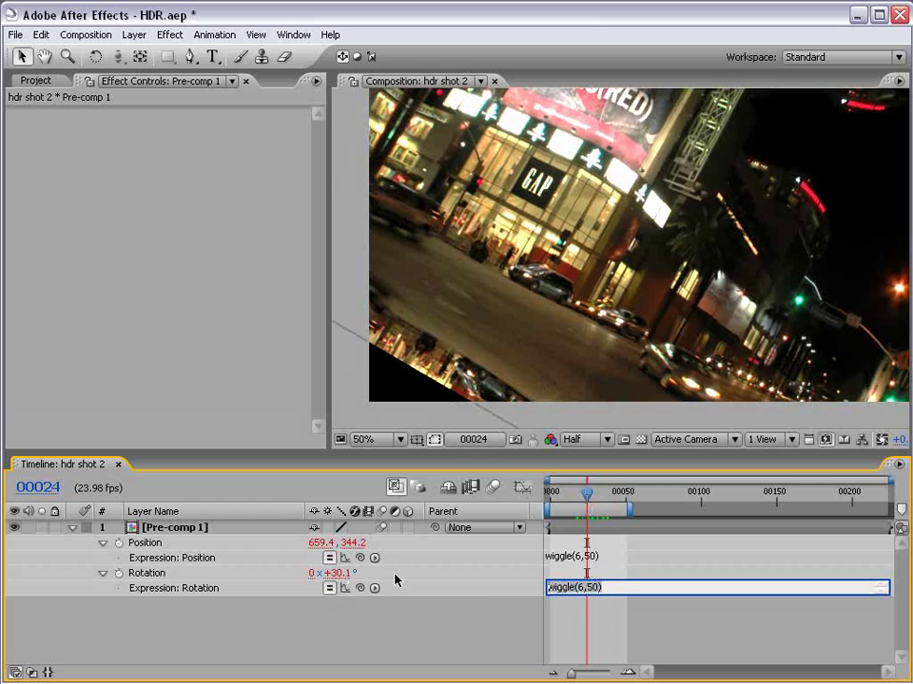
pyautogui.moveTo(587, 494); pyautogui.dragTo(574, 495)
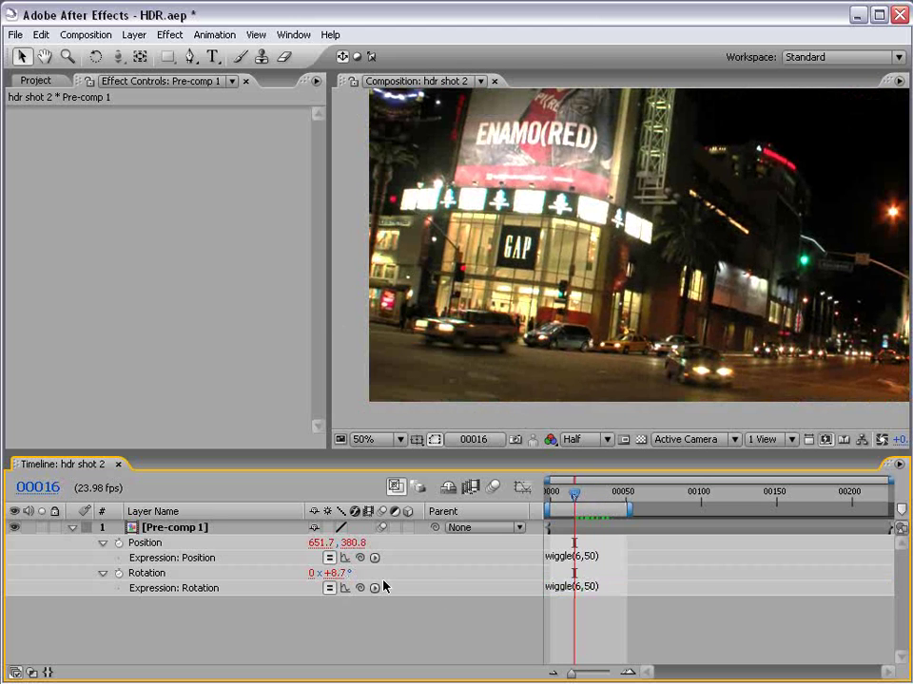
pyautogui.press('pageup')
pyautogui.press('pageup')
pyautogui.press('pageup')
pyautogui.press('pageup')
pyautogui.press('pageup')
pyautogui.press('pageup')
pyautogui.press('pageup')
pyautogui.press('pageup')
pyautogui.press('pageup')
pyautogui.press('pageup')
pyautogui.press('pageup')
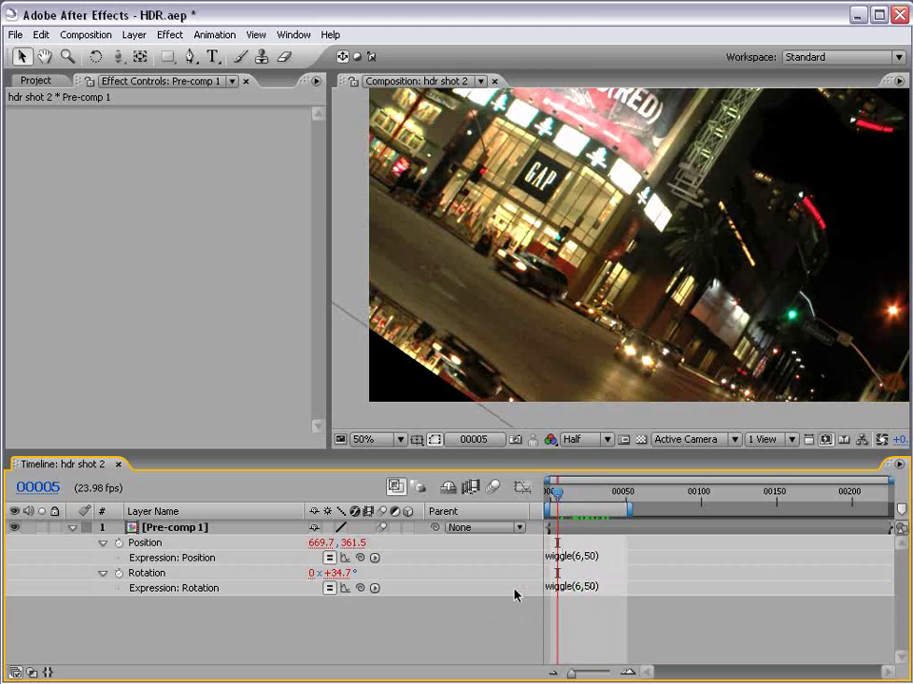
pyautogui.press('pagedown')
pyautogui.press('pagedown')
pyautogui.press('pagedown')
pyautogui.press('pagedown')
pyautogui.press('pagedown')
pyautogui.press('pagedown')
pyautogui.press('pagedown')
pyautogui.press('pagedown')
pyautogui.press('pagedown')
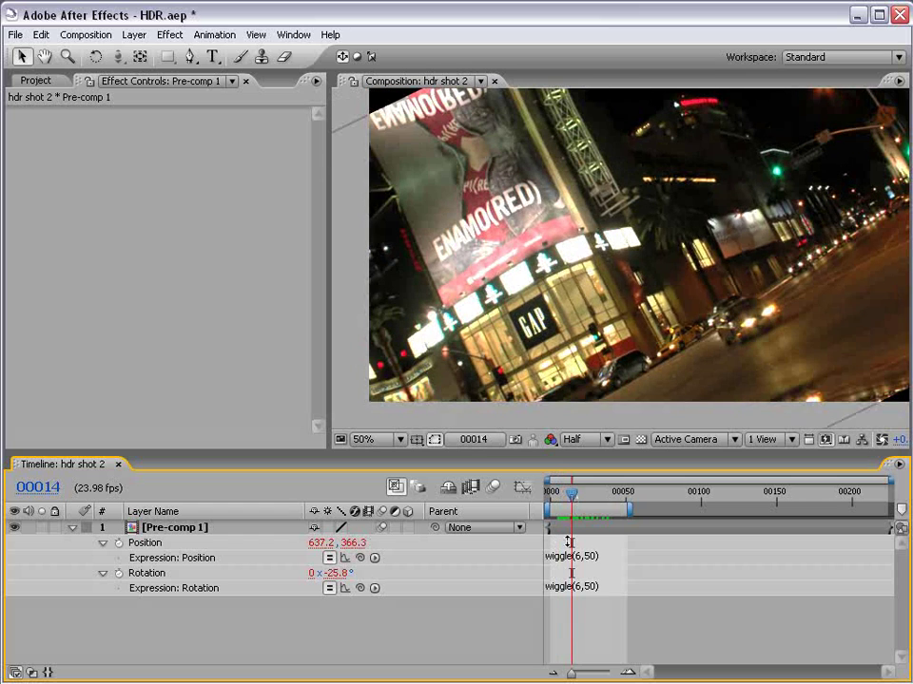
# Change the Rotation expression of Pre-comp 1 to wiggle(6,50)/40 and check the motion up to frame 21
pyautogui.click(613, 588)
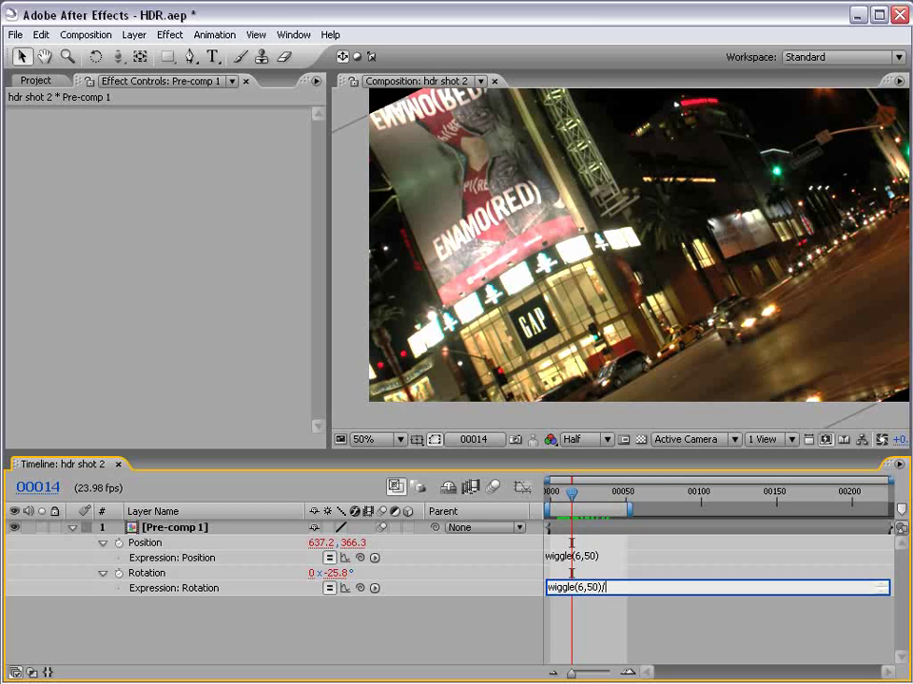
pyautogui.press('KP_Enter')
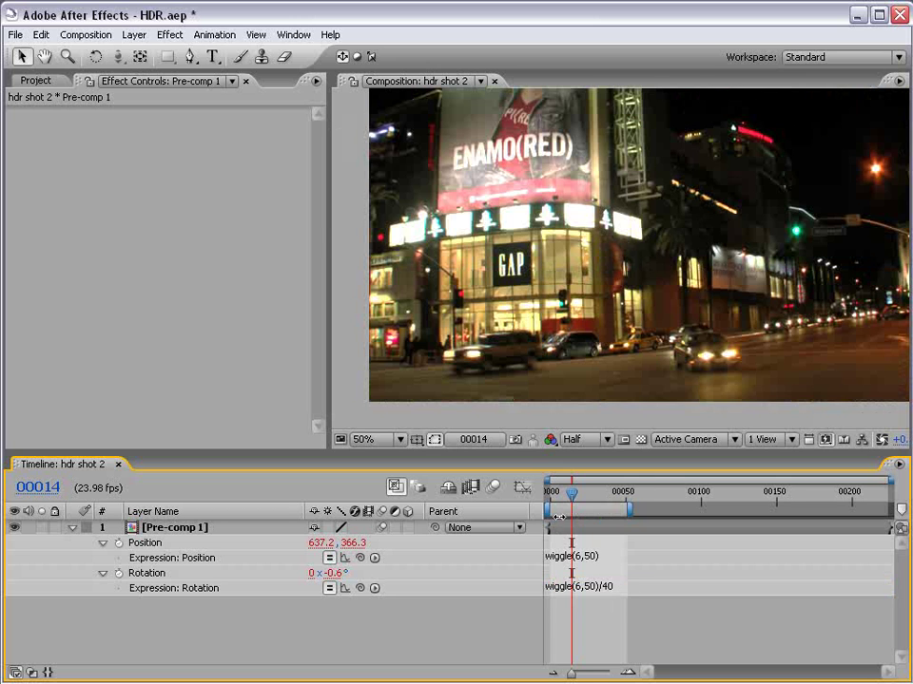
pyautogui.moveTo(571, 493)
pyautogui.mouseDown()
pyautogui.moveTo(597, 494)
pyautogui.moveTo(585, 496)
pyautogui.mouseUp()
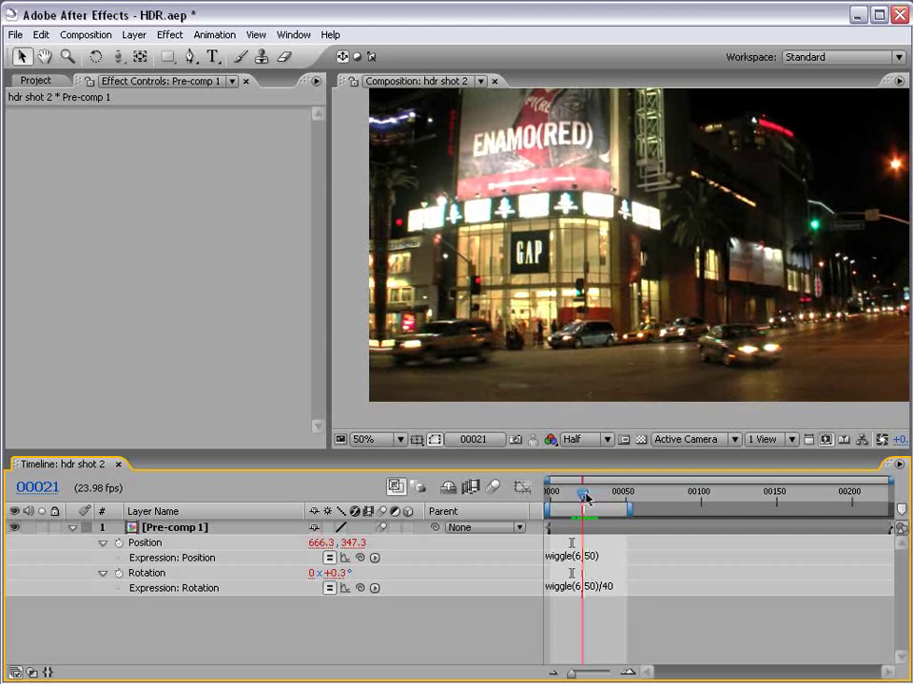
# Set the Rotation expression of Pre-comp 1 to wiggle(6,50)/25 and check the motion up to frame 32
pyautogui.click(620, 587)
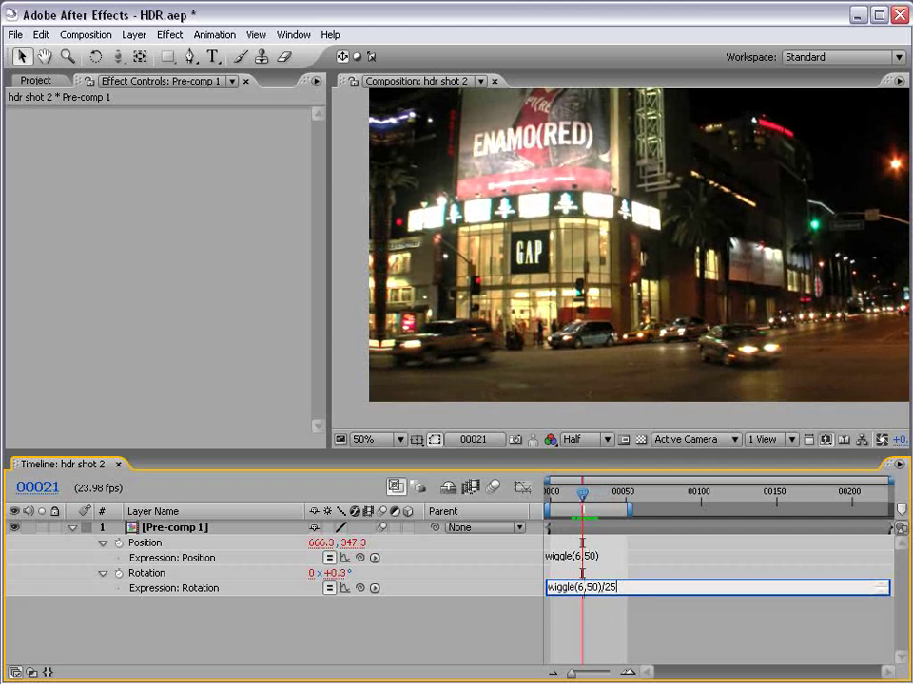
pyautogui.press('KP_Enter')
pyautogui.moveTo(574, 493); pyautogui.dragTo(597, 495)
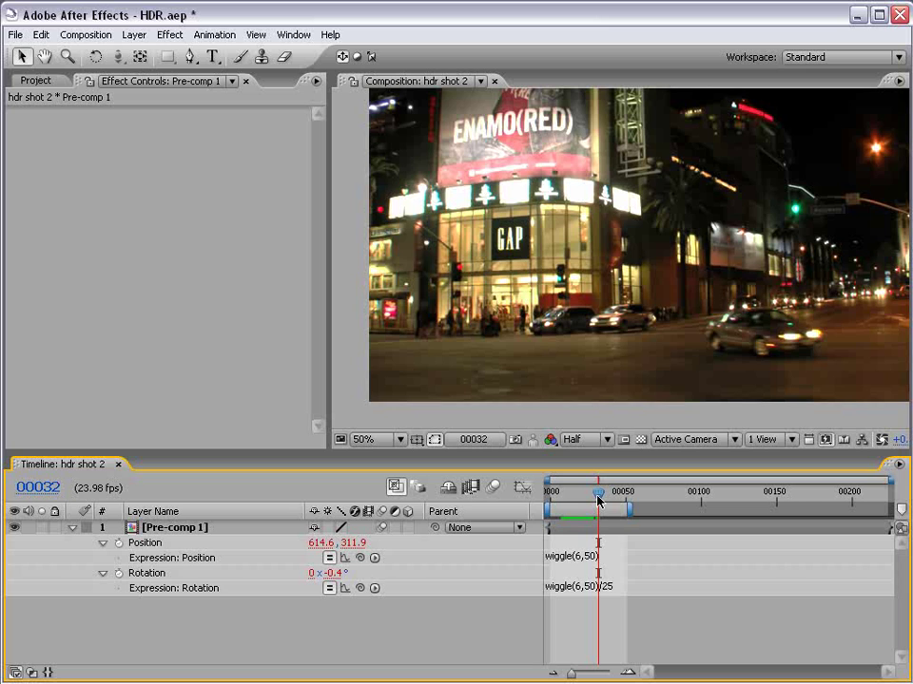
# Turn the composition's motion blur back on, preview the shake across the work area and return to frame 0
pyautogui.press('KP_0')
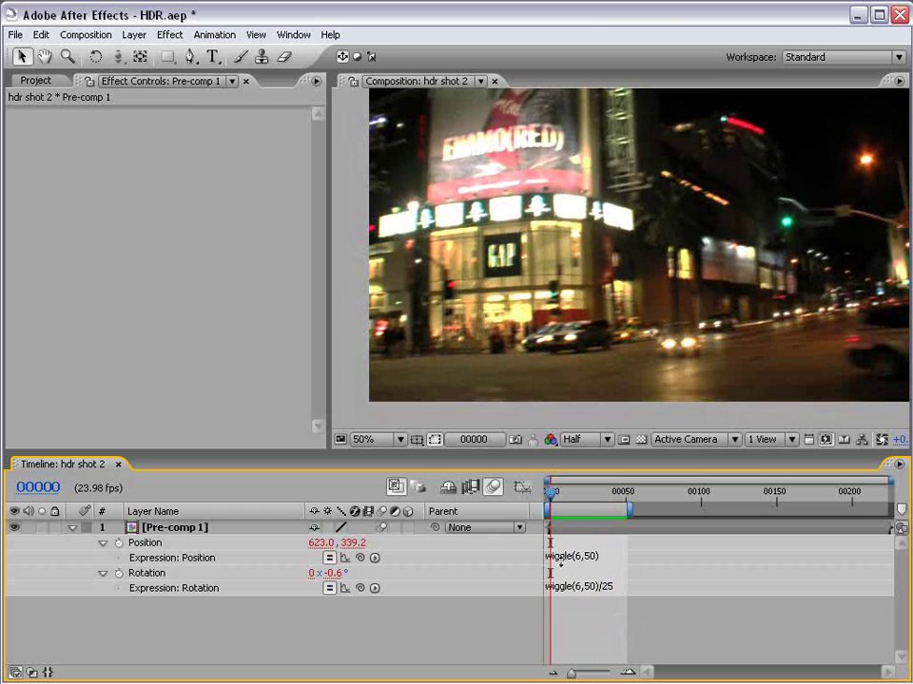
pyautogui.click(560, 560)
pyautogui.click(607, 601)
pyautogui.moveTo(551, 492); pyautogui.dragTo(622, 496)
pyautogui.moveTo(582, 495); pyautogui.dragTo(549, 495)
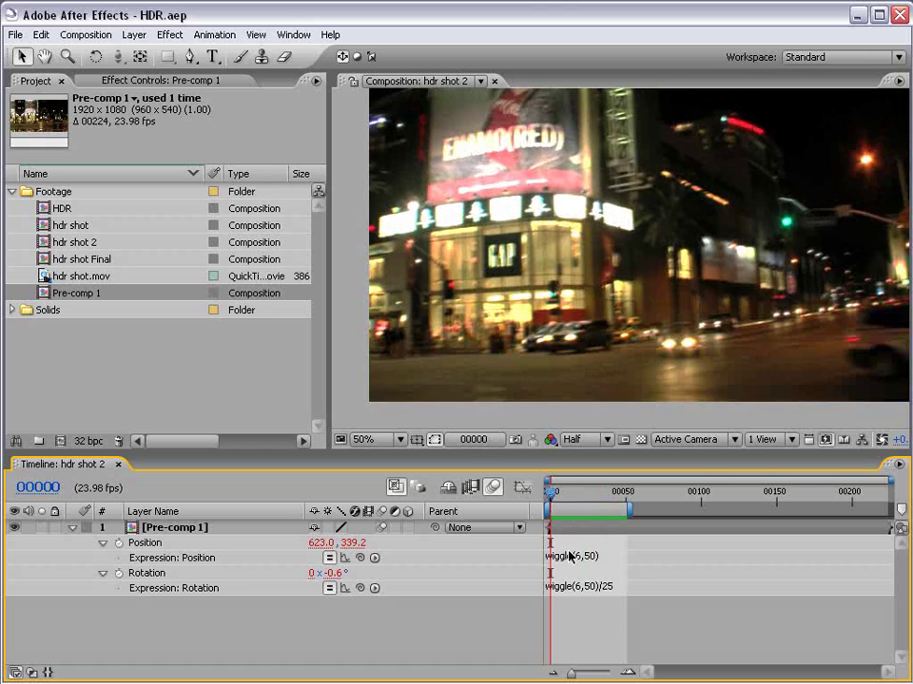
pyautogui.click(570, 556)
pyautogui.click(608, 587)
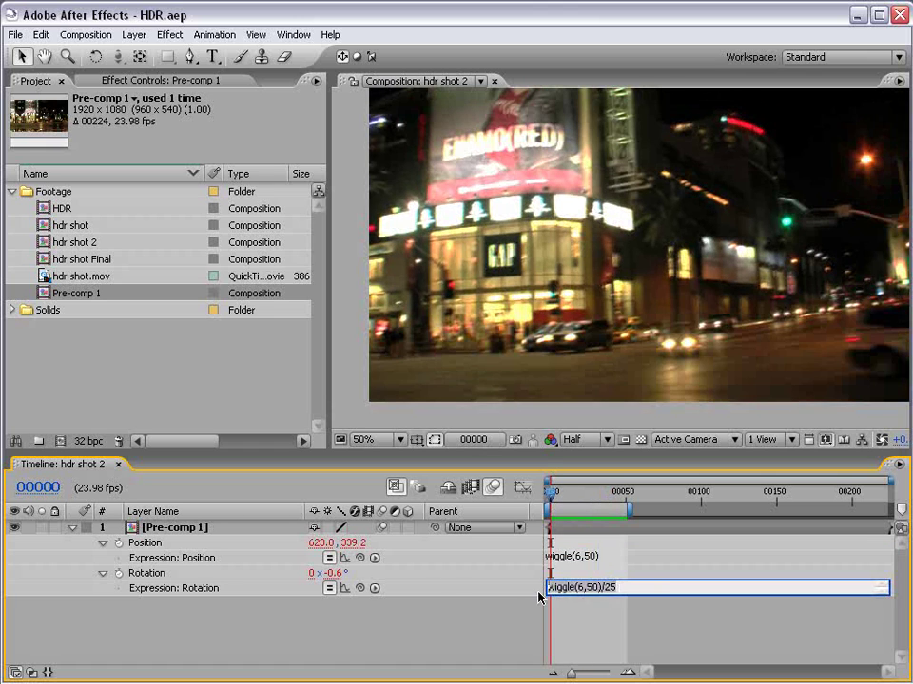
pyautogui.click(618, 619)
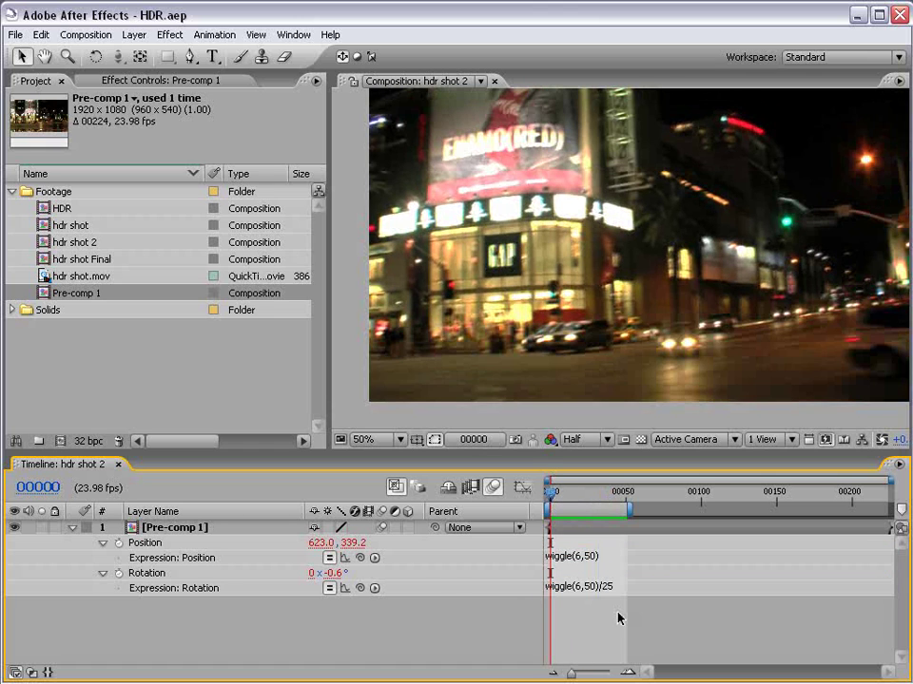
# Apply a Slider Control expression effect to the Pre-comp 1 layer
pyautogui.click(612, 529)
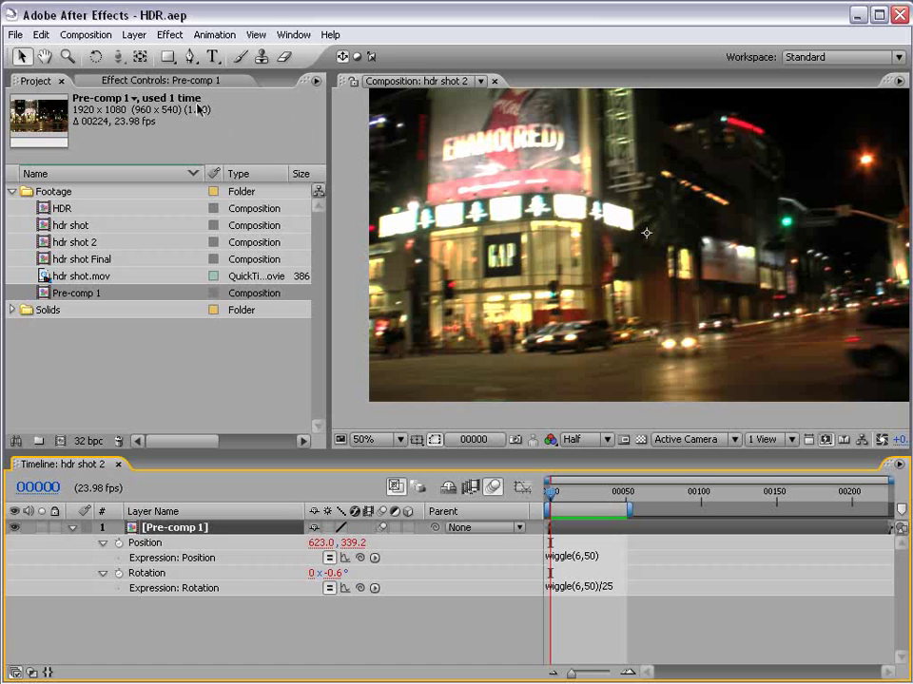
pyautogui.click(170, 35)
pyautogui.moveTo(218, 251)
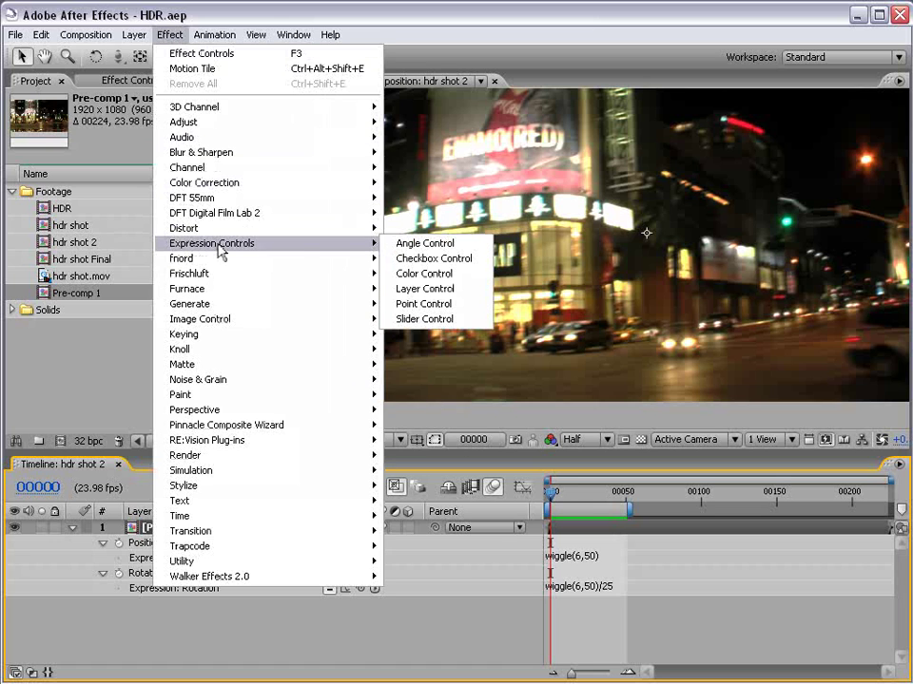
pyautogui.click(455, 320)
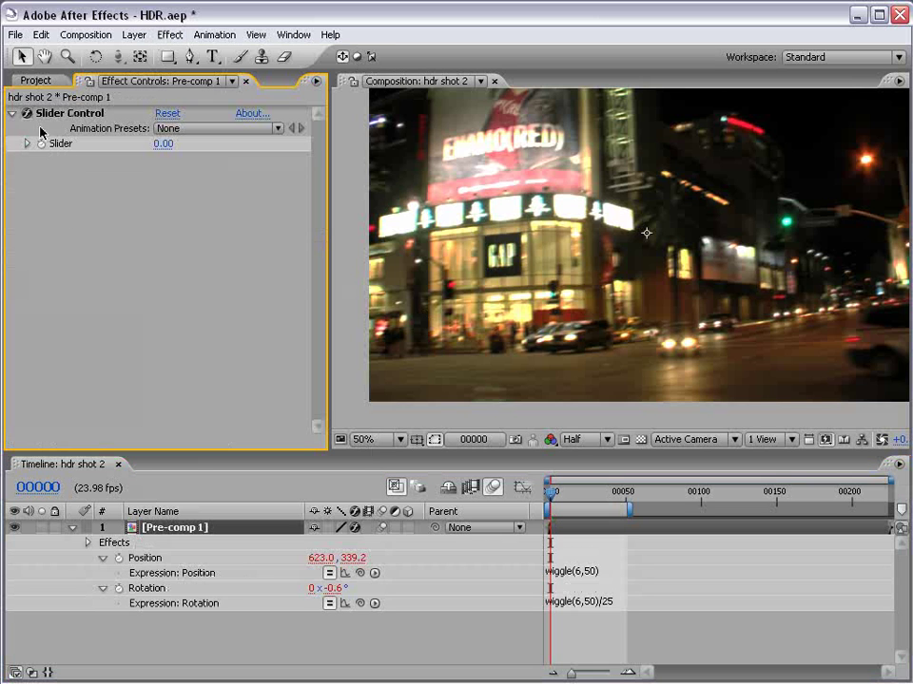
pyautogui.click(67, 113)
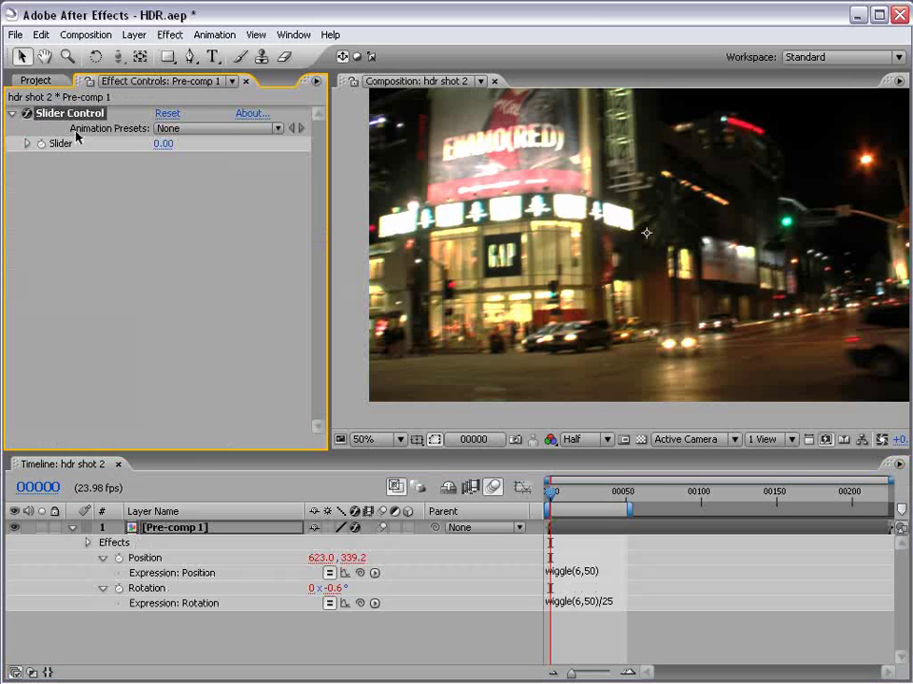
# Replace the amplitude 50 in the Position expression with a link to the slider: wiggle(6,effect("Slider Control")("Slider"))
pyautogui.click(580, 572)
pyautogui.click(617, 572)
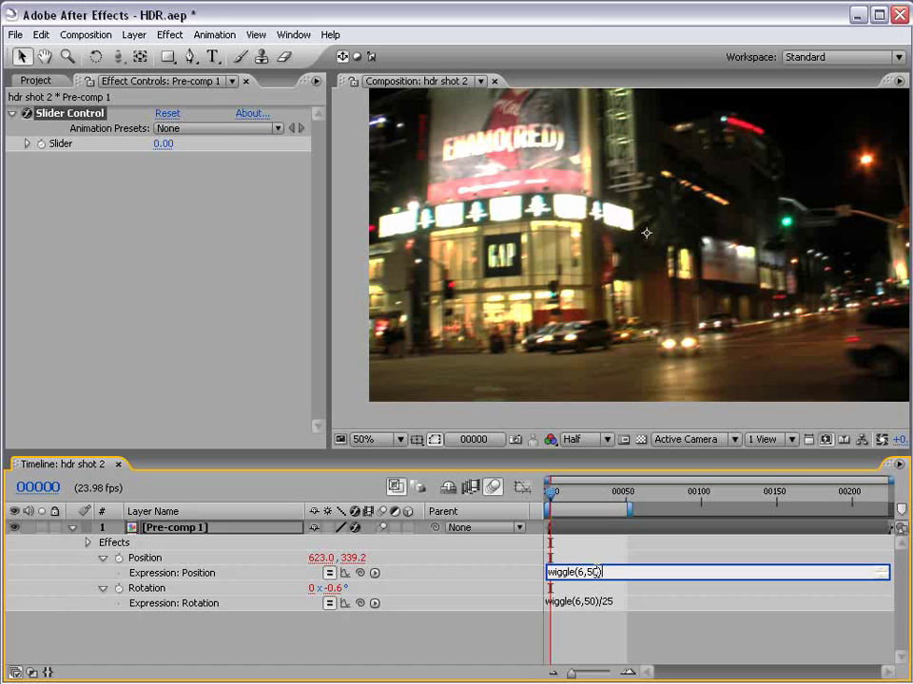
pyautogui.hotkey('shift', 'Left')
pyautogui.hotkey('shift', 'Left')
pyautogui.hotkey('shift', 'Left')
pyautogui.press('BackSpace')
pyautogui.moveTo(361, 574); pyautogui.dragTo(66, 147)
# Link the Rotation expression's amplitude to the slider as wiggle(6,effect("Slider Control")("Slider"))/25 and check the motion up to frame 21
pyautogui.click(597, 603)
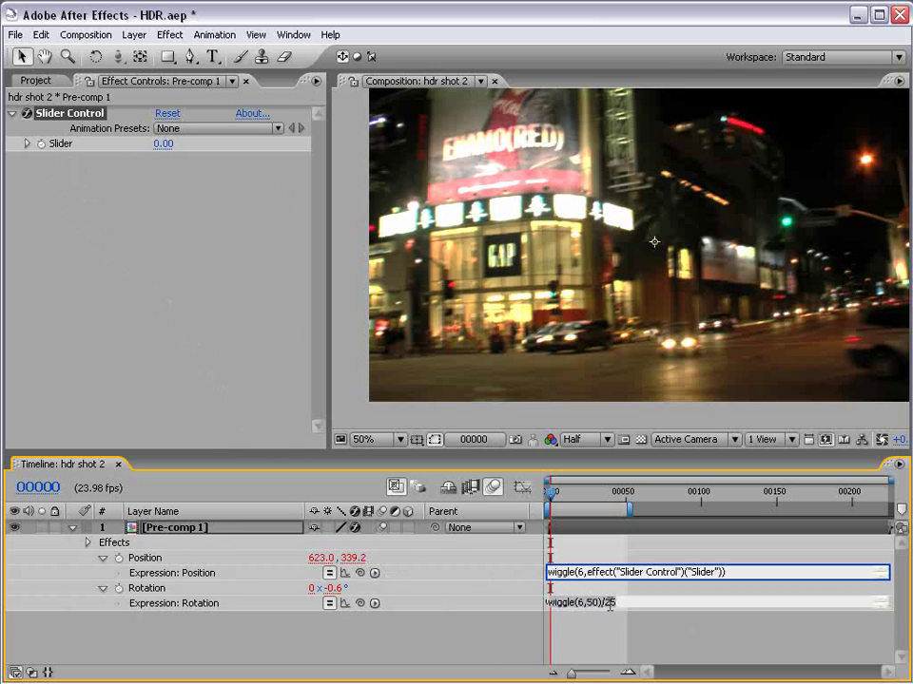
pyautogui.doubleClick(590, 603)
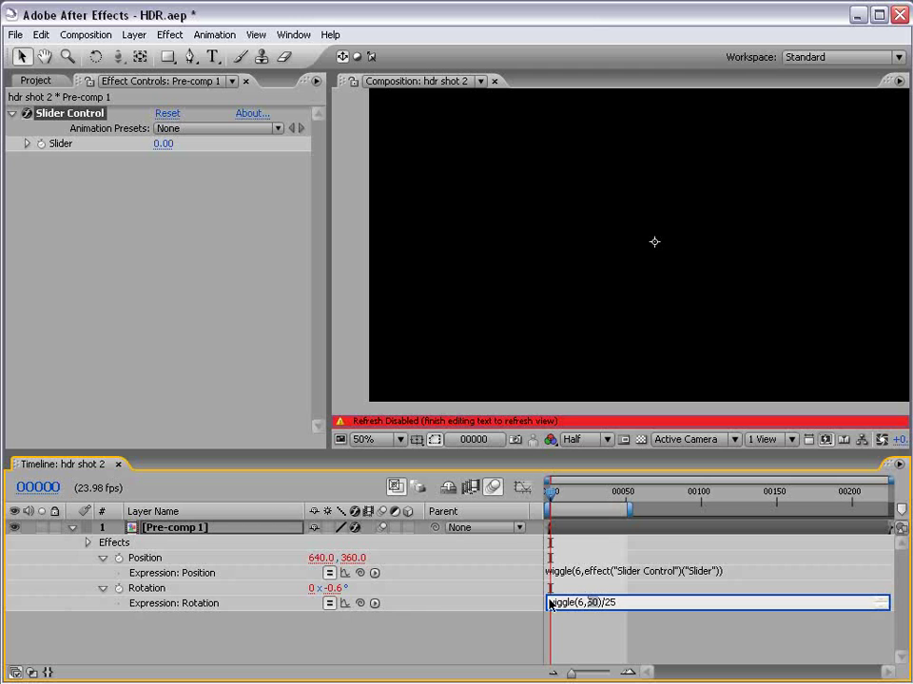
pyautogui.moveTo(361, 605); pyautogui.dragTo(68, 145)
pyautogui.click(611, 642)
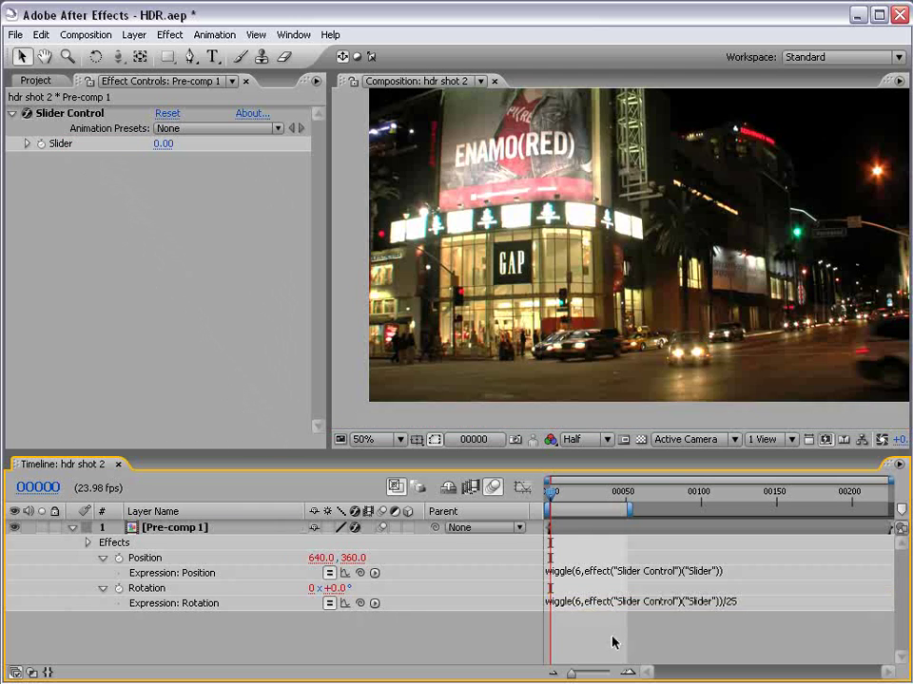
pyautogui.click(563, 496)
pyautogui.moveTo(563, 501); pyautogui.dragTo(583, 504)
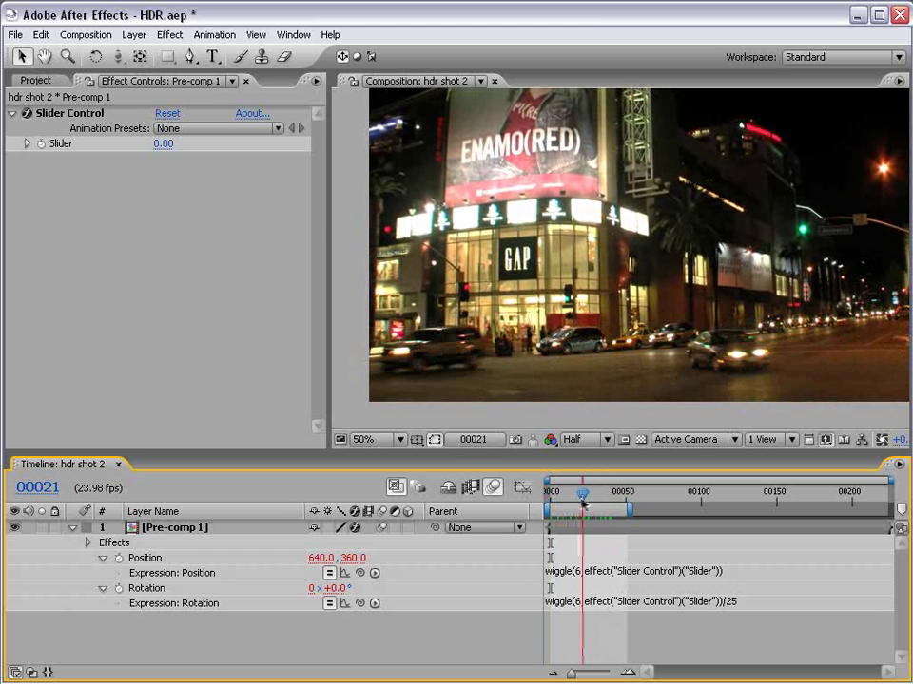
# Rename the Slider Control effect on Pre-comp 1 to Amount2ShakeIT
pyautogui.click(67, 115)
pyautogui.press('Return')
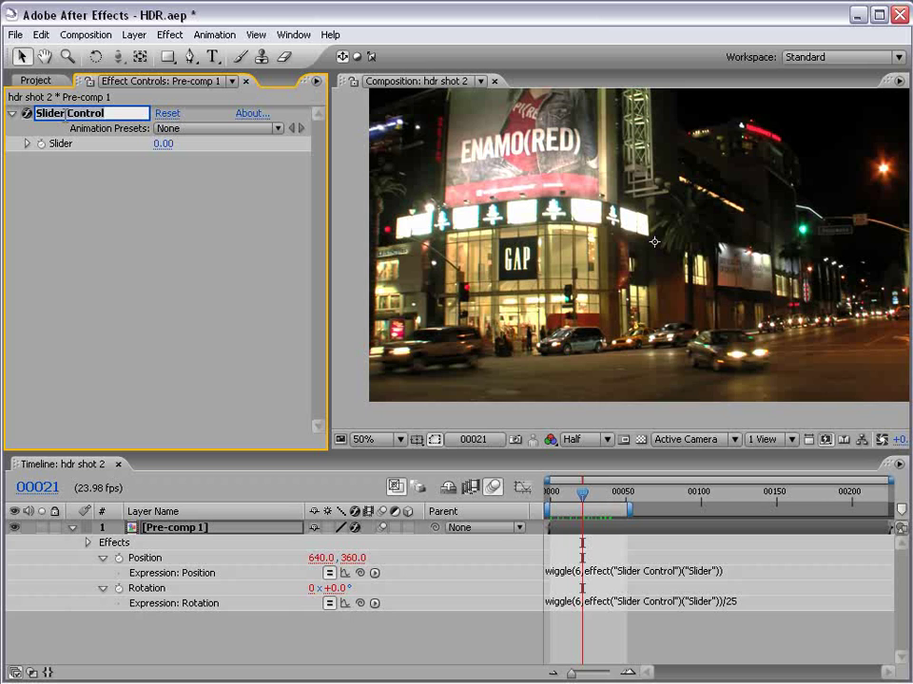
pyautogui.write('Am')
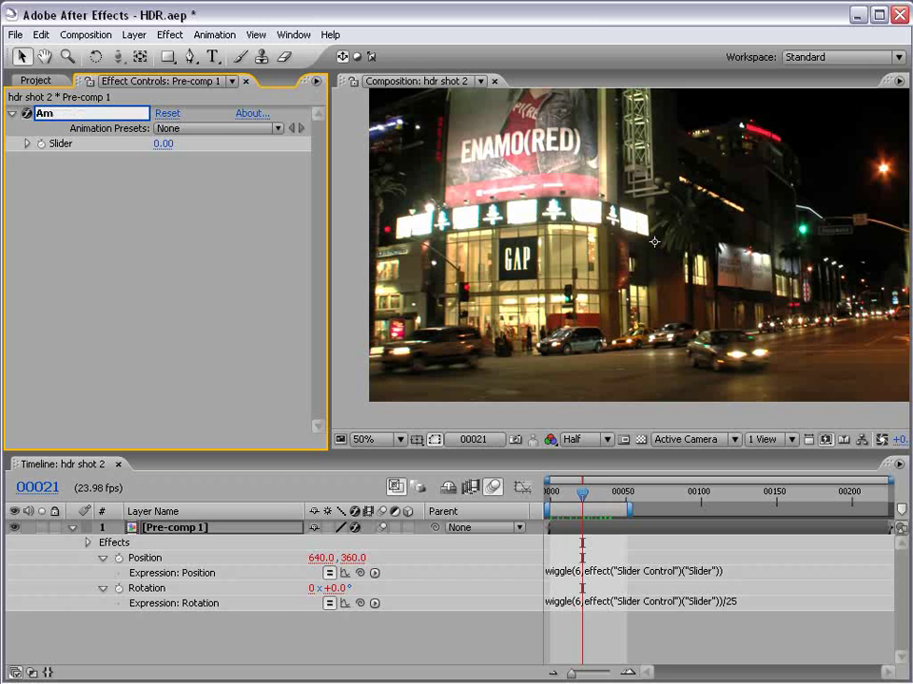
pyautogui.write('ount2ShakeIT')
pyautogui.click(561, 530)
pyautogui.moveTo(582, 492); pyautogui.dragTo(568, 492)
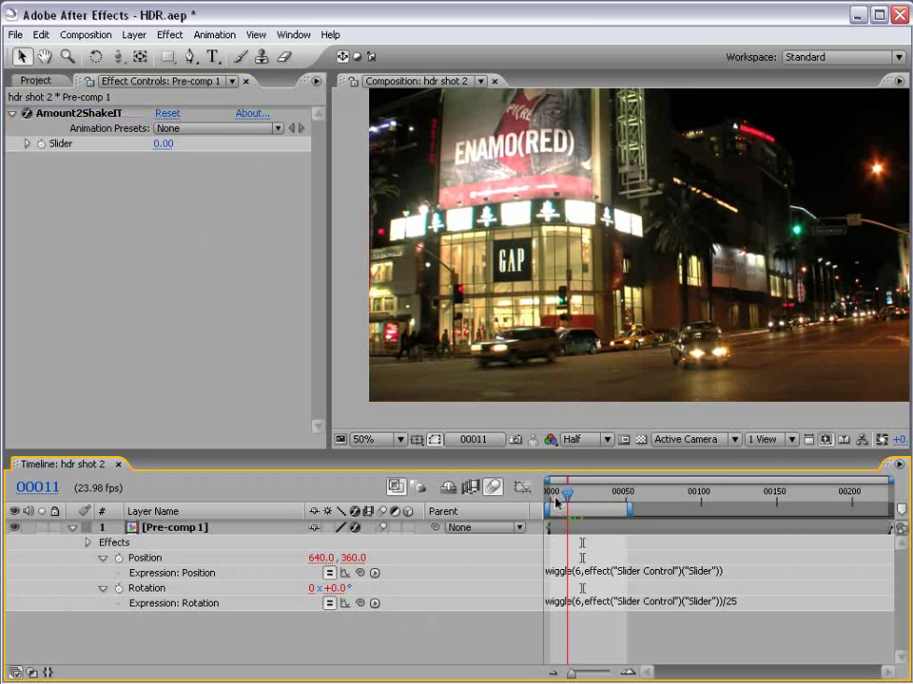
# Keyframe the Amount2ShakeIT slider at 0 on frame 7 and at 60 on frame 12, with the keyframes revealed in the timeline
pyautogui.click(561, 494)
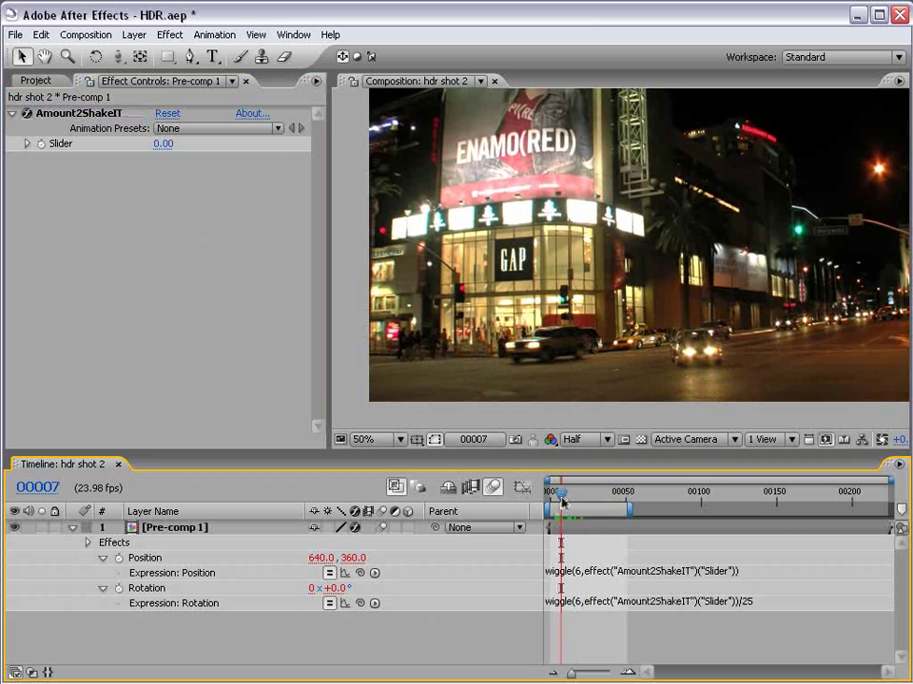
pyautogui.click(41, 145)
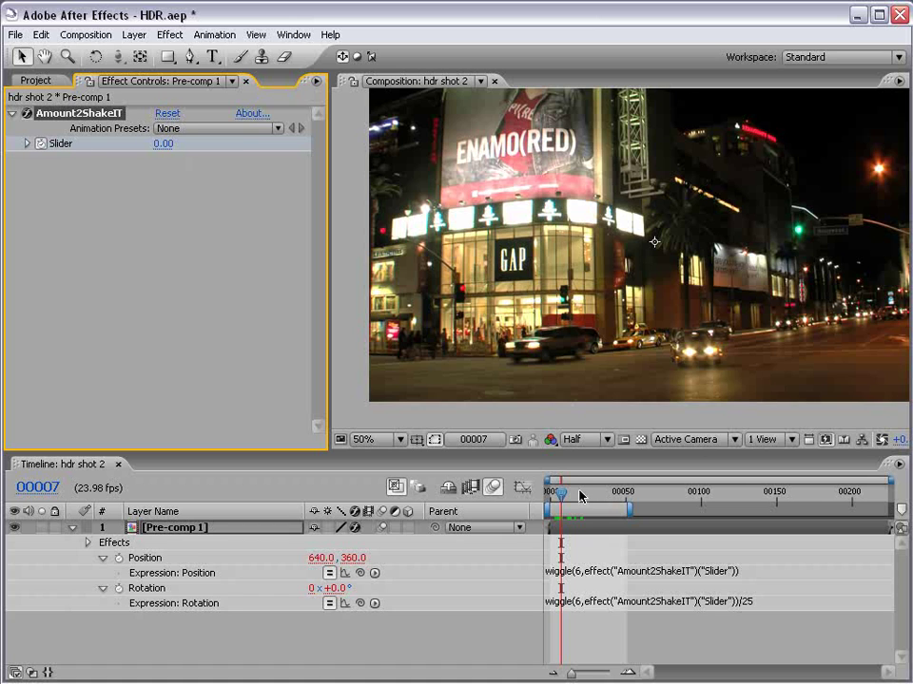
pyautogui.moveTo(557, 491); pyautogui.dragTo(571, 495)
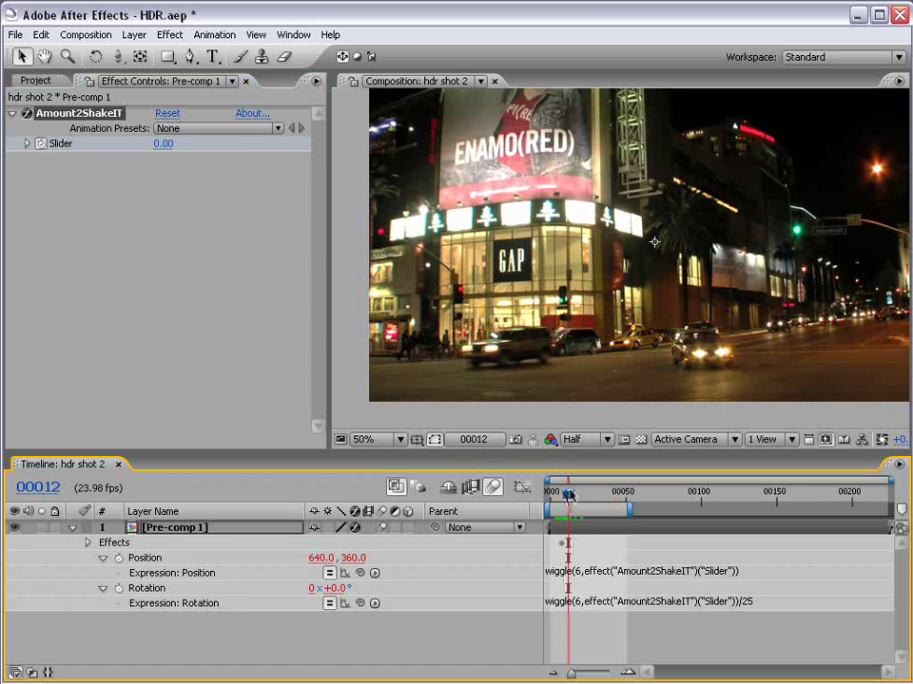
pyautogui.press('u')
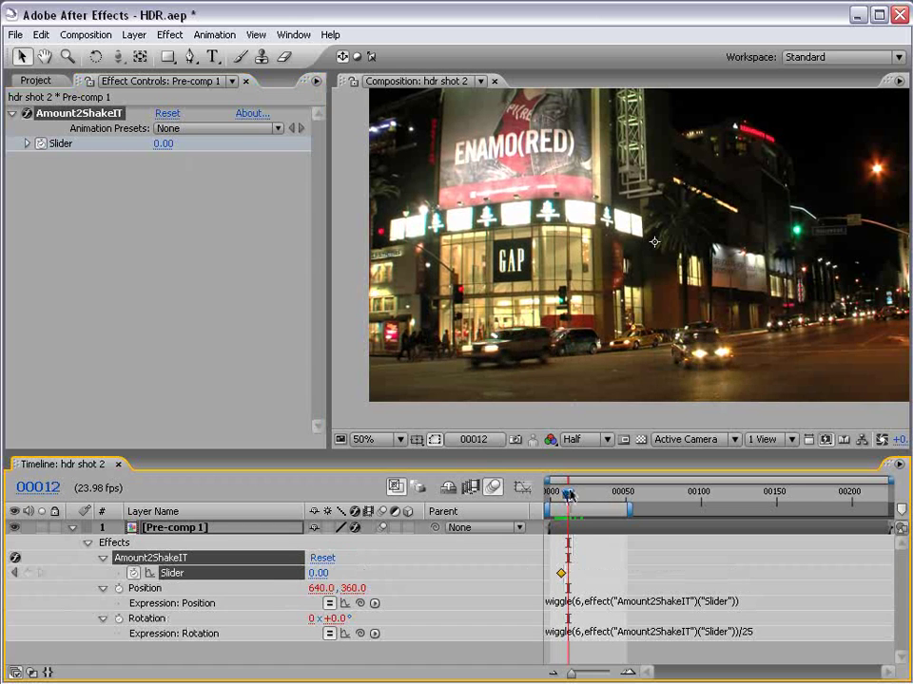
pyautogui.click(161, 144)
pyautogui.write('60')
pyautogui.press('Return')
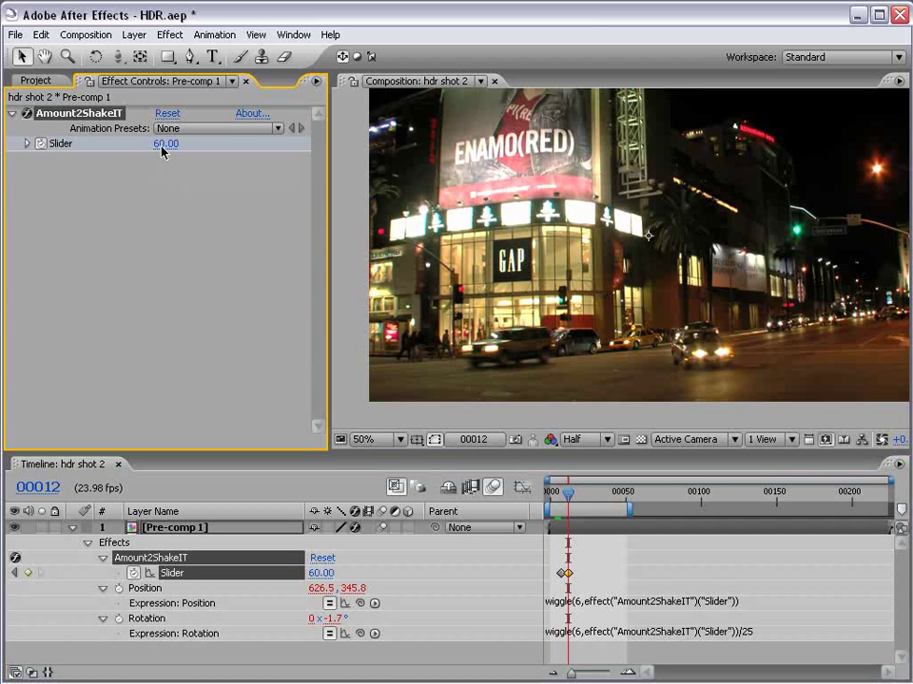
# Keyframe the Amount2ShakeIT slider at 75 on frame 25 and go to frame 33
pyautogui.moveTo(580, 499); pyautogui.dragTo(590, 495)
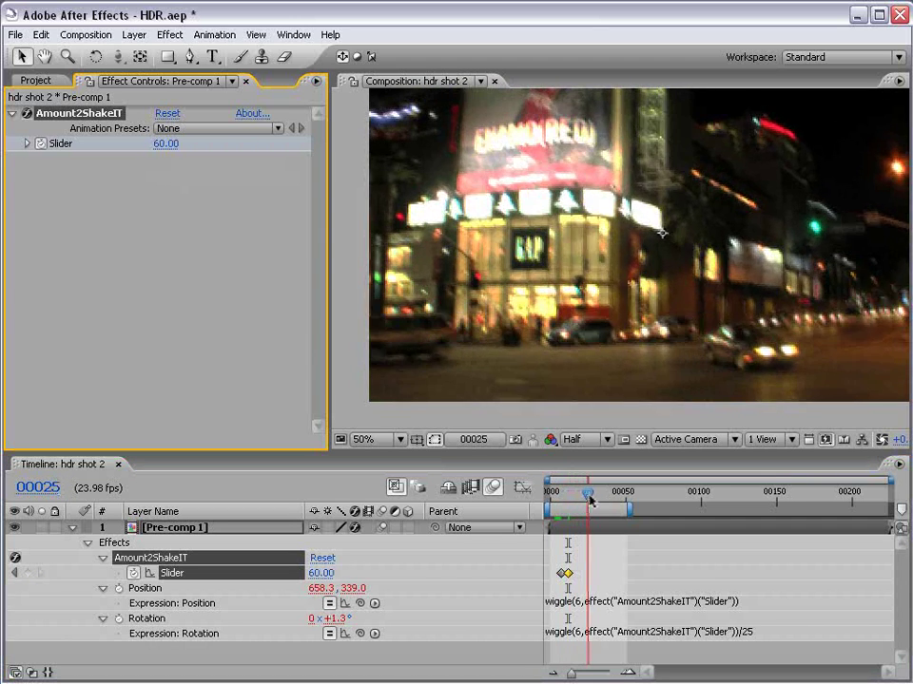
pyautogui.moveTo(167, 144); pyautogui.dragTo(177, 144)
pyautogui.moveTo(589, 498); pyautogui.dragTo(600, 495)
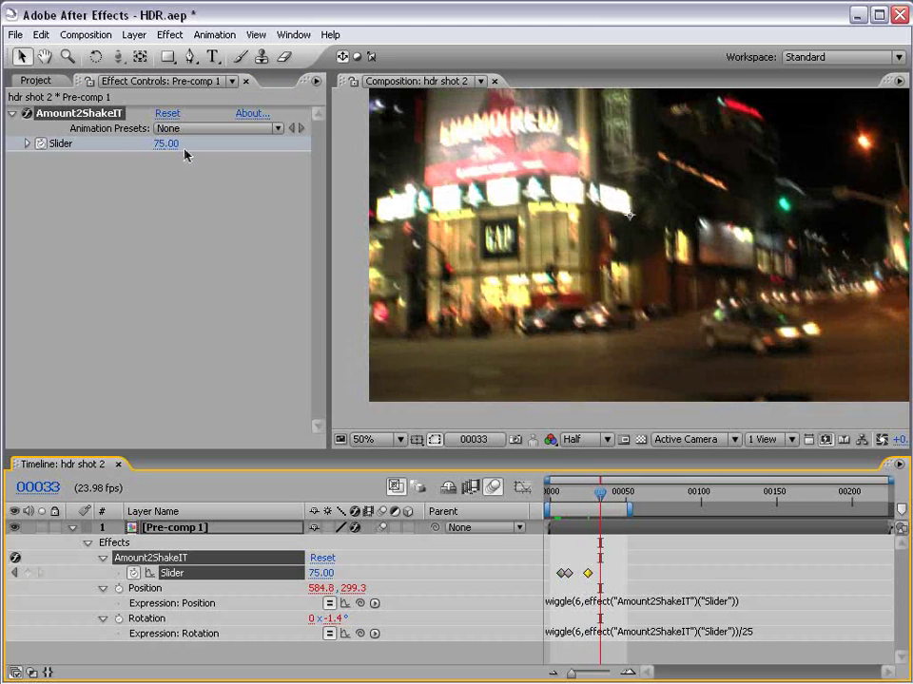
# Keyframe the Amount2ShakeIT slider at 0 on frame 33 and preview the shake
pyautogui.click(166, 143)
pyautogui.write('0')
pyautogui.press('Return')
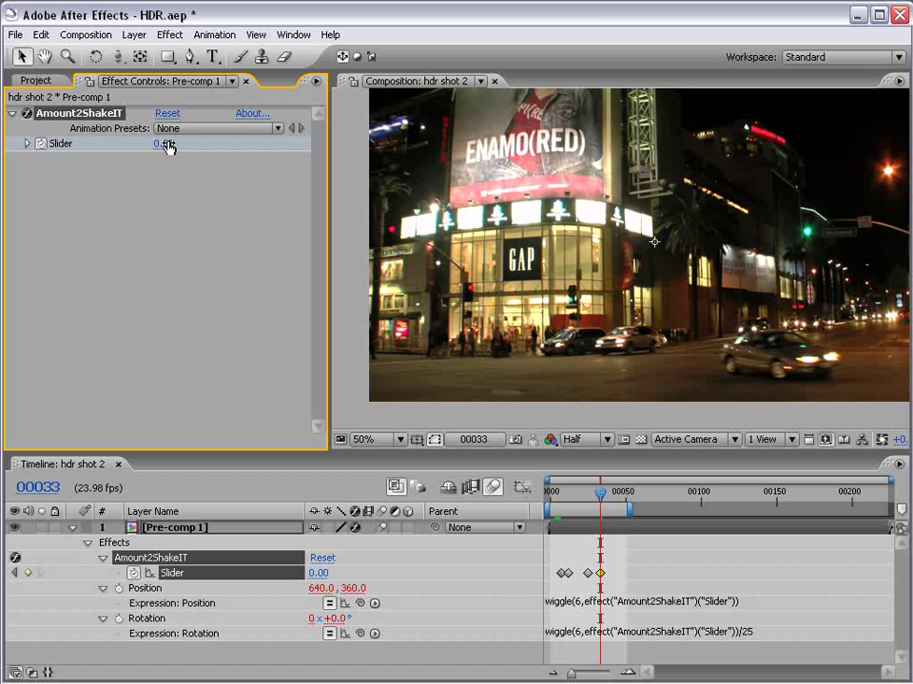
pyautogui.press('KP_0')
# Extend the work area to about frame 105 and spread the slider keyframes apart, placing the last three at about frames 23, 69 and 89
pyautogui.moveTo(632, 508); pyautogui.dragTo(711, 509)
pyautogui.moveTo(556, 556); pyautogui.dragTo(628, 576)
pyautogui.moveTo(570, 574); pyautogui.dragTo(585, 574)
pyautogui.moveTo(646, 575)
pyautogui.mouseDown()
pyautogui.moveTo(658, 574)
pyautogui.moveTo(633, 574)
pyautogui.moveTo(654, 561)
pyautogui.mouseUp()
pyautogui.keyDown('shift'); pyautogui.click(628, 574); pyautogui.keyUp('shift')
# Shift the last two slider keyframes earlier to about frames 51 and 71, end the work area at frame 76 and check the motion
pyautogui.moveTo(557, 495); pyautogui.dragTo(666, 511)
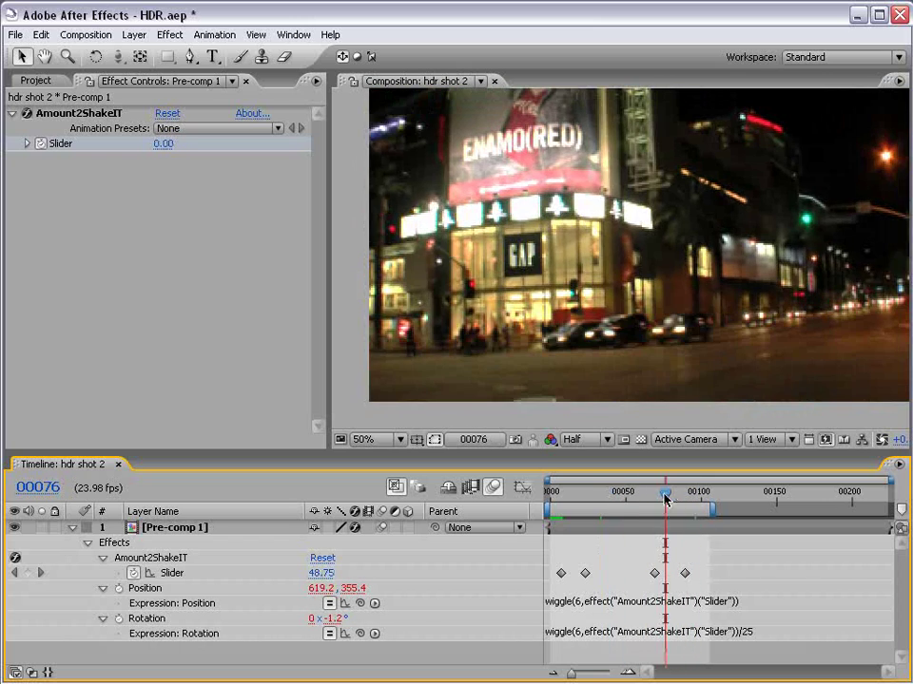
pyautogui.moveTo(699, 566); pyautogui.dragTo(626, 577)
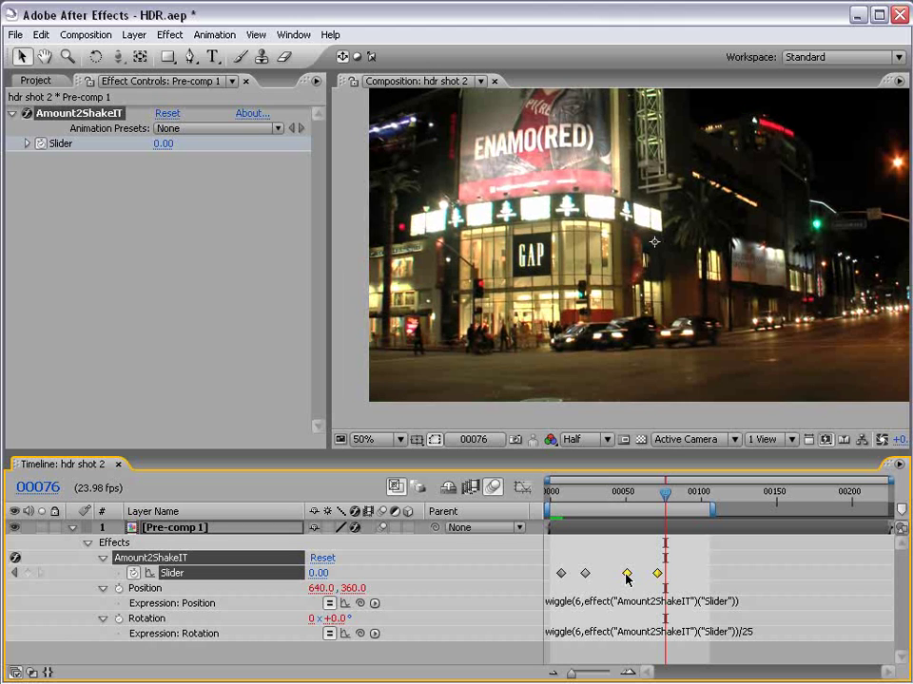
pyautogui.moveTo(622, 493); pyautogui.dragTo(609, 493)
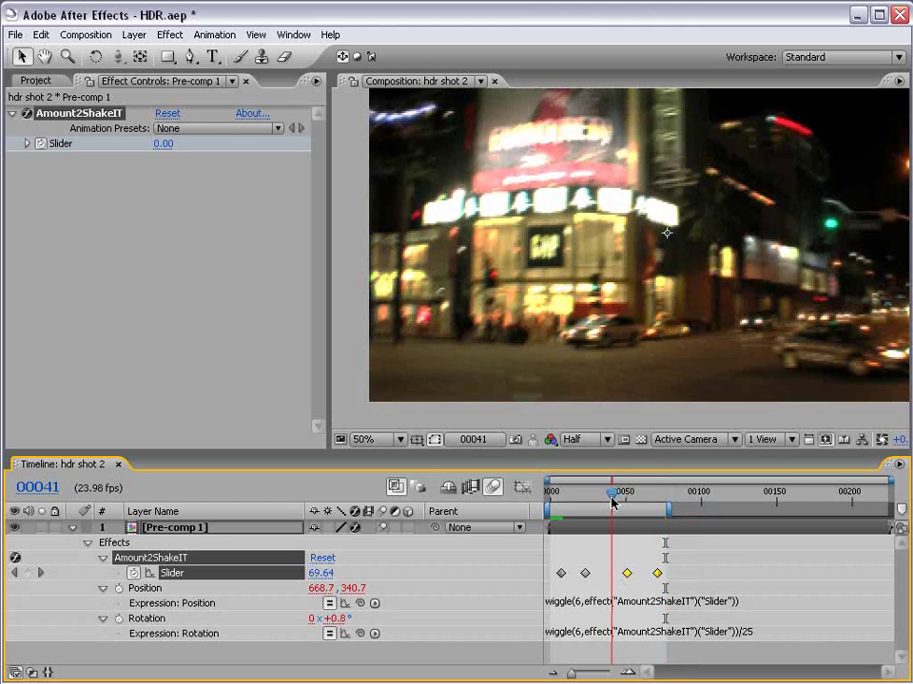
# Switch the project color depth to 8 bpc and preview the shaking shot for comparison
pyautogui.click(35, 80)
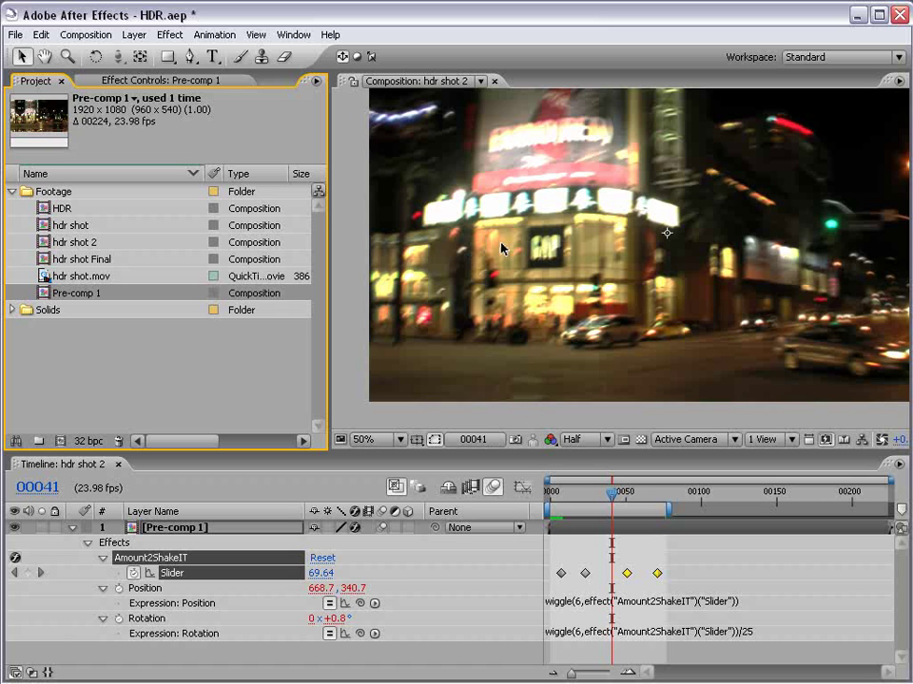
pyautogui.click(76, 425)
pyautogui.keyDown('alt'); pyautogui.click(88, 441); pyautogui.keyUp('alt')
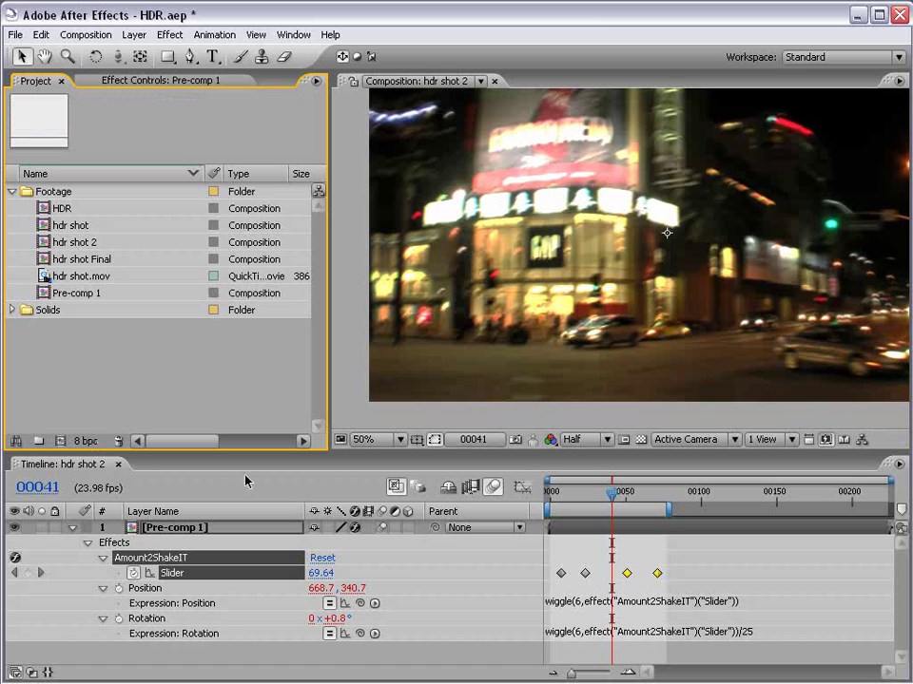
pyautogui.moveTo(612, 494); pyautogui.dragTo(575, 501)
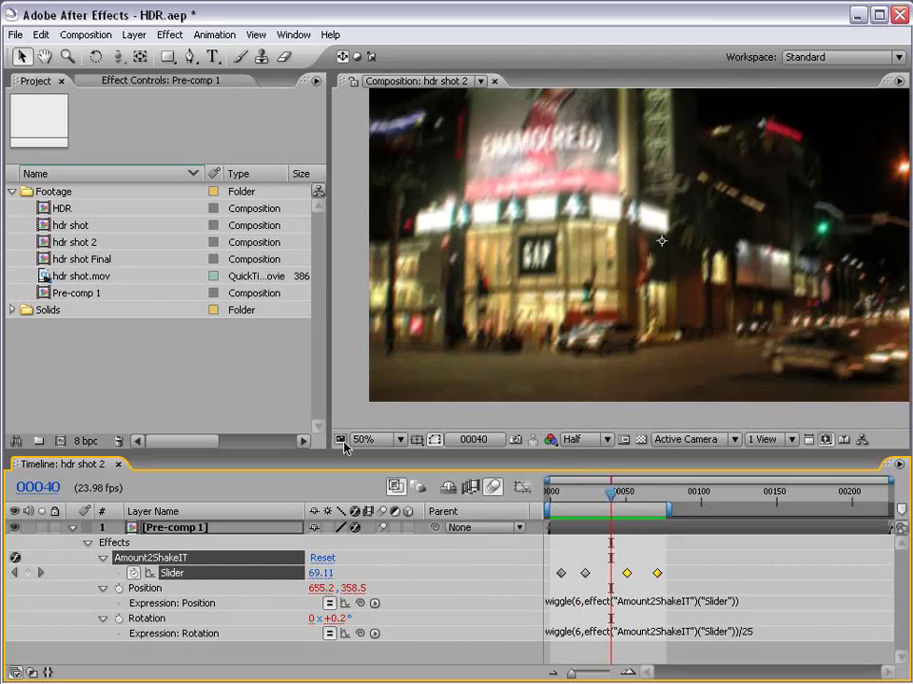
# Return the project color depth to 32 bpc and inspect the blurred bright lights at frame 40
pyautogui.keyDown('alt'); pyautogui.click(86, 442); pyautogui.keyUp('alt')
pyautogui.keyDown('alt'); pyautogui.click(87, 442); pyautogui.keyUp('alt')
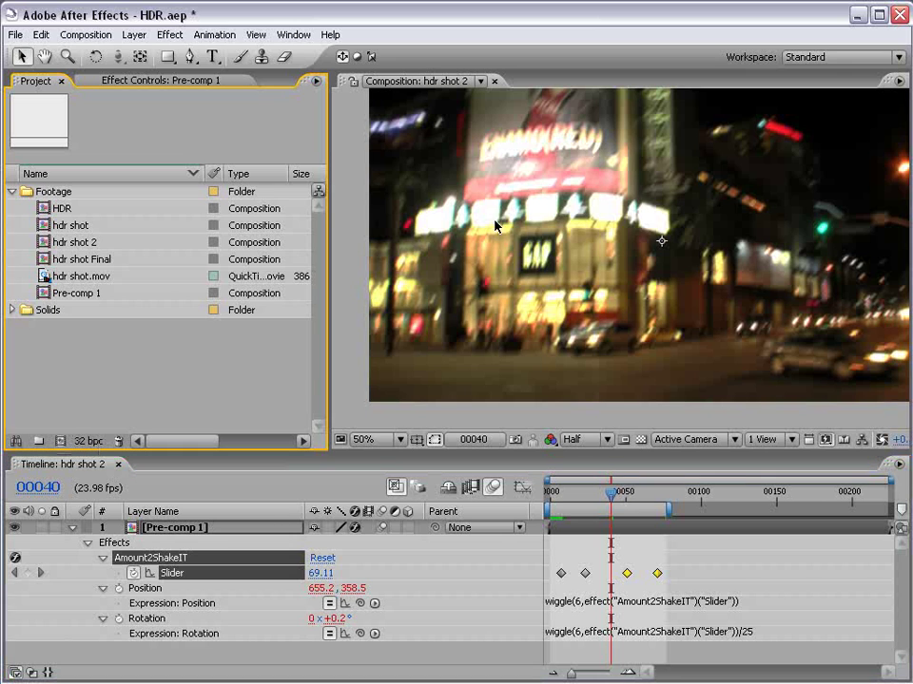
pyautogui.press('h')
pyautogui.moveTo(725, 244); pyautogui.dragTo(697, 266)
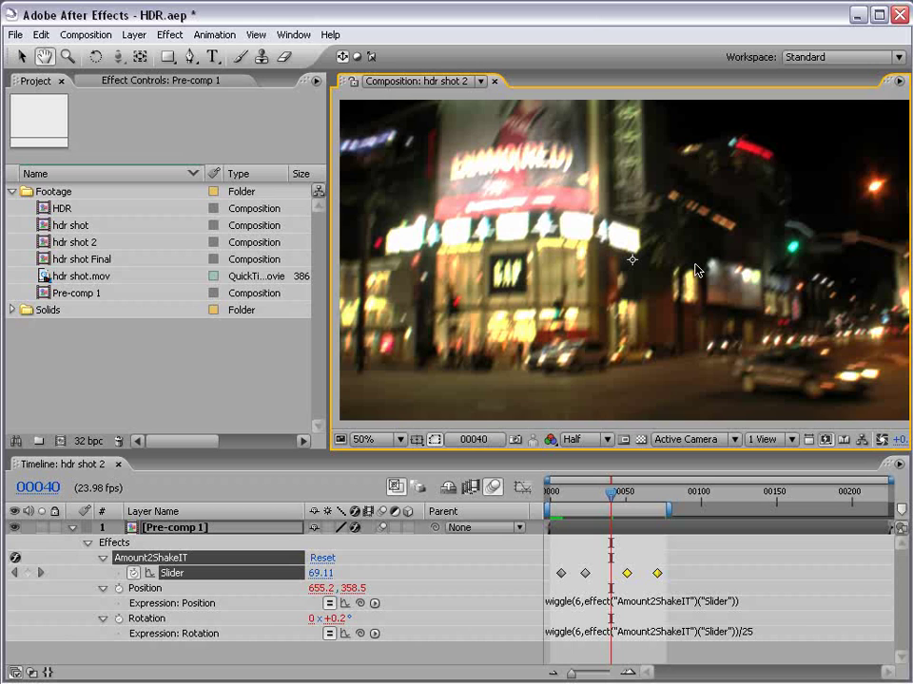
pyautogui.press('v')
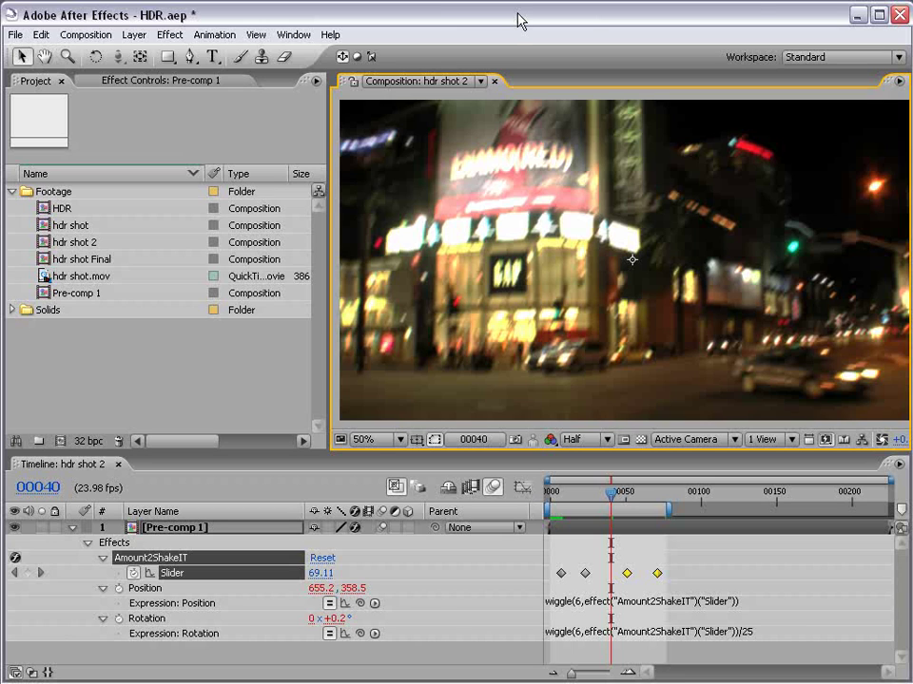